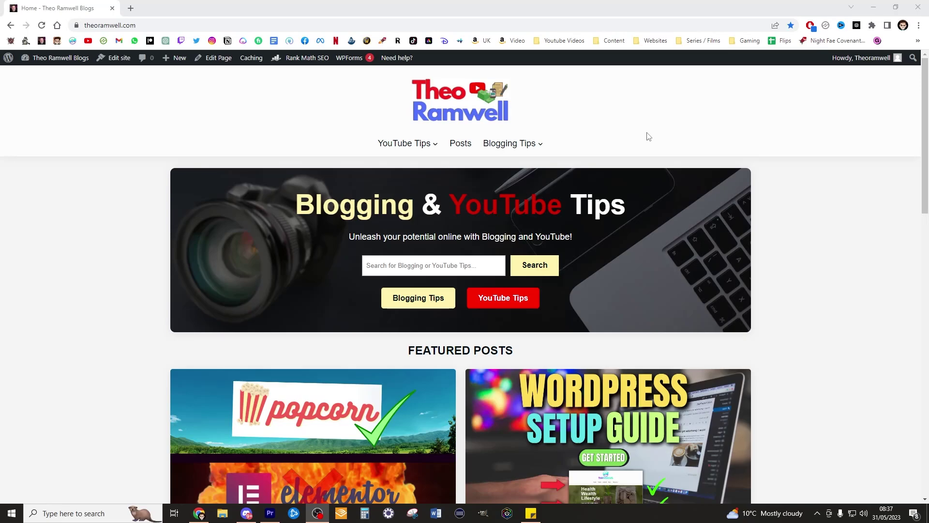
# - Look over the home page's hero section, featured posts and latest posts
pyautogui.scroll(-1, 712, 138)
pyautogui.scroll(1, 712, 139)
pyautogui.scroll(-5, 303, 114)
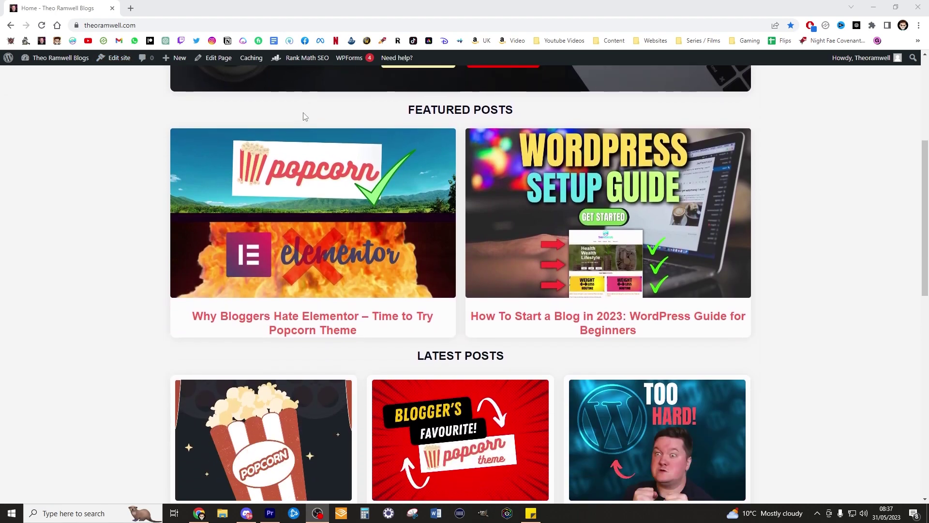
pyautogui.scroll(6, 321, 175)
pyautogui.scroll(-5, 321, 173)
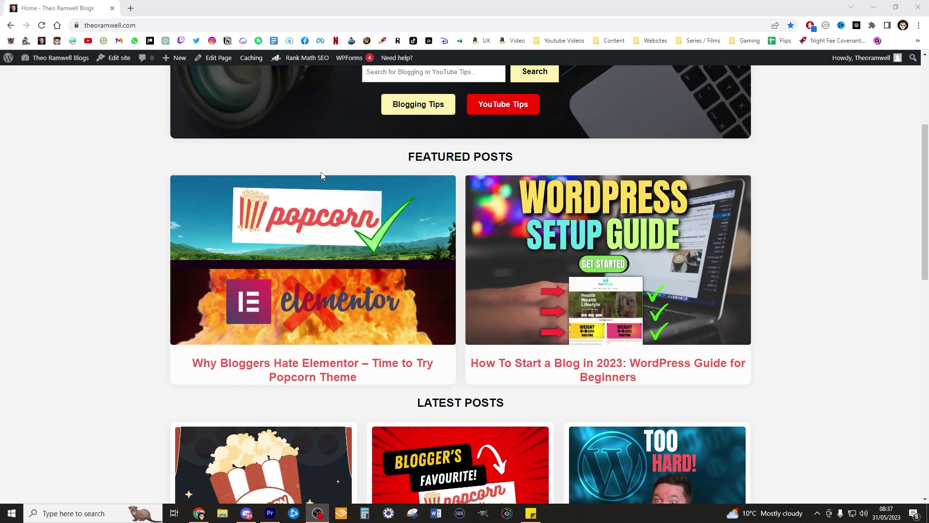
pyautogui.scroll(-4, 326, 177)
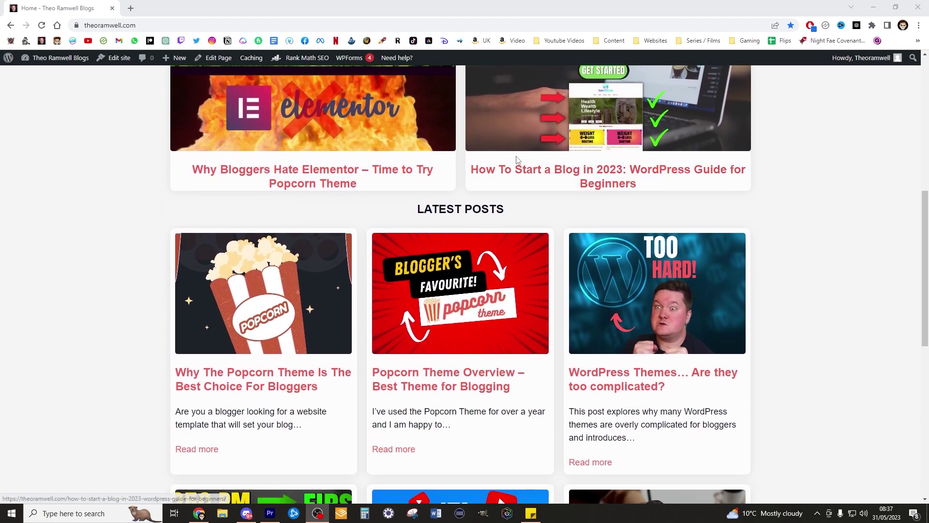
pyautogui.scroll(-5, 620, 246)
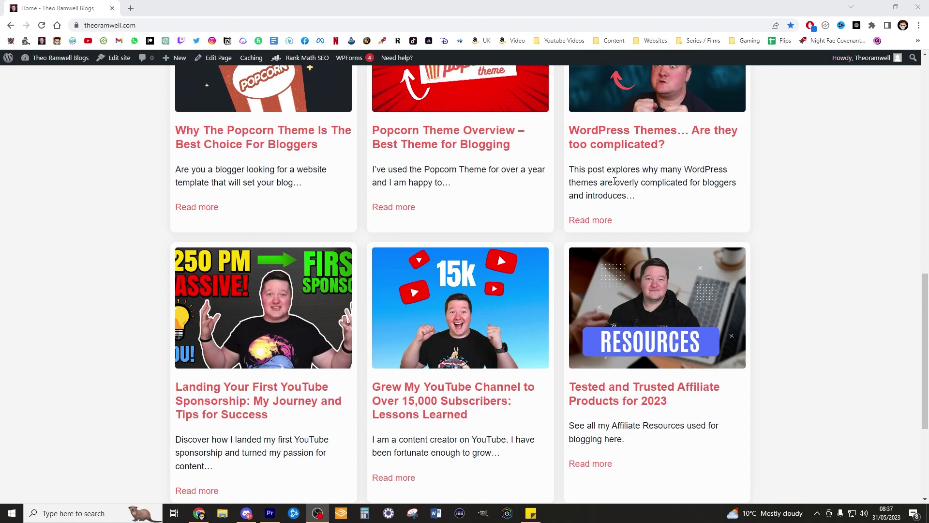
pyautogui.scroll(14, 617, 193)
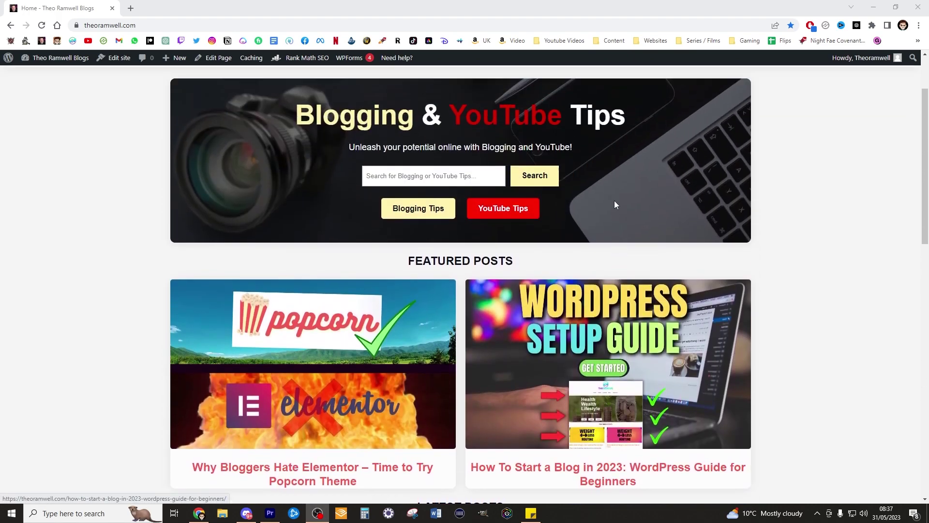
pyautogui.scroll(-3, 349, 204)
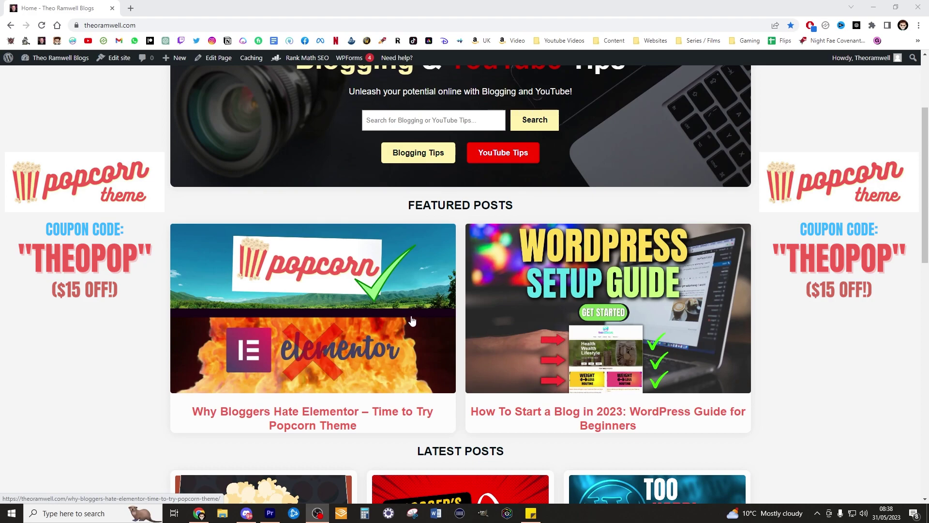
pyautogui.scroll(3, 243, 285)
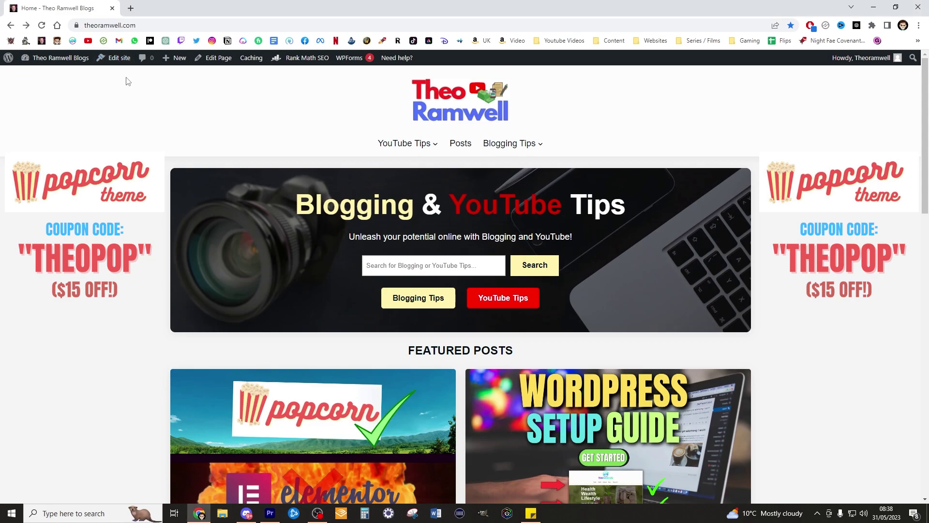
# - Open the site editor and bring up the management list of all templates
pyautogui.click(117, 58)
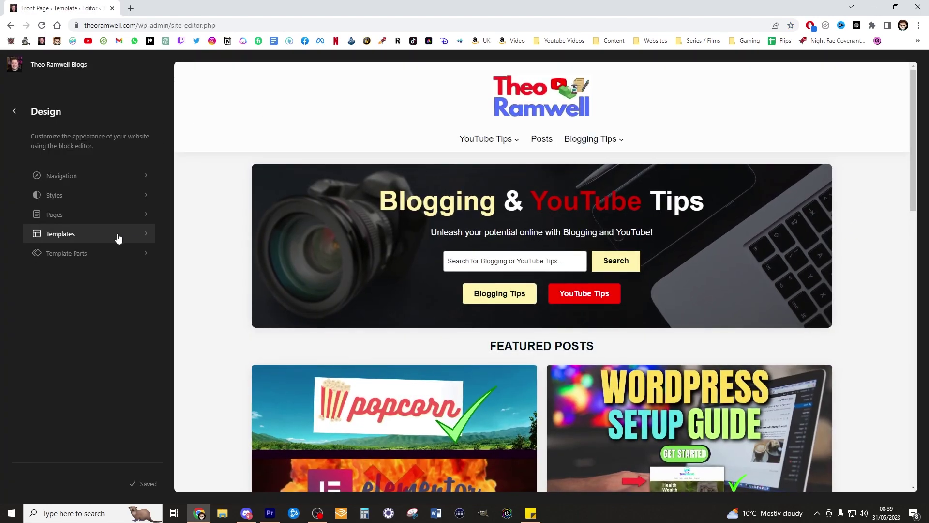
pyautogui.click(118, 237)
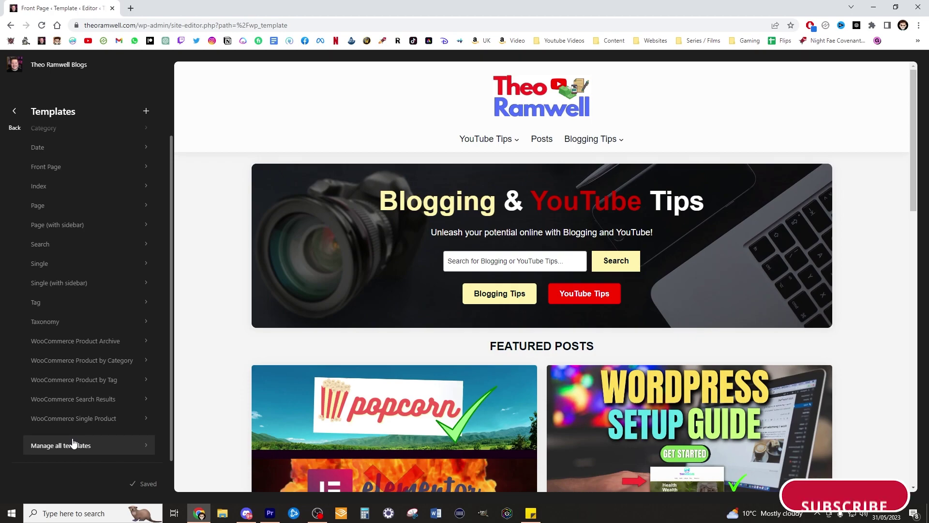
pyautogui.click(73, 444)
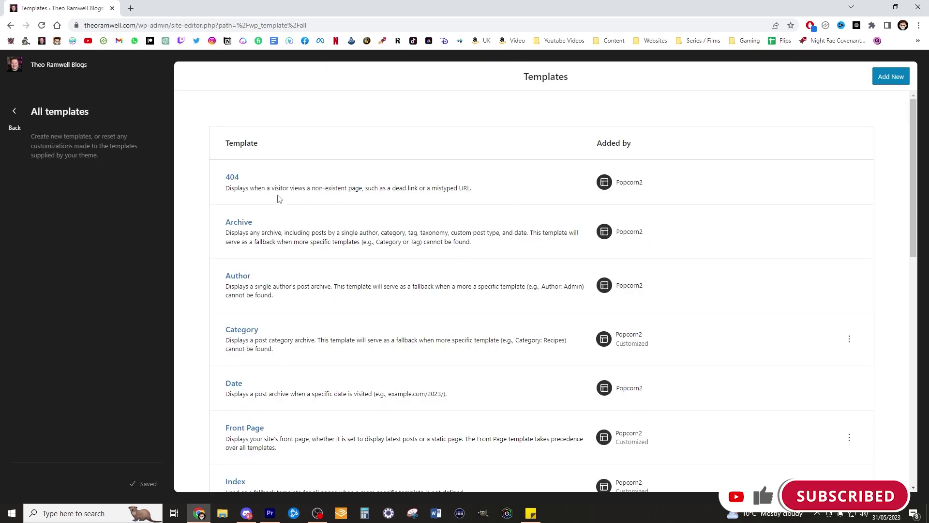
# - Examine the full template list and the options offered for the customized Category template
pyautogui.scroll(-12, 321, 208)
pyautogui.scroll(12, 435, 247)
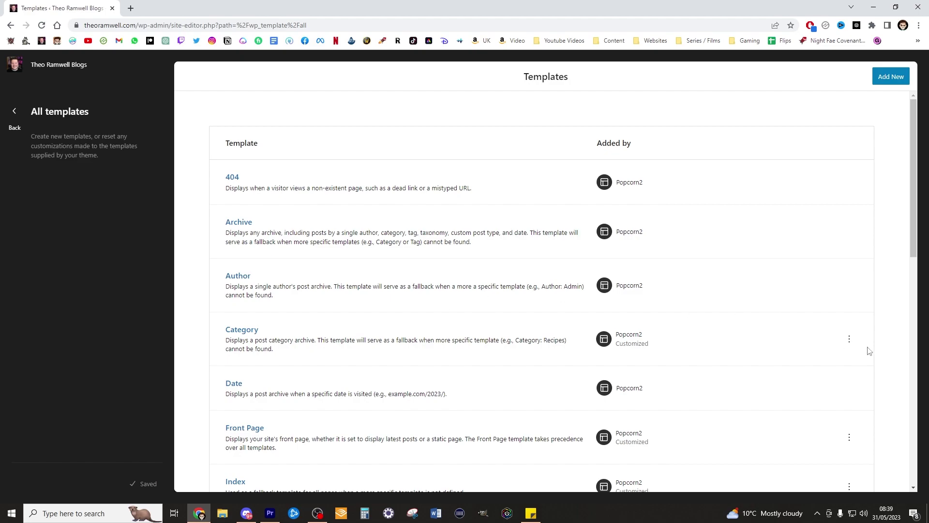
pyautogui.click(850, 339)
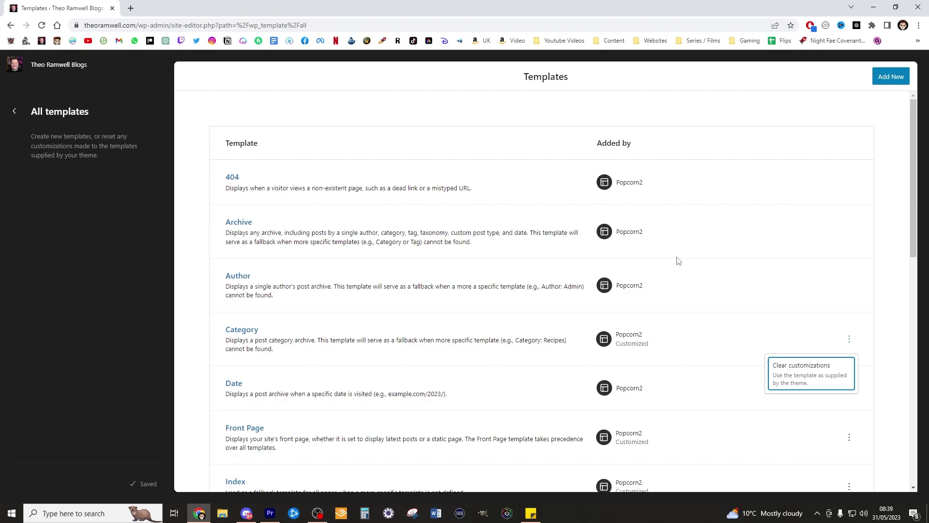
pyautogui.scroll(-5, 679, 261)
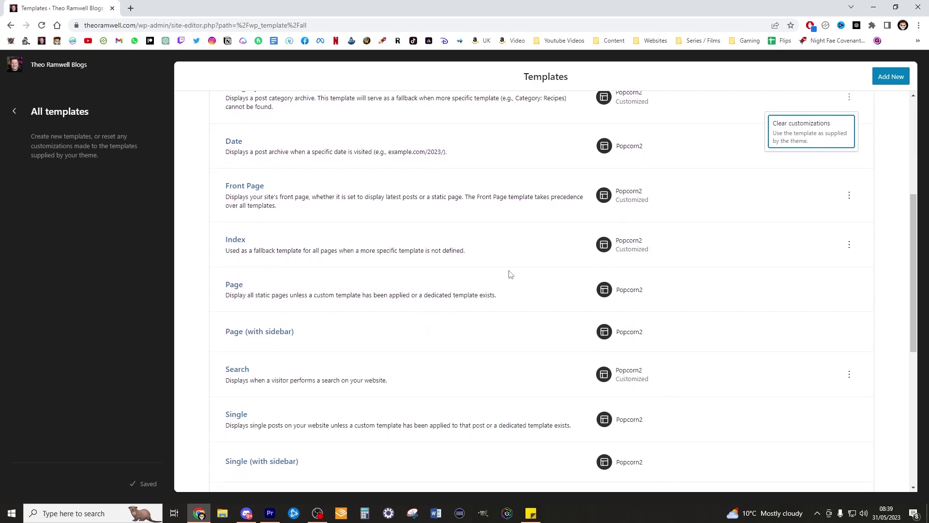
pyautogui.scroll(5, 290, 155)
pyautogui.scroll(-5, 468, 220)
pyautogui.scroll(-5, 450, 237)
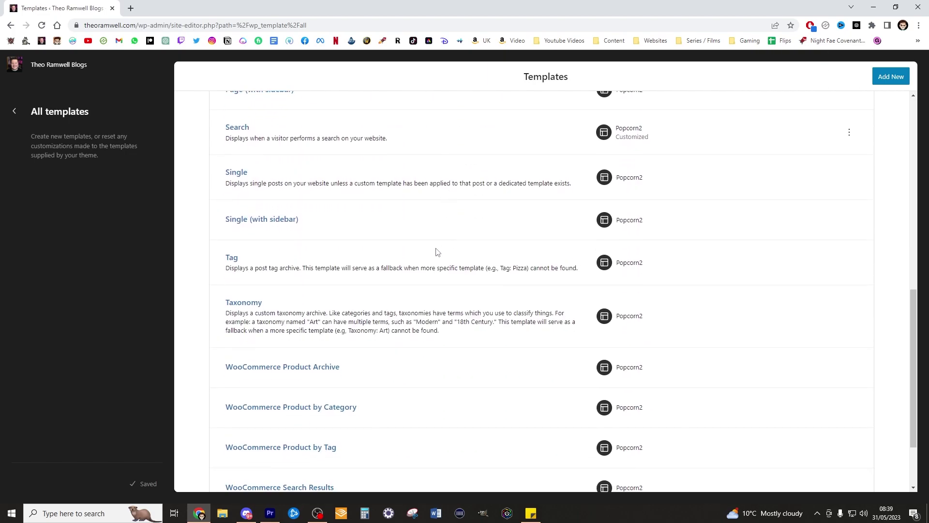
pyautogui.scroll(2, 449, 278)
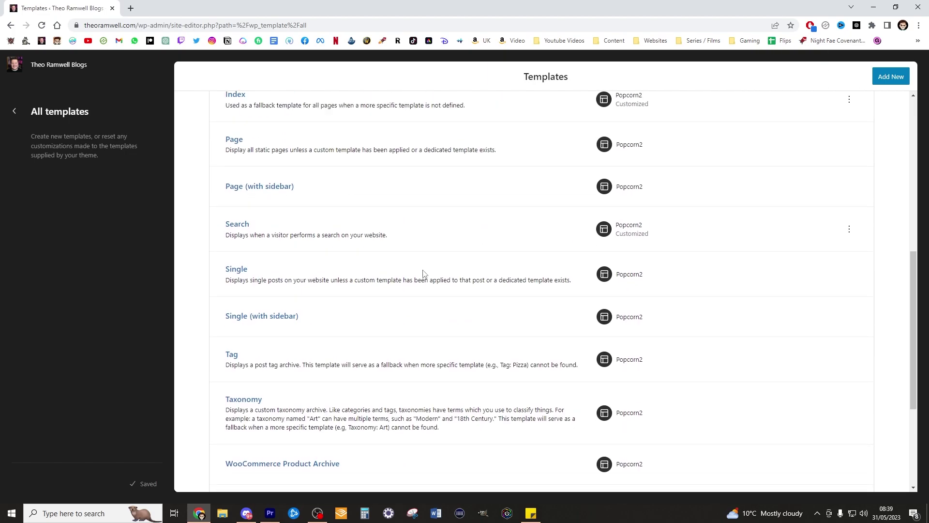
# - Open the Single, Single (with sidebar) and Page templates in separate browser tabs
pyautogui.middleClick(245, 274)
pyautogui.middleClick(259, 322)
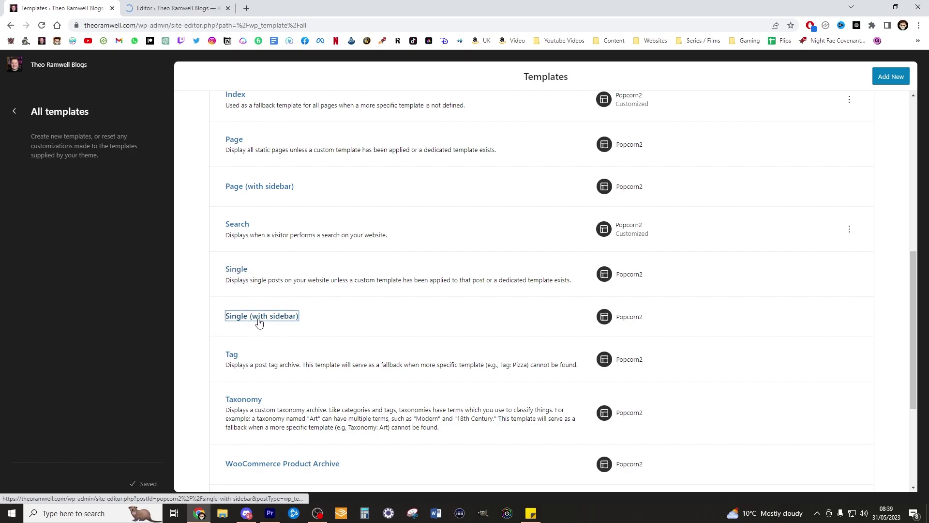
pyautogui.scroll(1, 280, 202)
pyautogui.middleClick(239, 189)
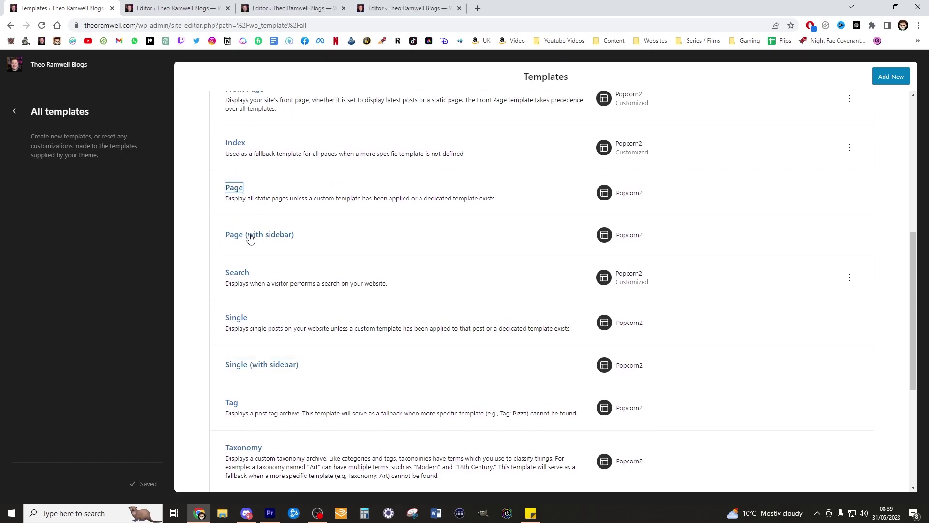
# - Open the 404, Index and Category templates in further browser tabs
pyautogui.scroll(-4, 493, 255)
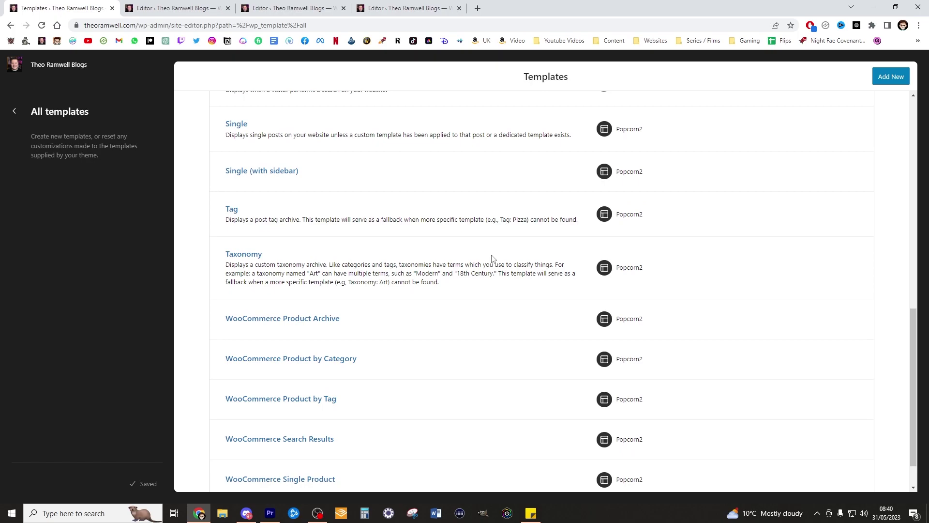
pyautogui.scroll(10, 232, 184)
pyautogui.middleClick(232, 183)
pyautogui.scroll(-4, 251, 203)
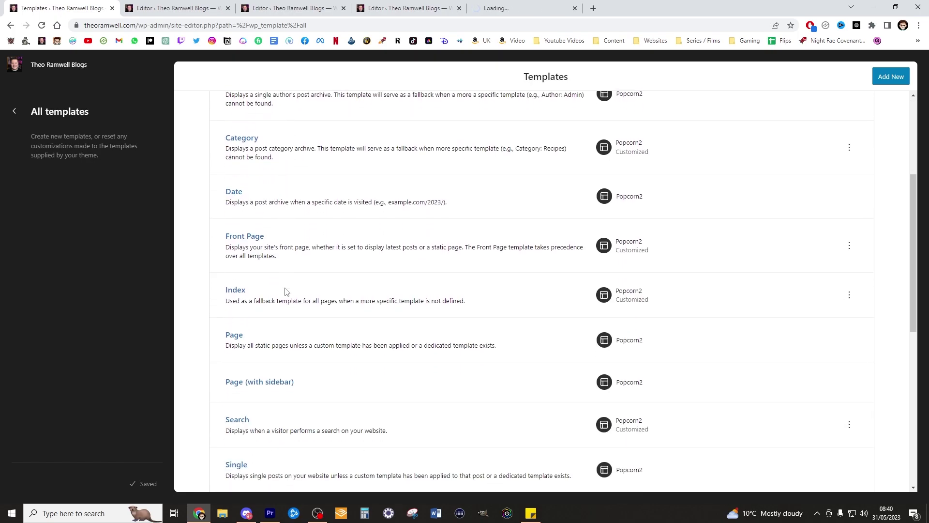
pyautogui.middleClick(237, 290)
pyautogui.scroll(3, 238, 287)
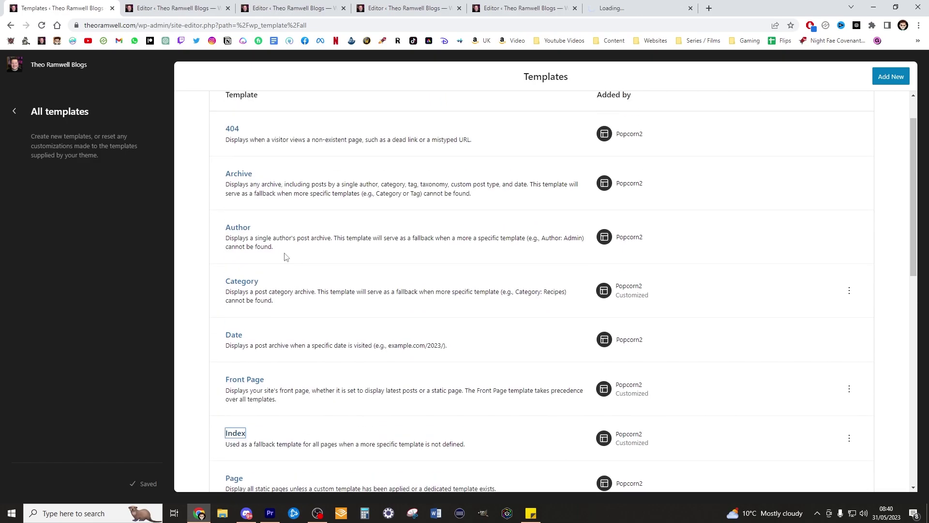
pyautogui.middleClick(243, 286)
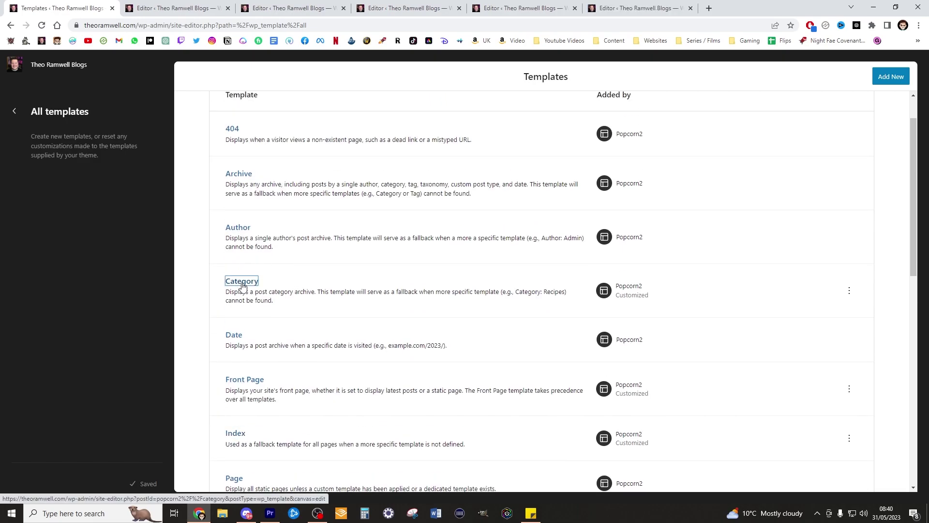
pyautogui.scroll(-4, 281, 297)
pyautogui.scroll(5, 295, 295)
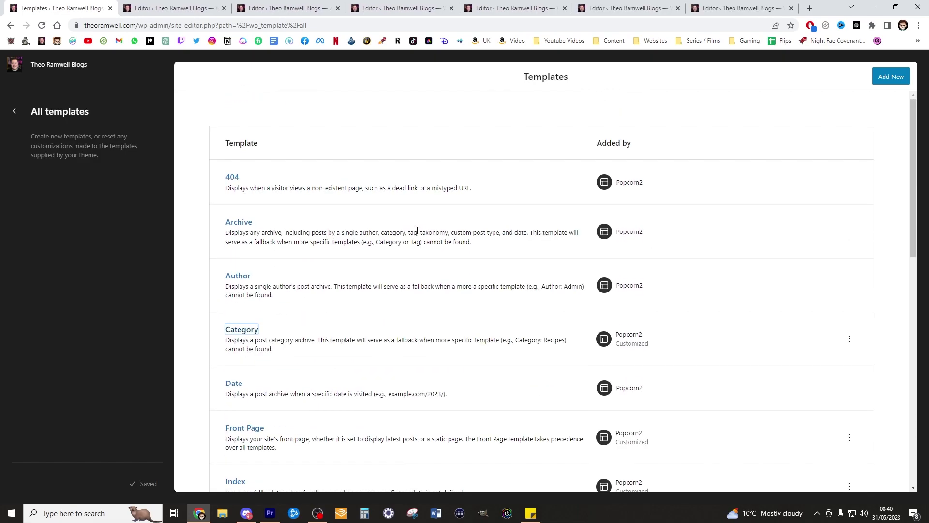
# - Switch to the Single template and bring its post title and affiliate notice into view
pyautogui.click(204, 8)
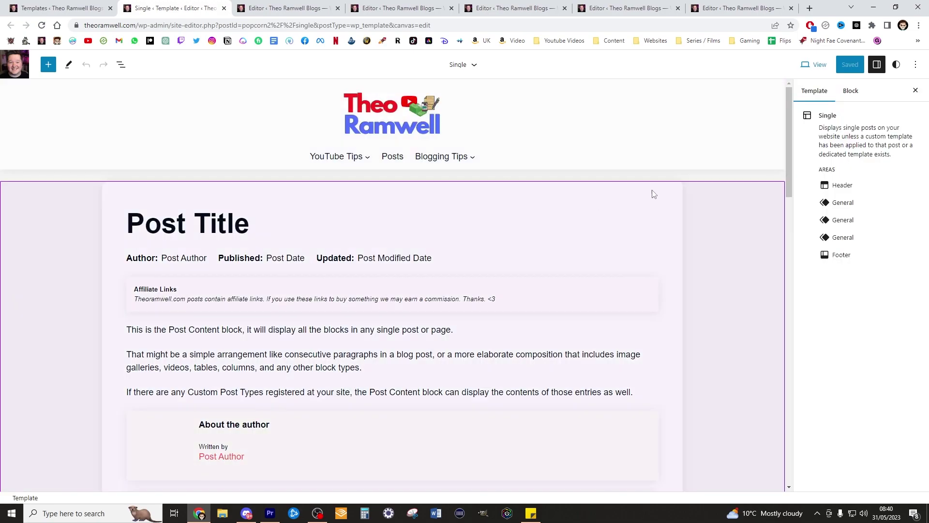
pyautogui.scroll(-1, 678, 219)
pyautogui.scroll(-1, 679, 219)
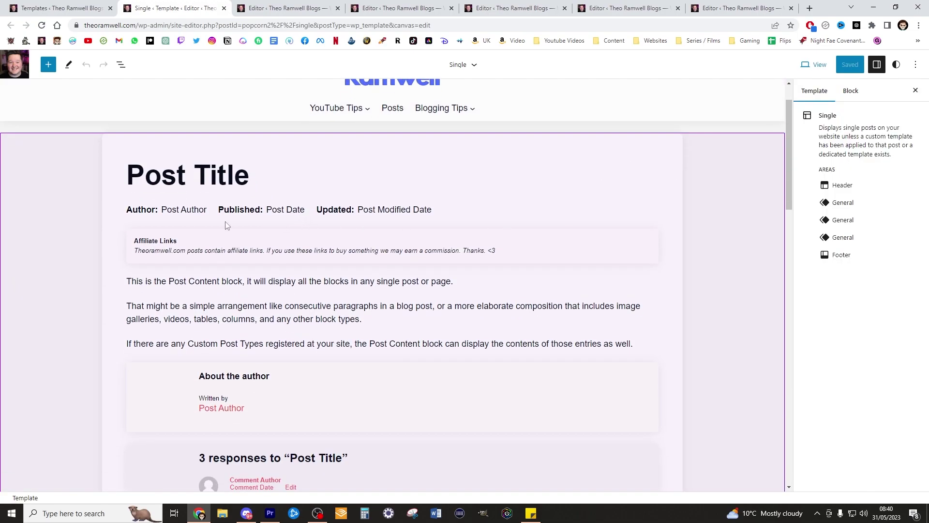
# - Insert an extra line break after the Affiliate Links heading in the notice paragraph and remove it again
pyautogui.click(185, 245)
pyautogui.click(185, 245)
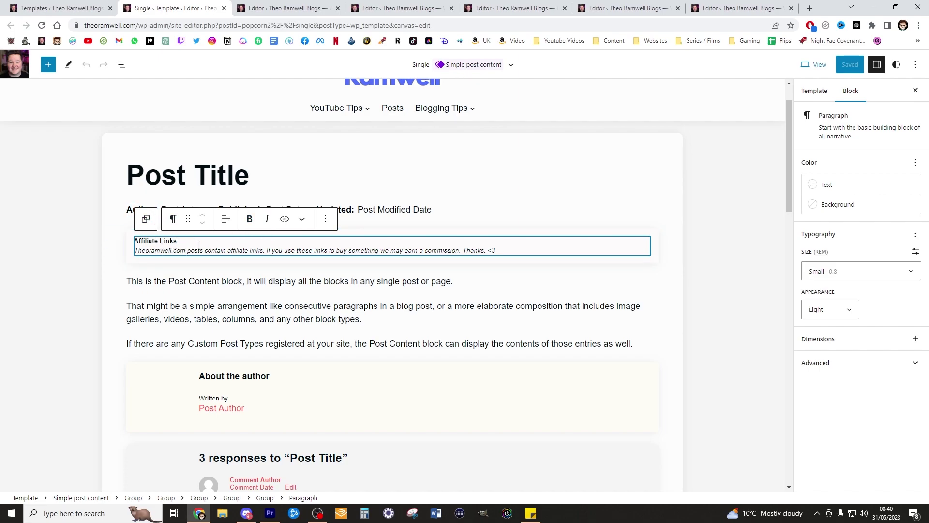
pyautogui.hotkey('shift', 'Return')
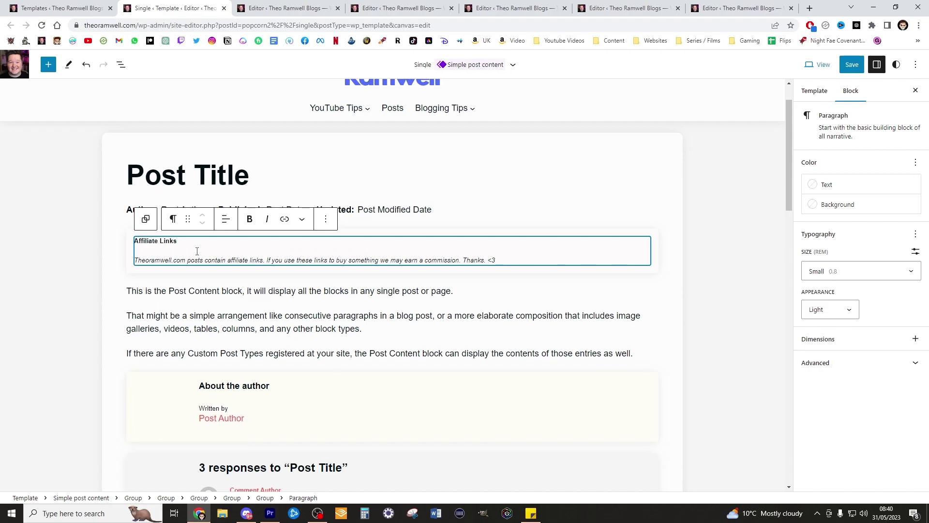
pyautogui.press('BackSpace')
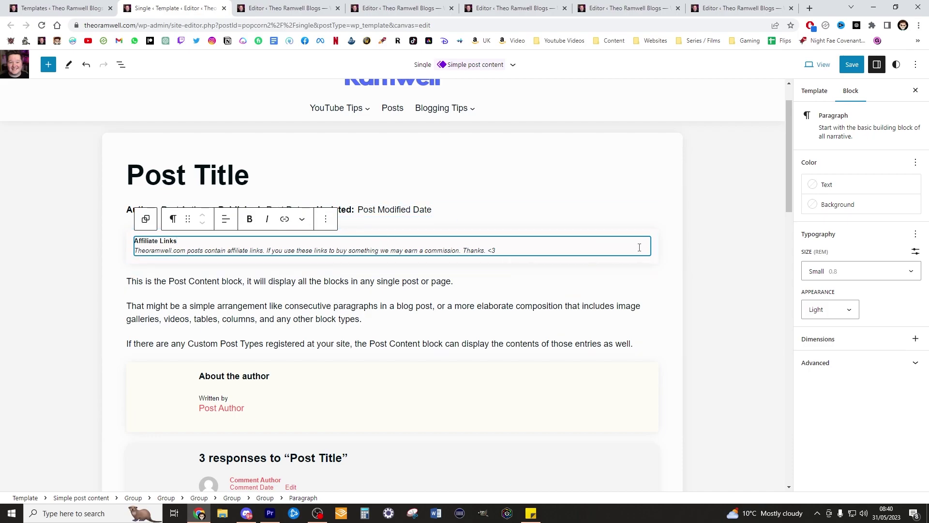
# - Turn off the content-width setting for inner blocks on the group holding the Affiliate Links notice
pyautogui.moveTo(477, 221)
pyautogui.click(232, 262)
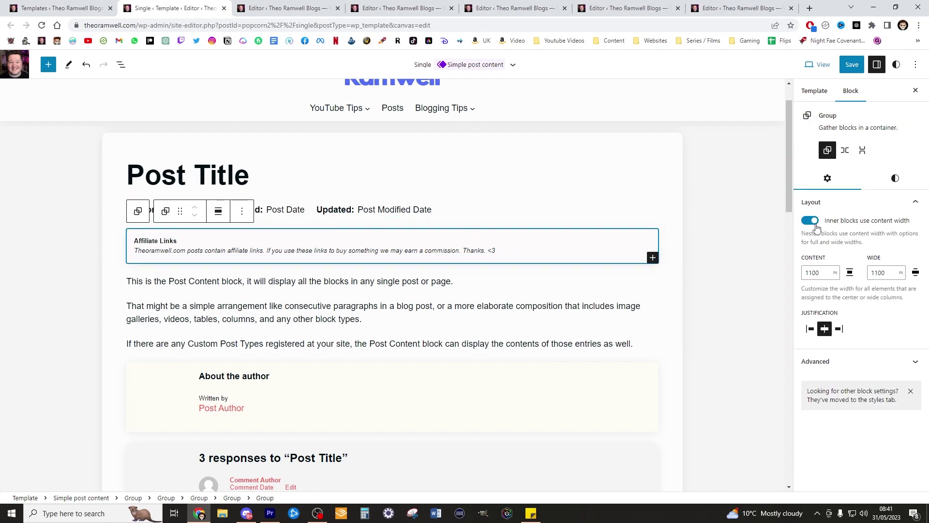
pyautogui.click(815, 226)
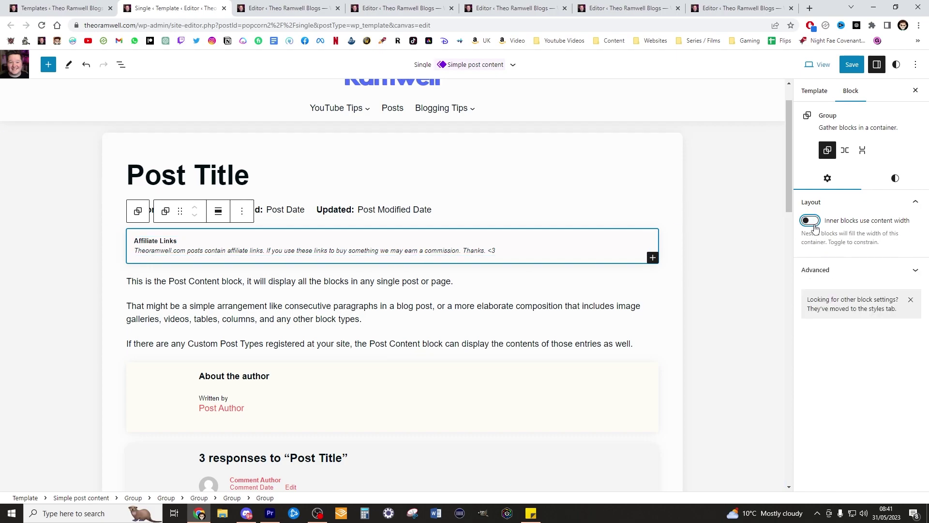
pyautogui.click(816, 228)
pyautogui.click(814, 226)
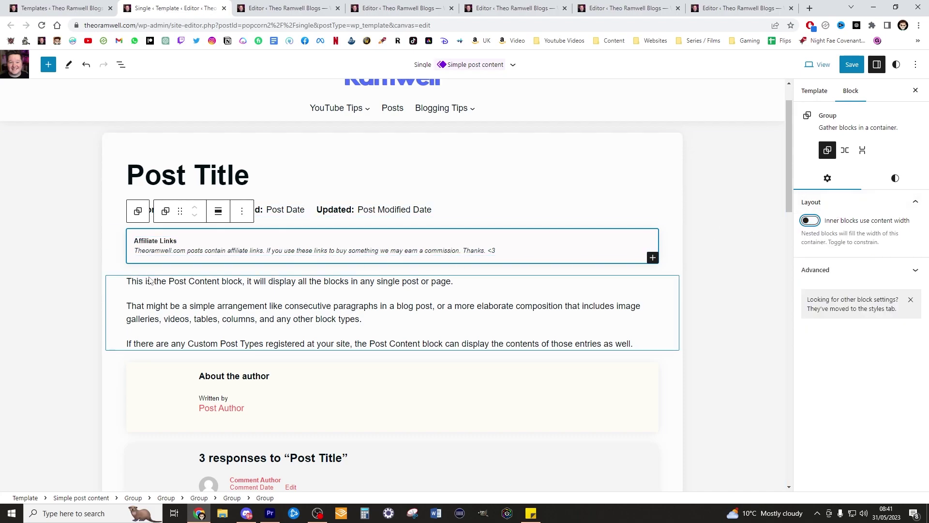
# - Set the content width of the outer group surrounding the whole post to 1350
pyautogui.click(706, 144)
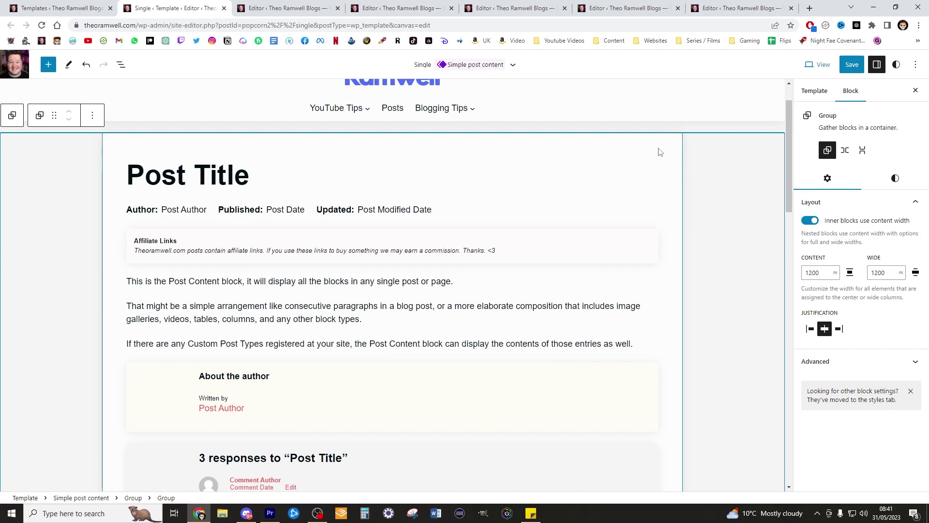
pyautogui.doubleClick(818, 277)
pyautogui.write('1350')
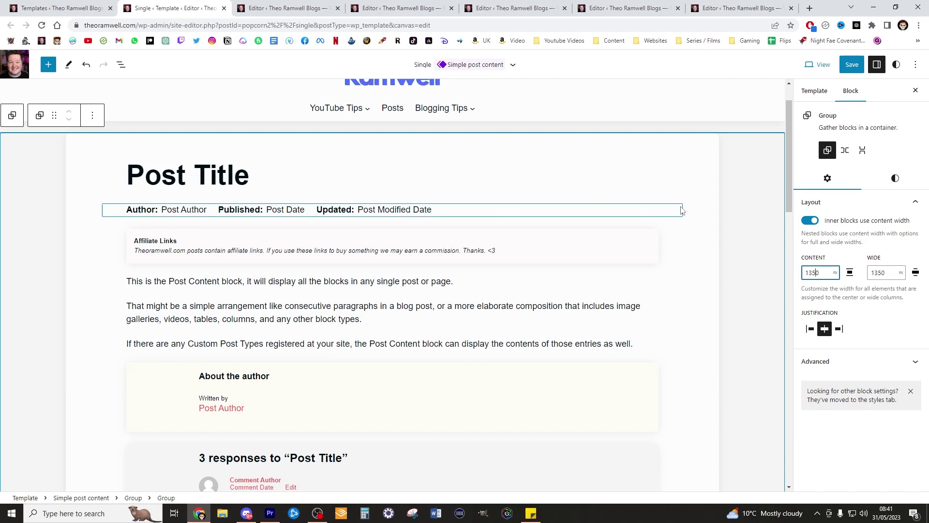
# - Set the content width of the group holding the post title to 1250
pyautogui.click(680, 170)
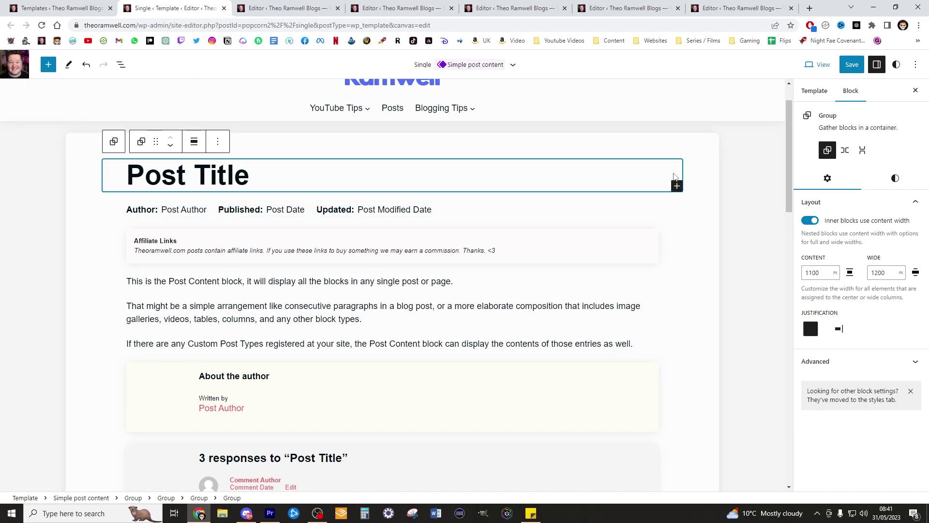
pyautogui.click(814, 272)
pyautogui.press('BackSpace')
pyautogui.write('25')
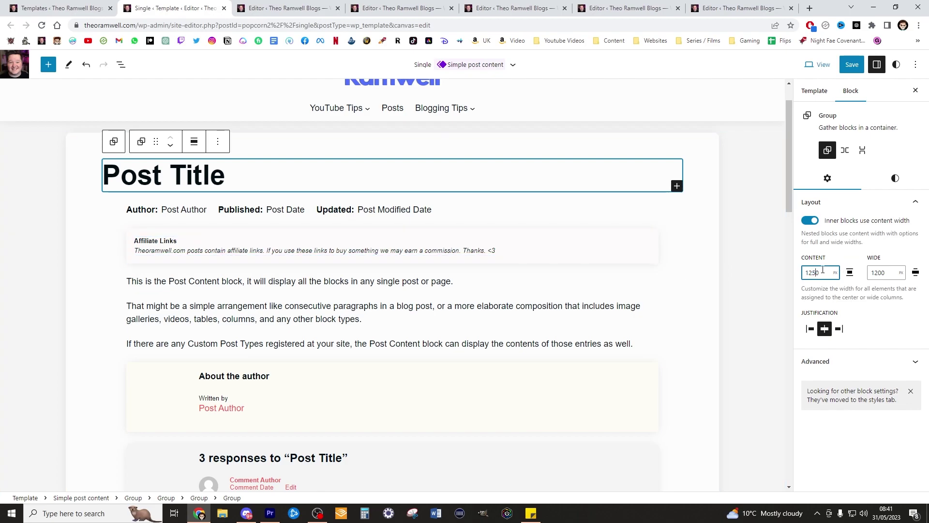
# - Set the content width to 1250 on both the author and dates group and the Affiliate Links group
pyautogui.doubleClick(815, 273)
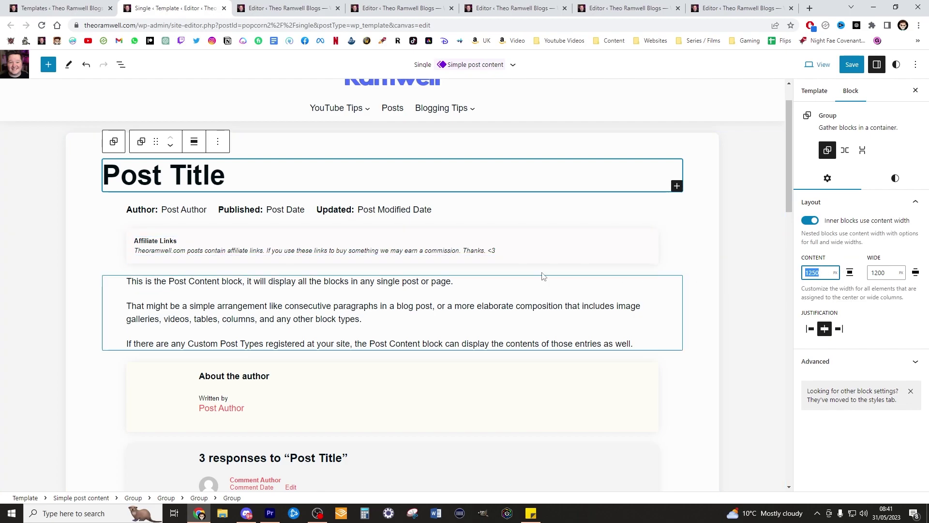
pyautogui.click(655, 210)
pyautogui.click(828, 150)
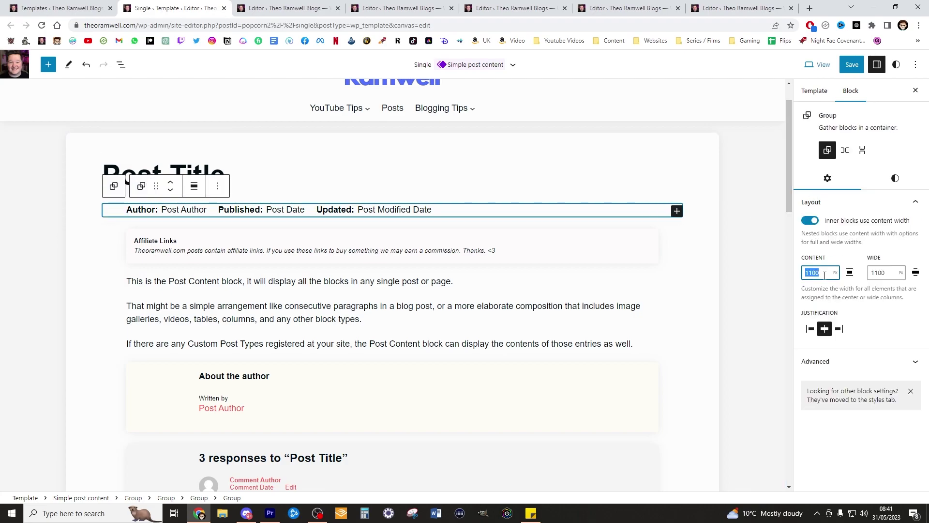
pyautogui.click(675, 250)
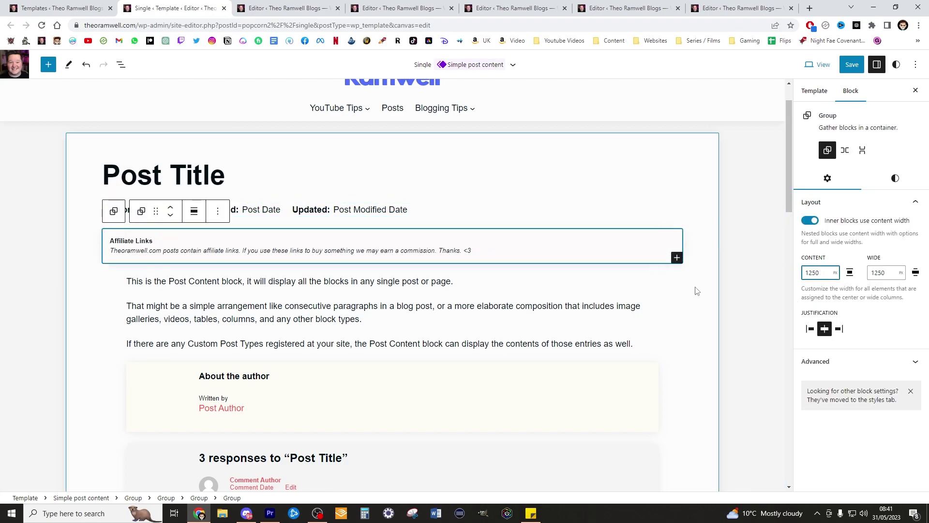
# - Widen the Post Content block and the About the author box to line up with the Affiliate Links notice
pyautogui.click(675, 299)
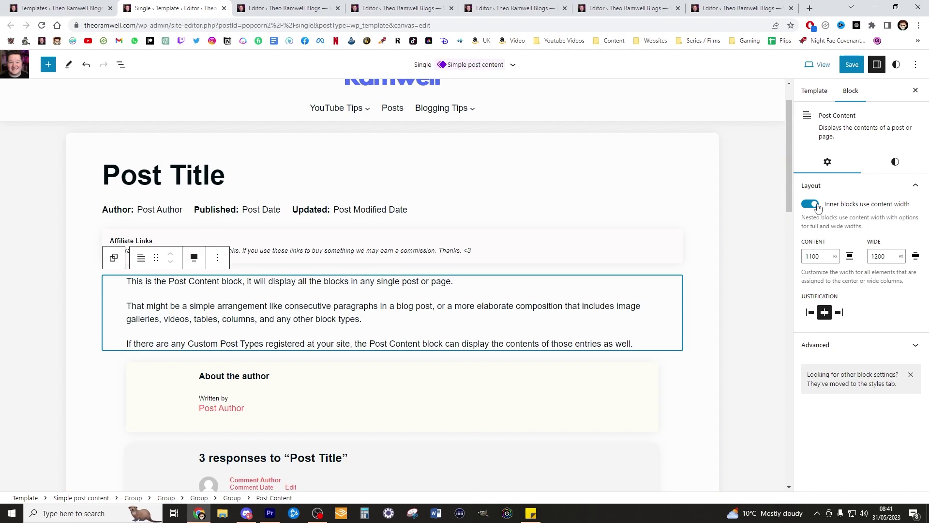
pyautogui.click(648, 231)
pyautogui.scroll(-1, 622, 246)
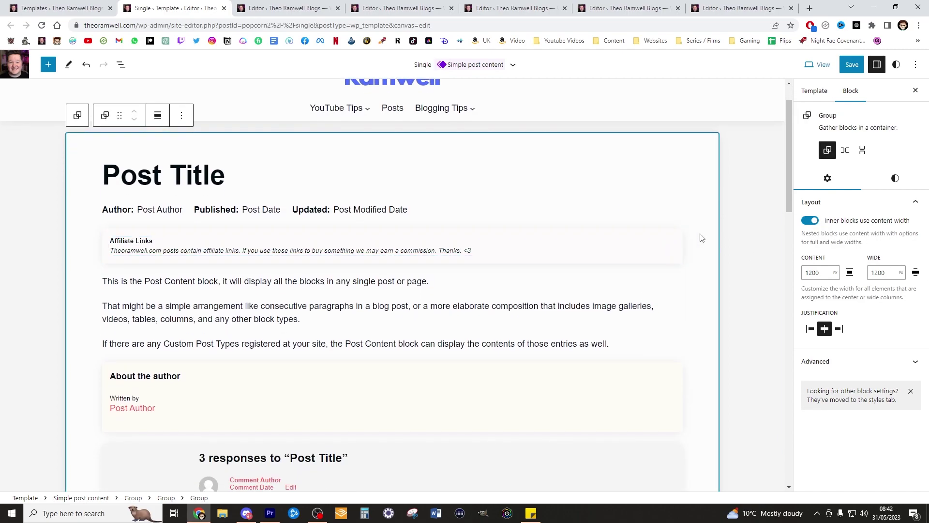
# - Set the content width of the group inside the Post navigation template part to 1250
pyautogui.scroll(-2, 683, 383)
pyautogui.scroll(-10, 683, 384)
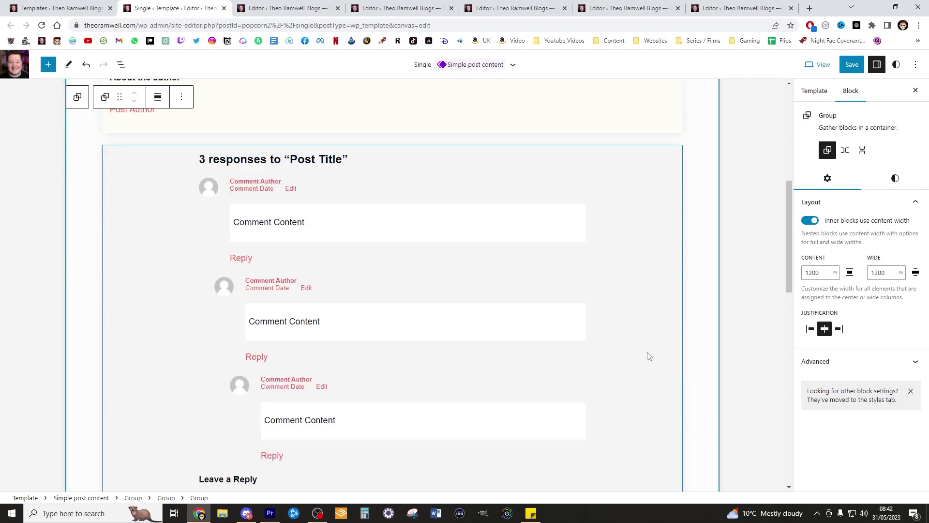
pyautogui.scroll(1, 652, 349)
pyautogui.scroll(-1, 710, 322)
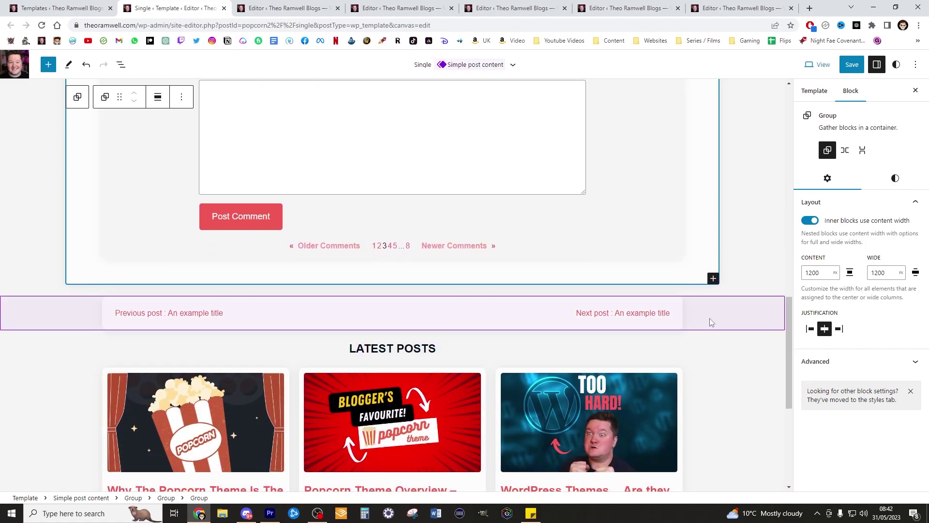
pyautogui.click(755, 309)
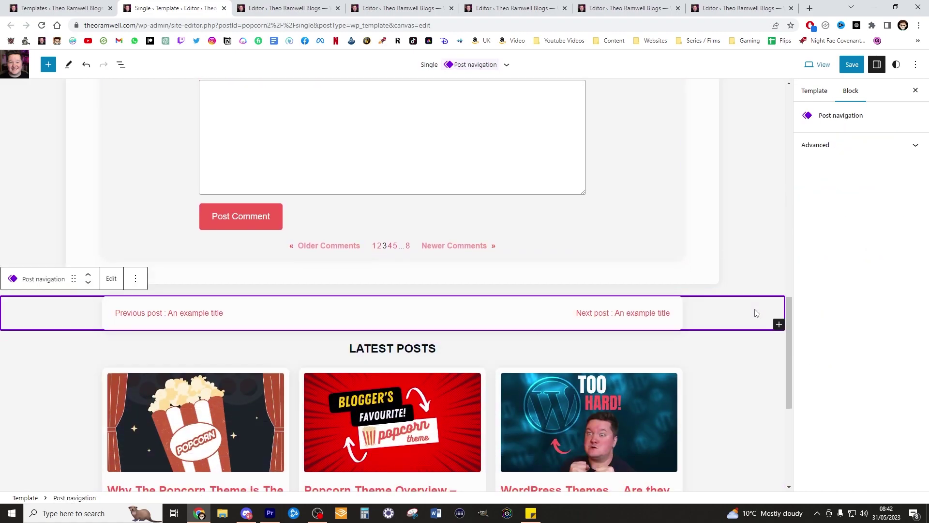
pyautogui.click(775, 313)
pyautogui.click(812, 221)
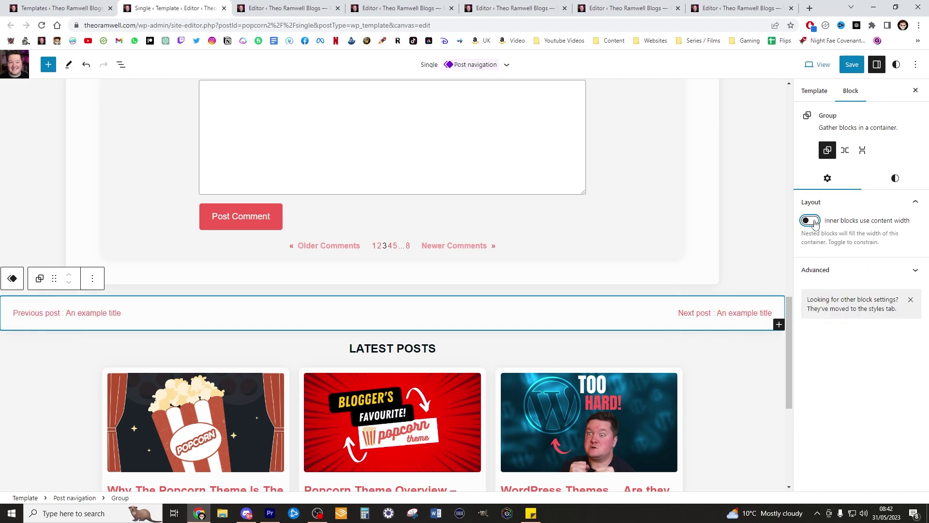
pyautogui.click(815, 221)
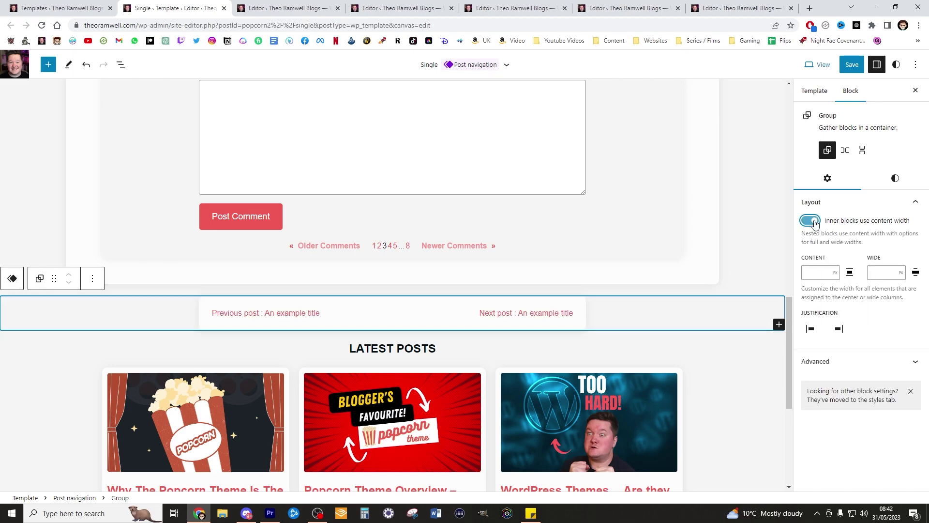
pyautogui.click(818, 272)
pyautogui.write('1250')
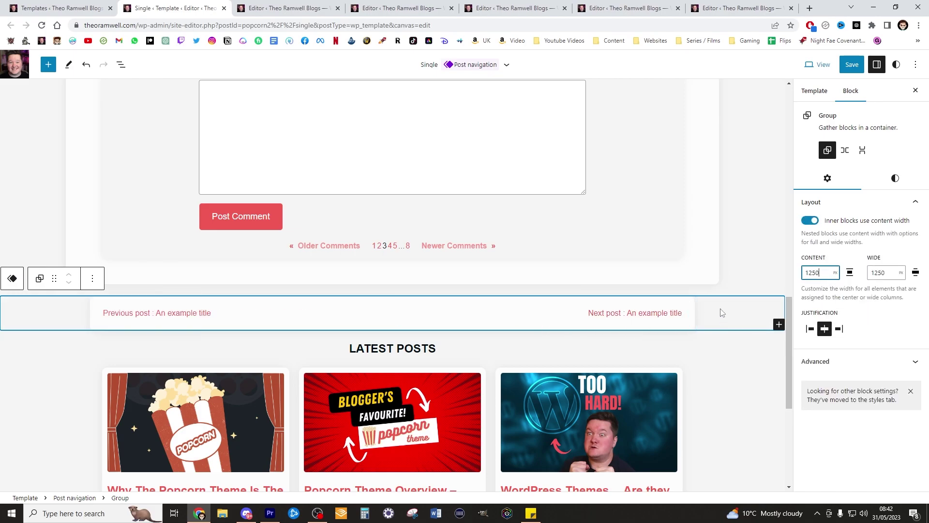
# - Save the changes to the Simple post content, Post navigation and Post author template parts
pyautogui.scroll(9, 685, 259)
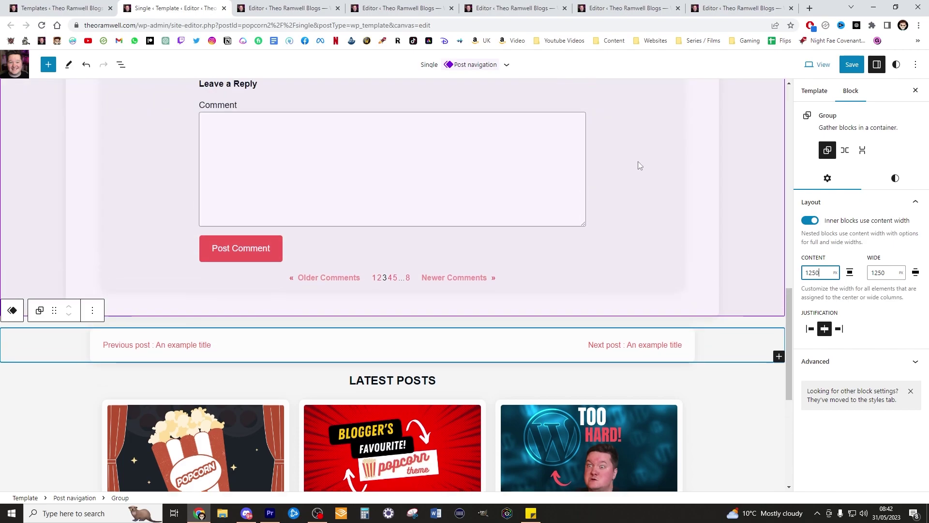
pyautogui.scroll(7, 684, 206)
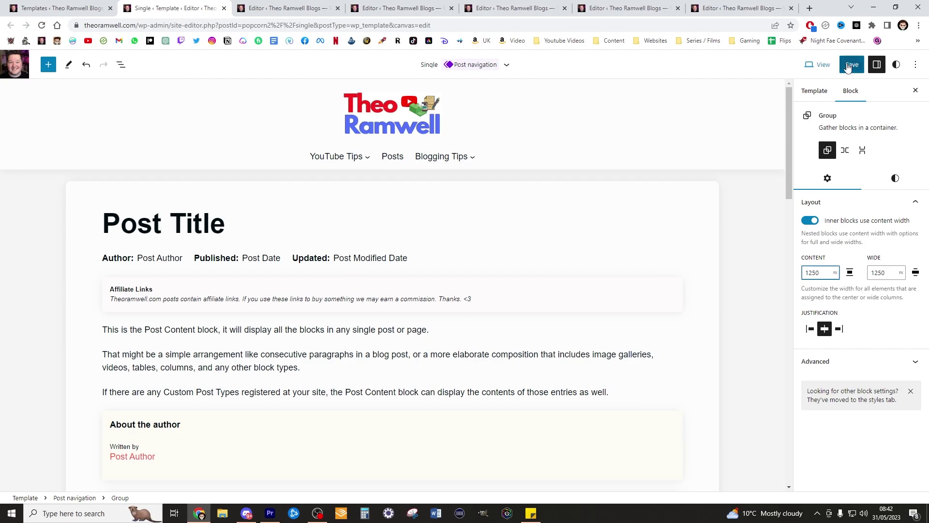
pyautogui.click(848, 67)
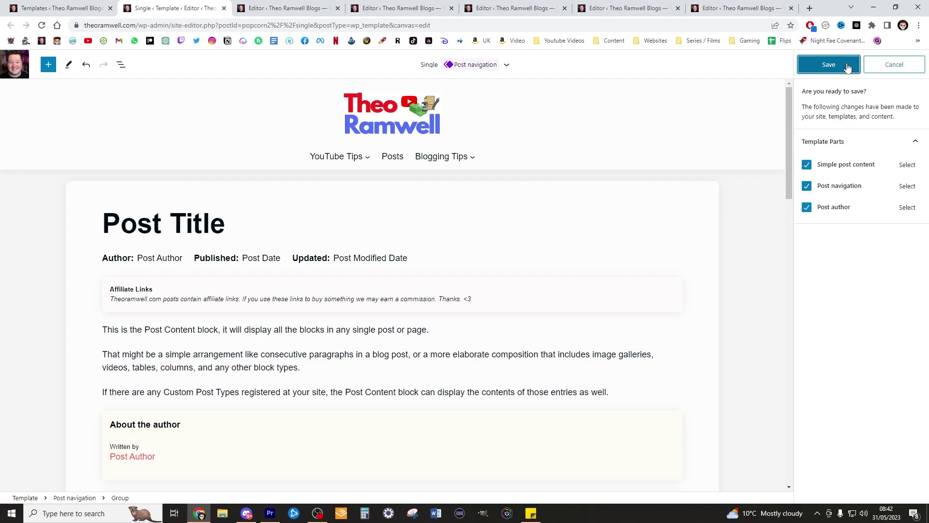
pyautogui.click(847, 68)
# - Justify the author and dates row with space between items and save the Simple post content template part
pyautogui.click(436, 257)
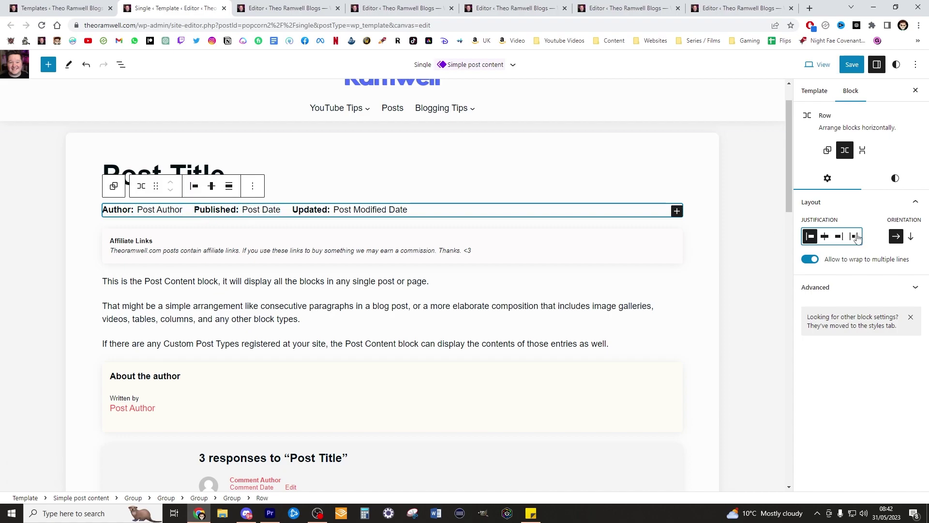
pyautogui.click(855, 237)
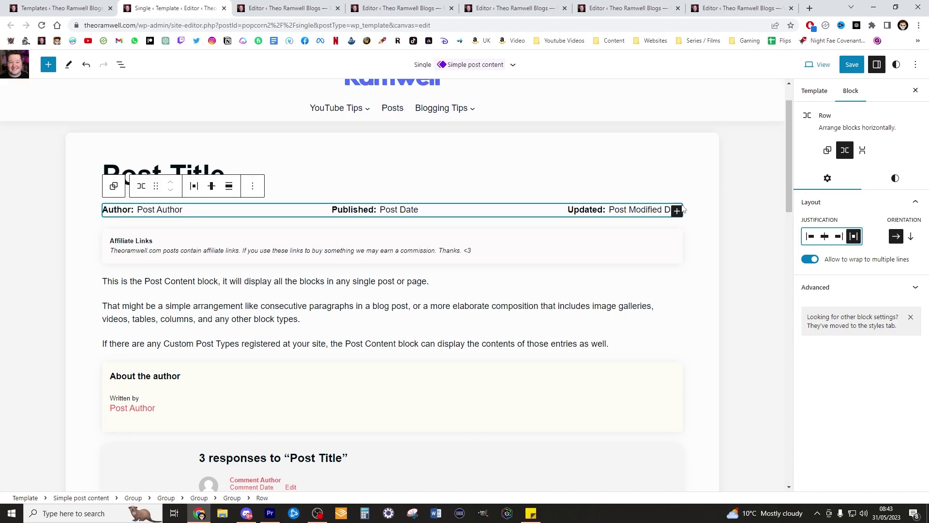
pyautogui.click(849, 66)
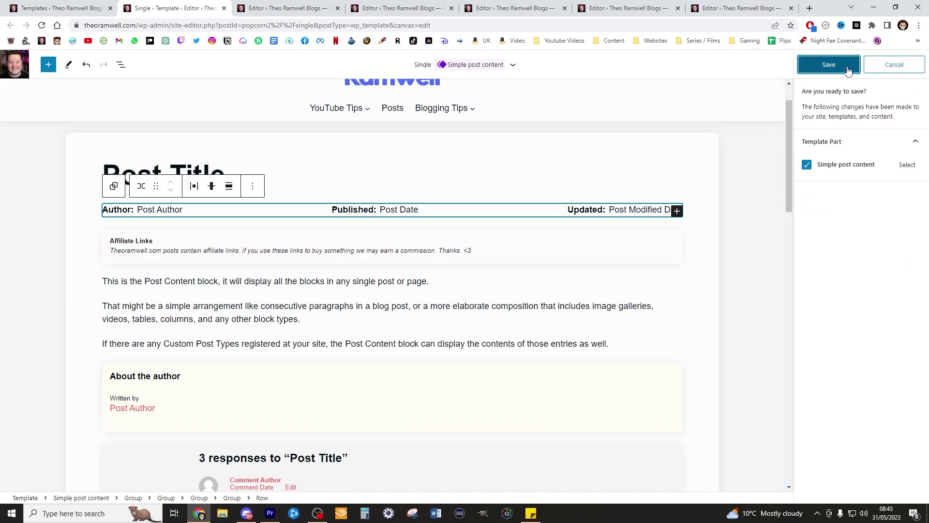
pyautogui.click(824, 65)
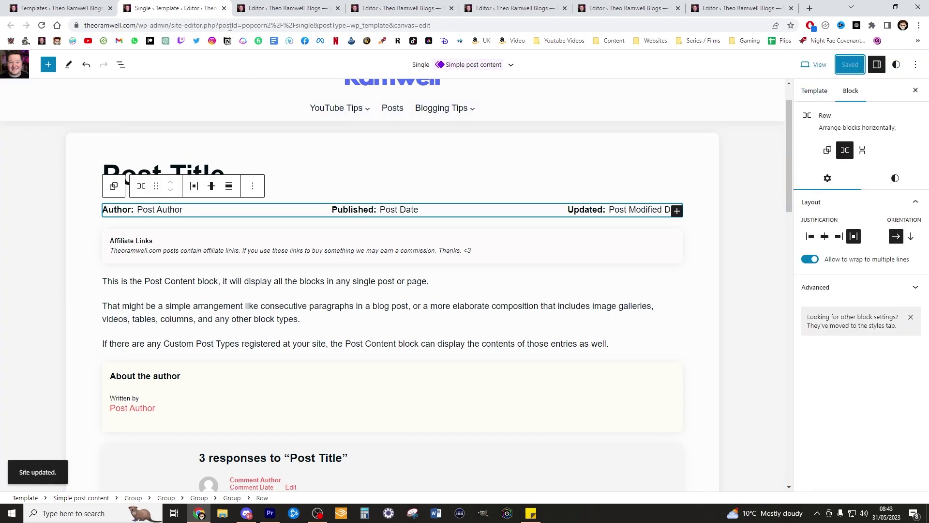
# - Close the Single template and set the outer group's content width to 1350 in the Single (with sidebar) template
pyautogui.hotkey('ctrl', 'w')
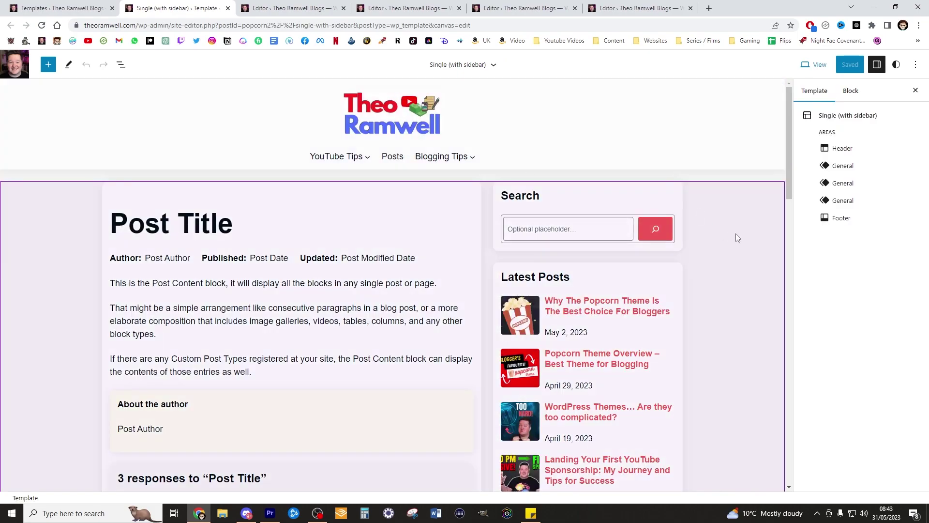
pyautogui.click(755, 211)
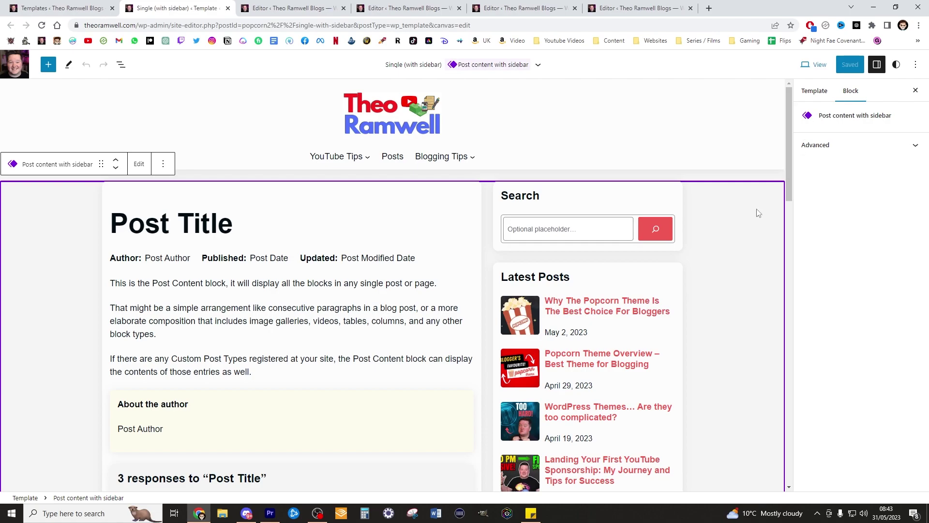
pyautogui.click(757, 210)
pyautogui.moveTo(824, 274); pyautogui.dragTo(809, 273)
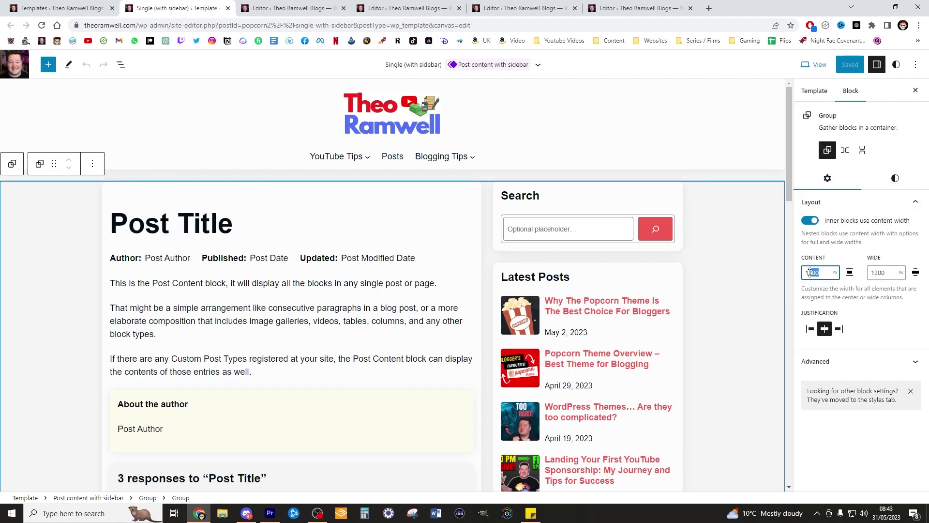
pyautogui.write('350')
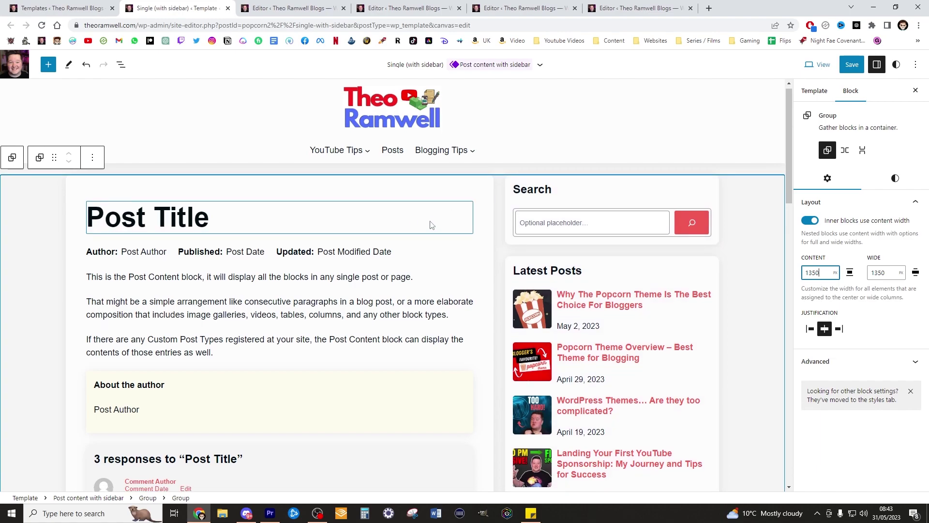
# - Try turning off the content-width setting for inner blocks on the outer group and restore it
pyautogui.scroll(-7, 431, 224)
pyautogui.scroll(3, 449, 197)
pyautogui.scroll(3, 448, 197)
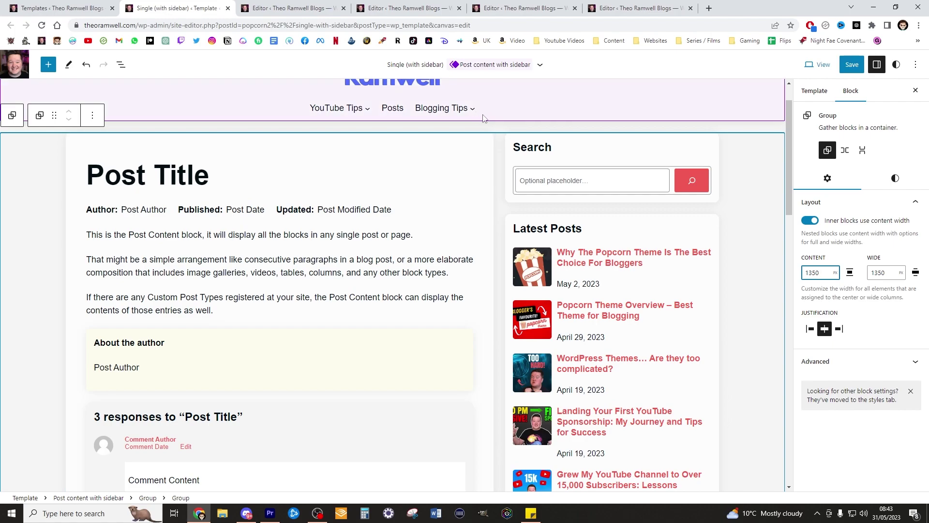
pyautogui.click(810, 220)
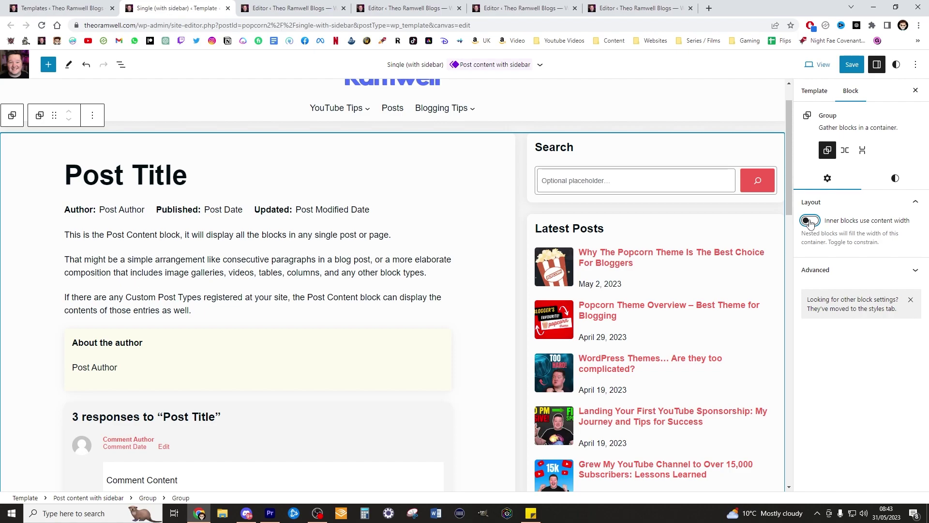
pyautogui.click(810, 220)
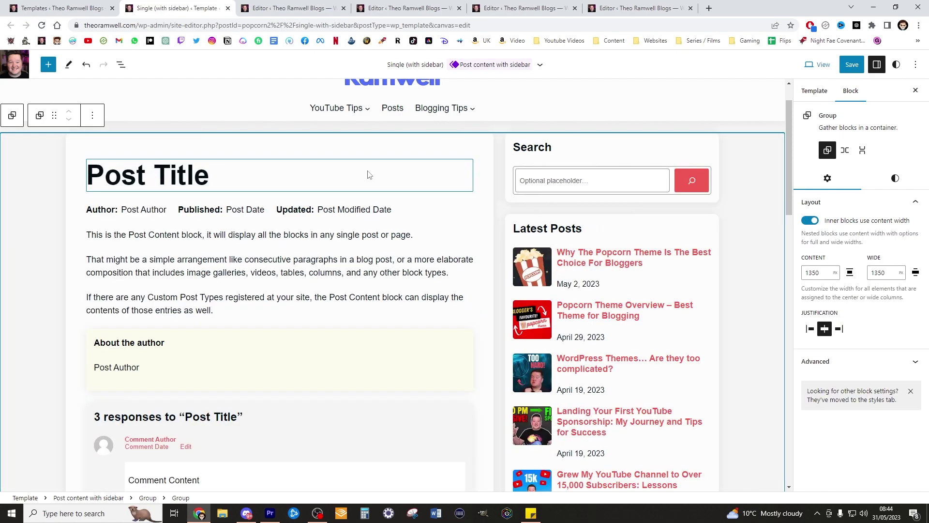
# - Justify the author and dates row with space between items in the Single (with sidebar) template
pyautogui.click(440, 214)
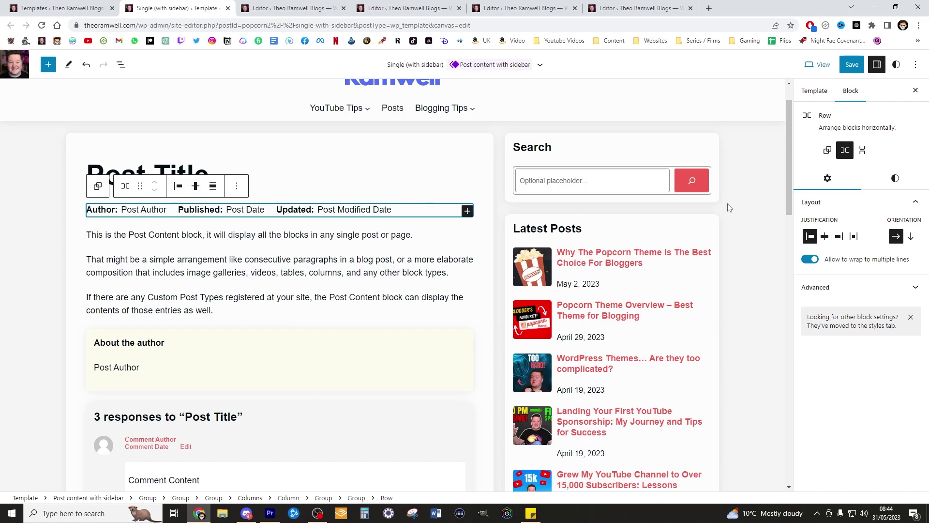
pyautogui.click(854, 236)
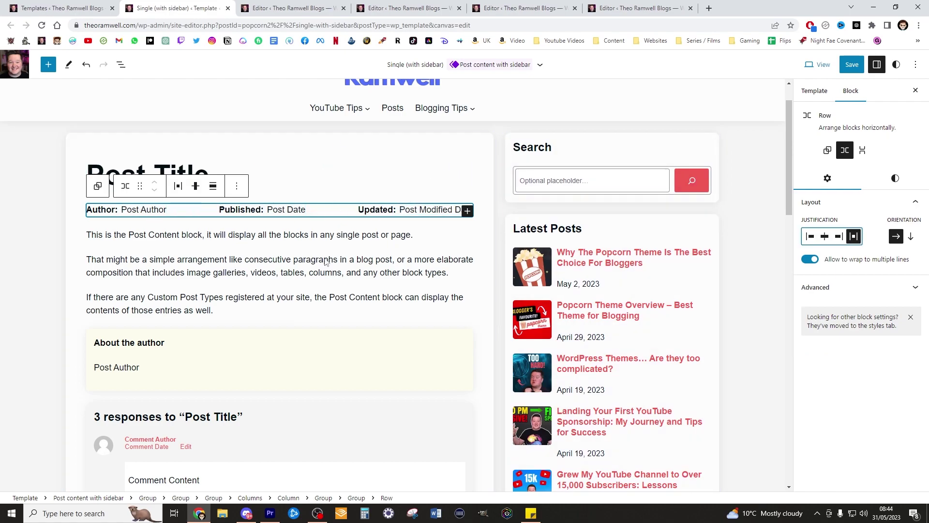
# - Examine the comments area and the standard sidebar with its search, latest posts and disclaimer sections
pyautogui.scroll(-4, 368, 260)
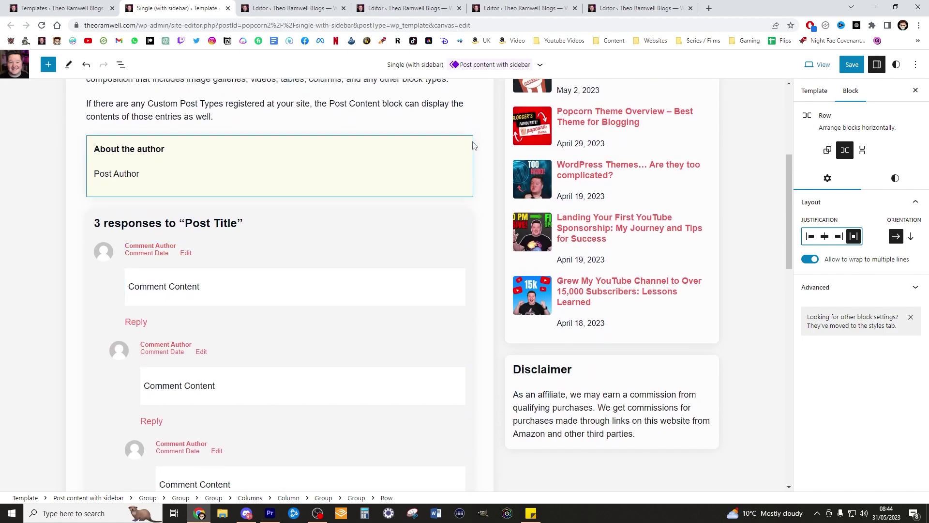
pyautogui.scroll(3, 474, 145)
pyautogui.scroll(-4, 402, 203)
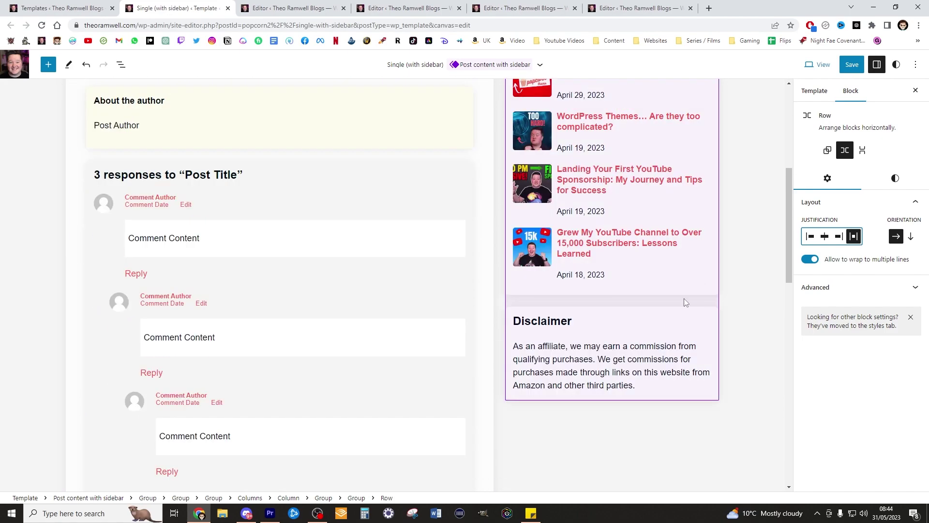
pyautogui.click(609, 349)
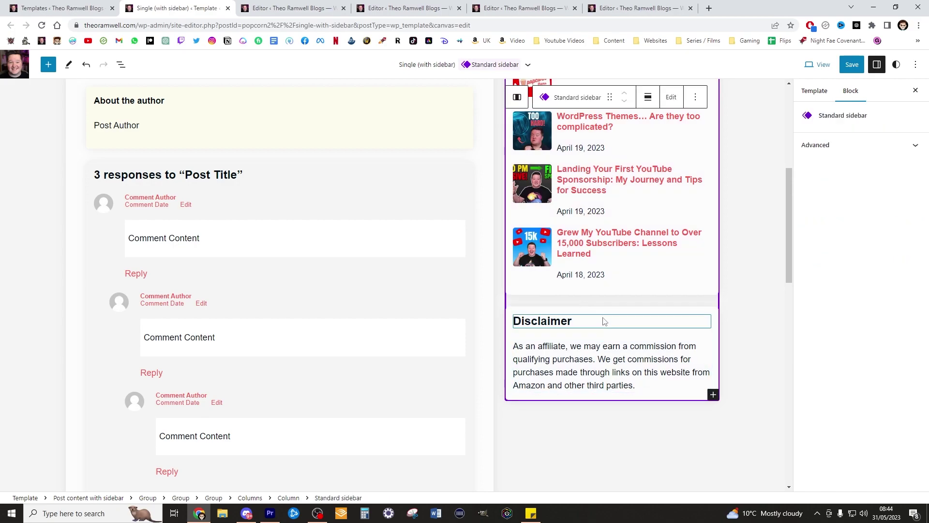
pyautogui.scroll(5, 405, 240)
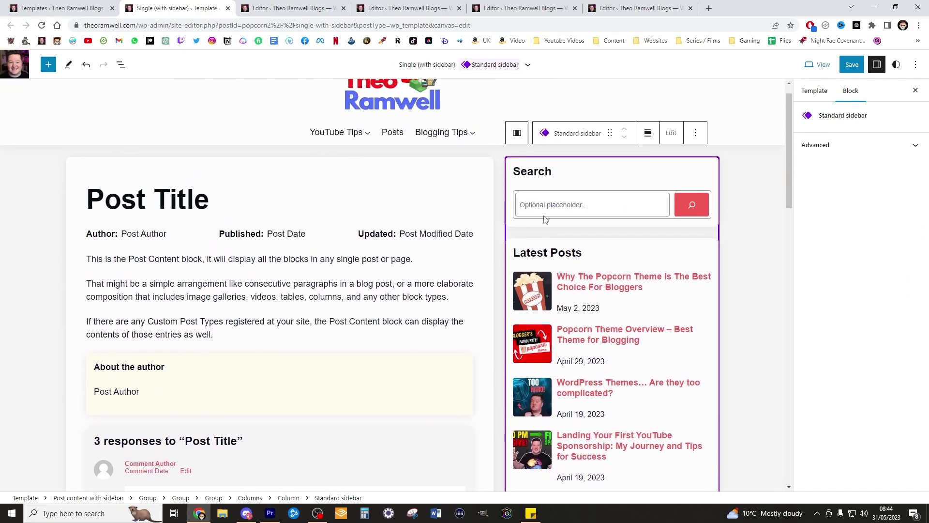
pyautogui.scroll(-4, 414, 301)
pyautogui.scroll(-10, 414, 301)
pyautogui.scroll(15, 433, 290)
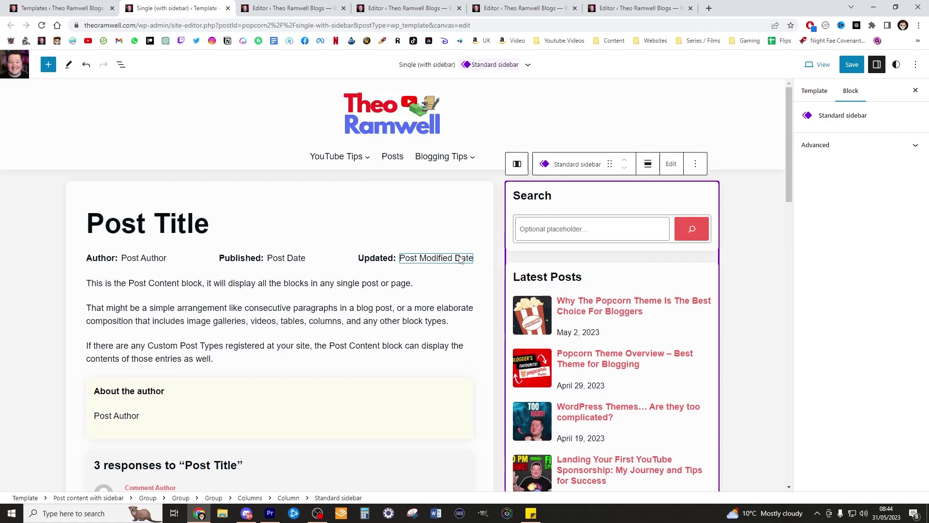
# - Turn off the content-width setting for inner blocks on the About the author group
pyautogui.click(479, 388)
pyautogui.scroll(-3, 456, 290)
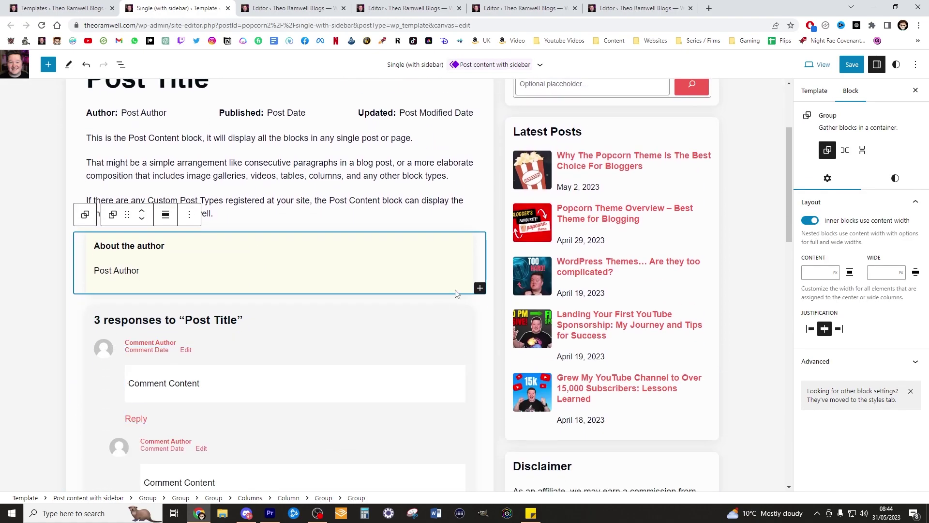
pyautogui.click(811, 221)
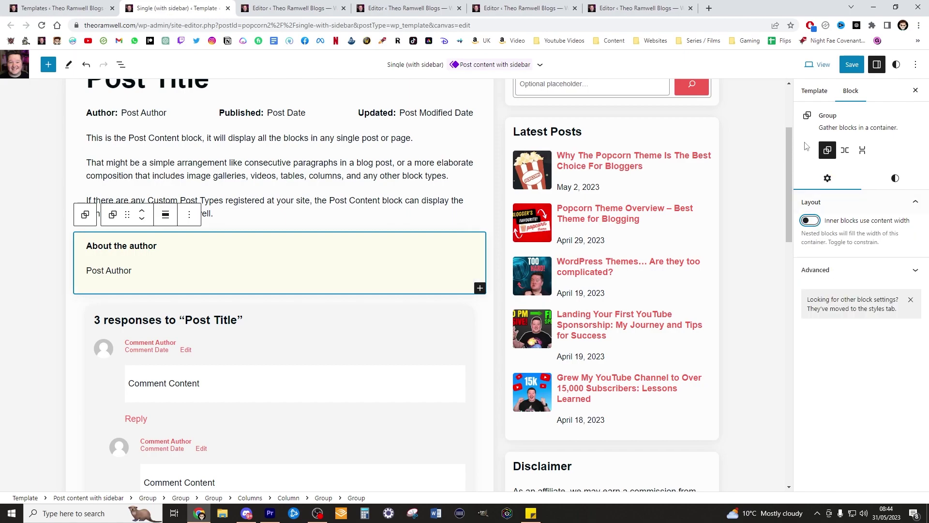
# - Give the About the author group the Error Background colour F8D7DA and lower its opacity to fully transparent
pyautogui.click(890, 186)
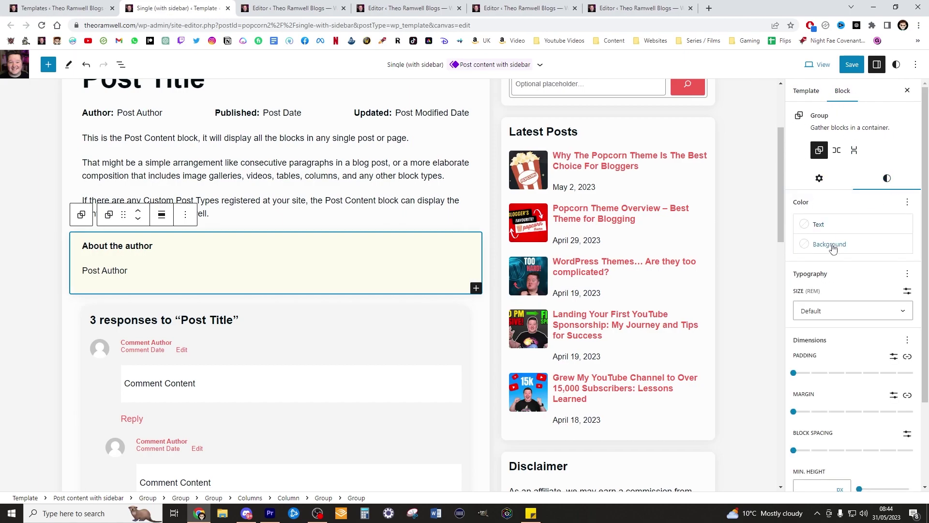
pyautogui.click(831, 245)
pyautogui.scroll(1, 353, 296)
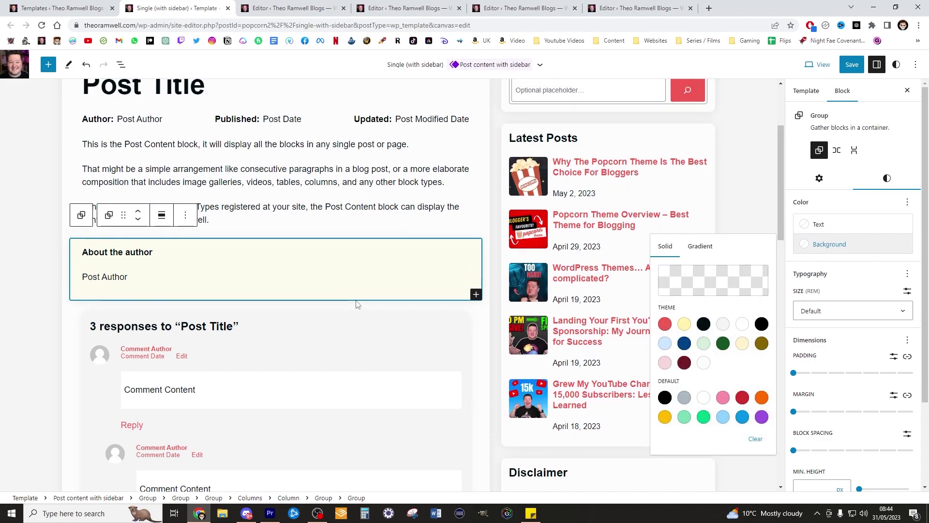
pyautogui.click(665, 363)
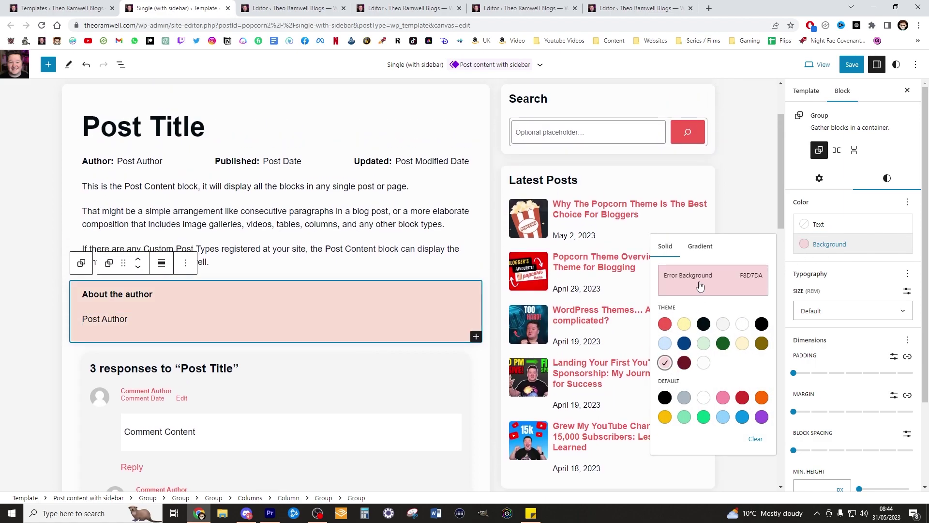
pyautogui.click(700, 286)
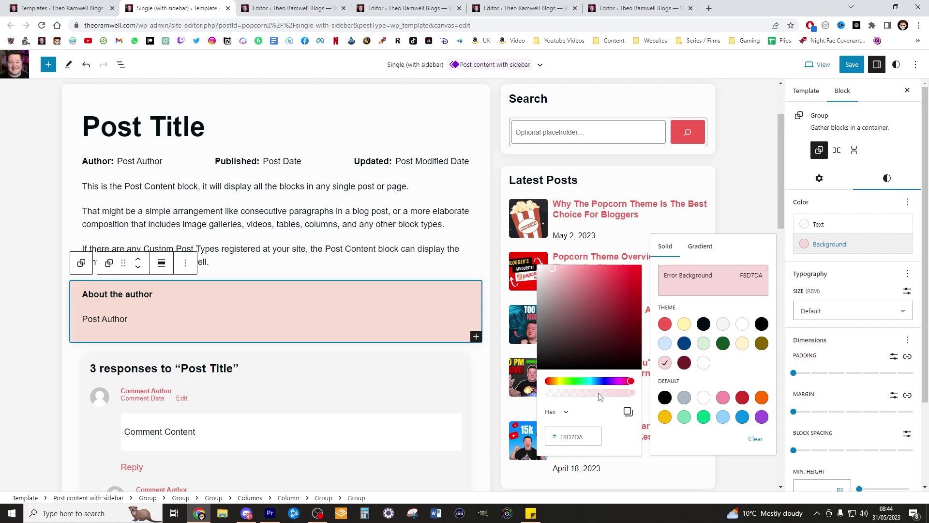
pyautogui.moveTo(600, 393); pyautogui.dragTo(547, 397)
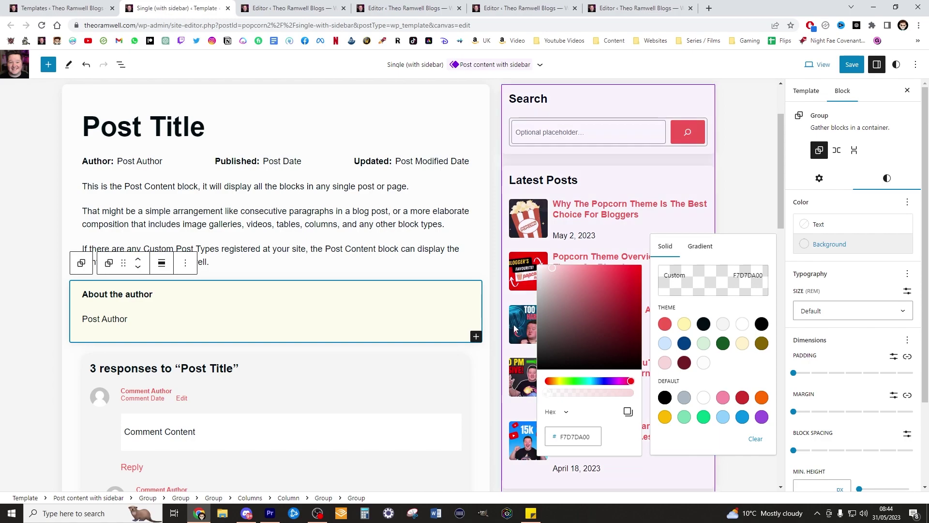
pyautogui.click(487, 320)
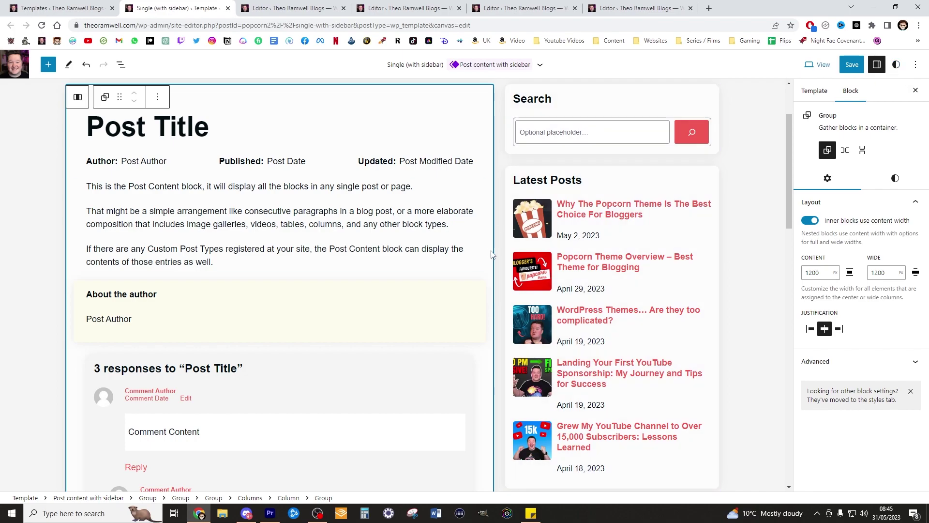
# - Save the Single (with sidebar) template and close it
pyautogui.click(400, 242)
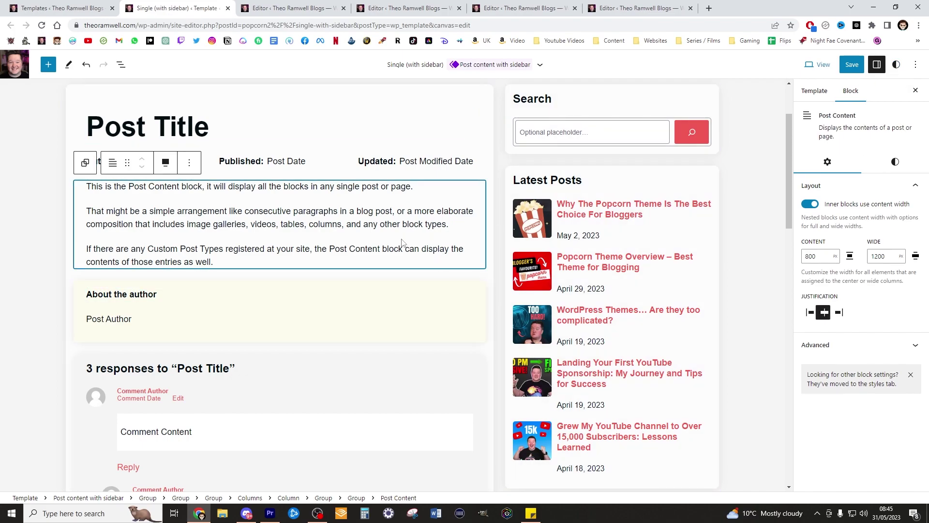
pyautogui.scroll(-12, 404, 242)
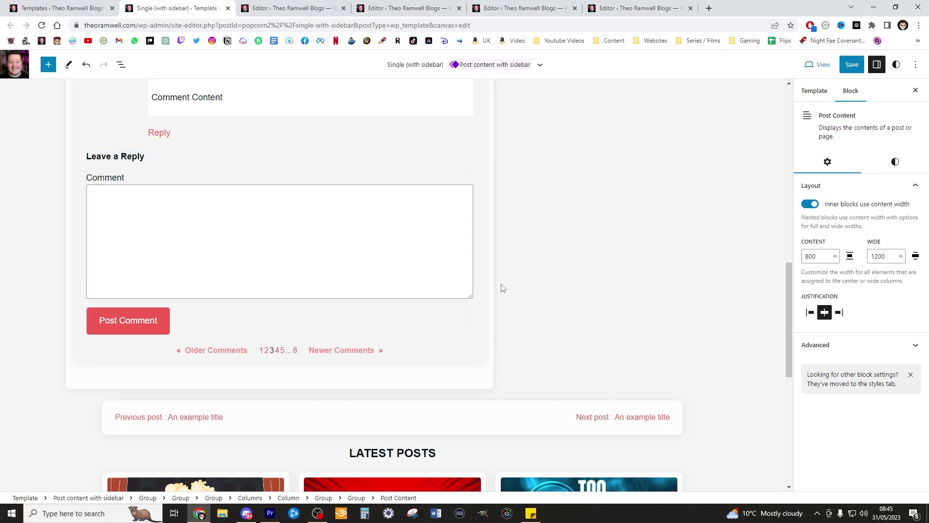
pyautogui.scroll(12, 664, 332)
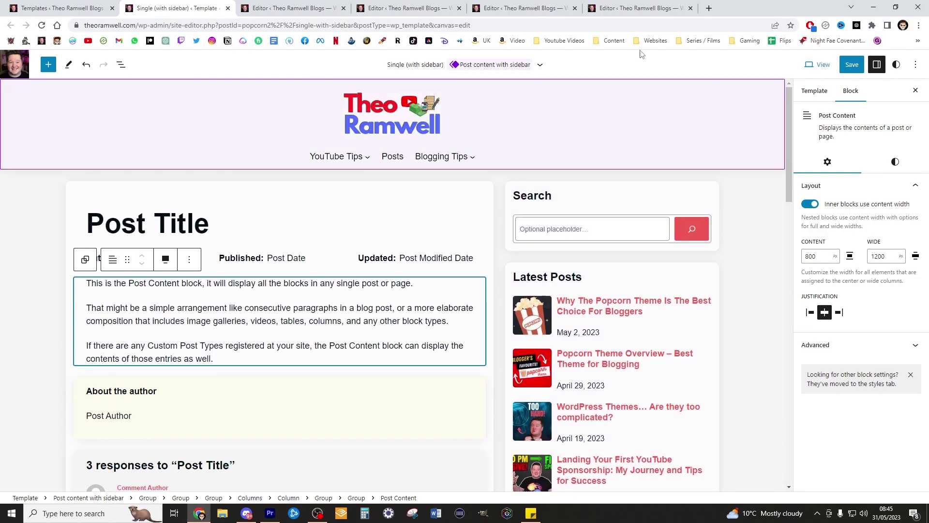
pyautogui.hotkey('ctrl', 's')
pyautogui.press('Return')
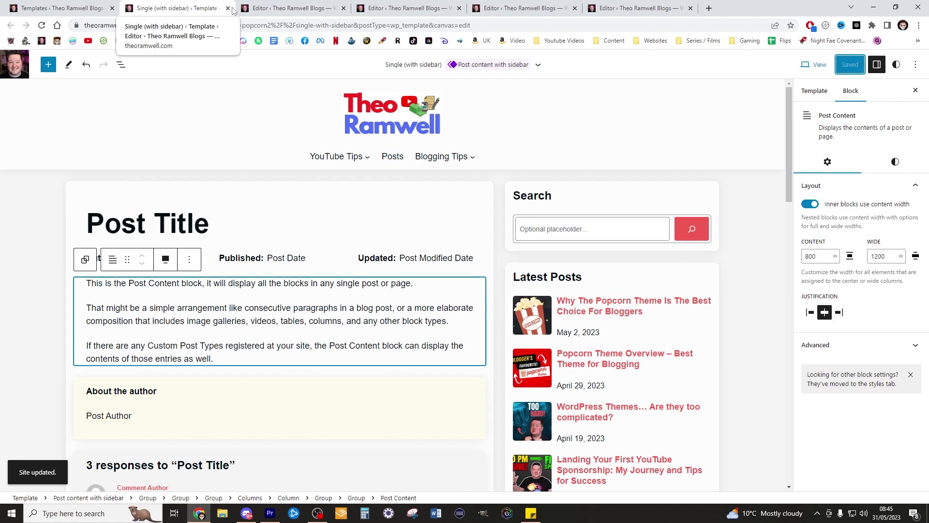
pyautogui.click(228, 9)
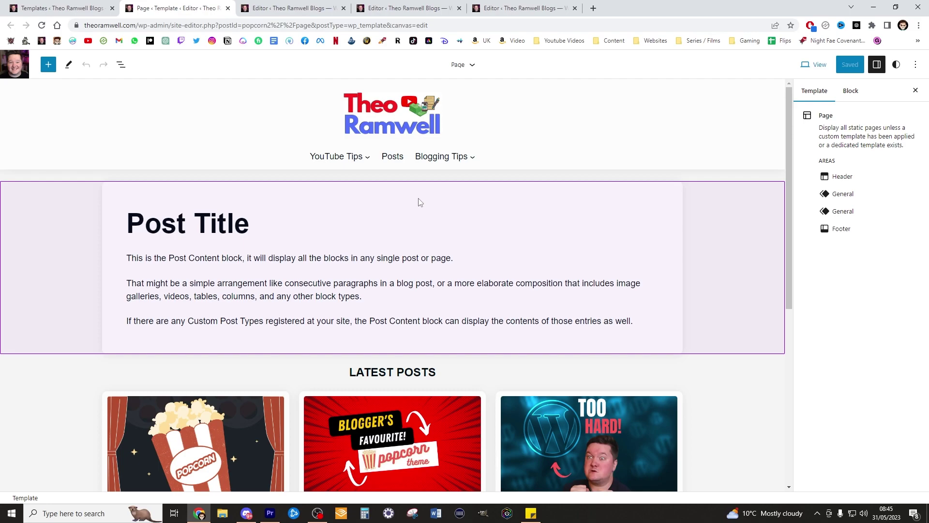
# - Set the content width of the page content's outer group to 1350 in the Page template
pyautogui.click(664, 279)
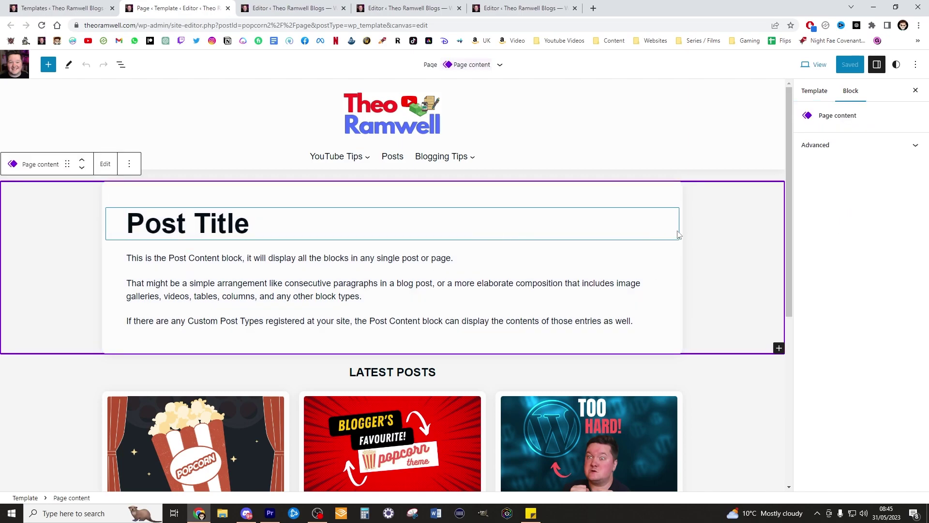
pyautogui.click(696, 230)
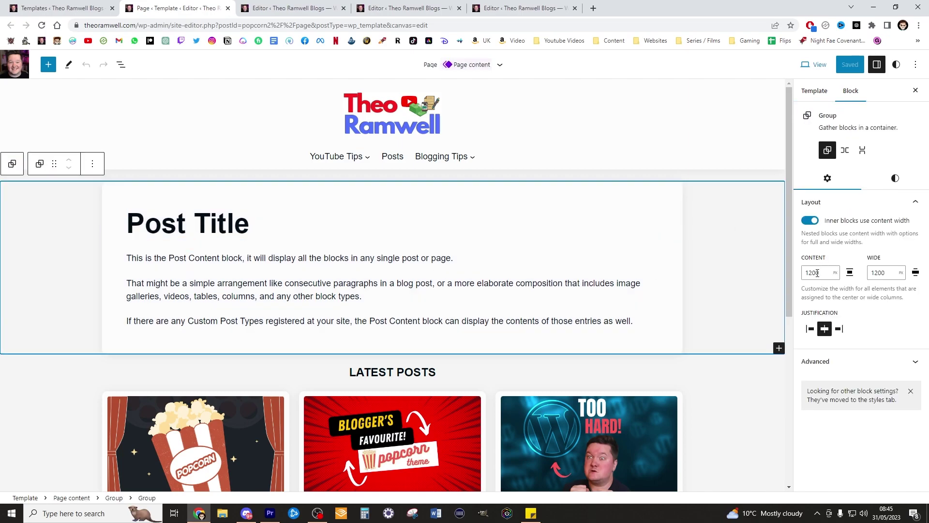
pyautogui.moveTo(818, 273); pyautogui.dragTo(809, 273)
pyautogui.write('35')
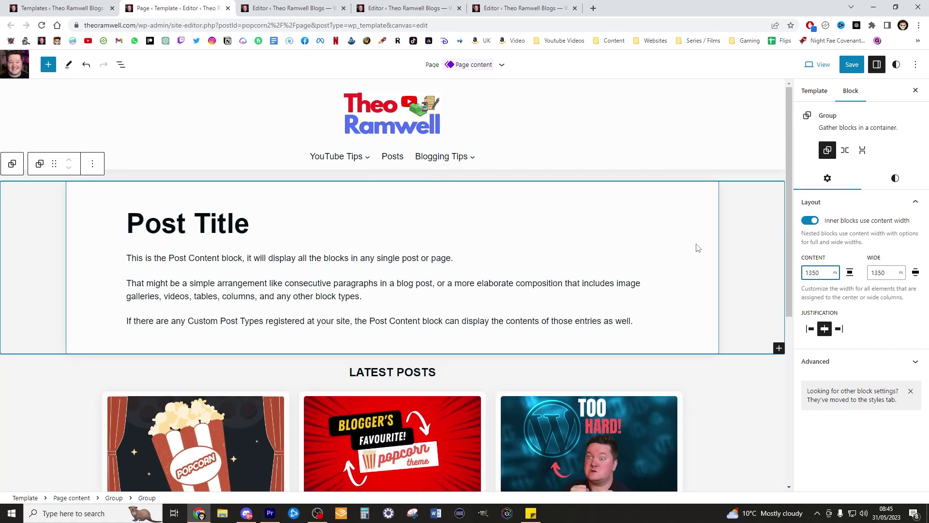
# - Try turning off the content-width setting for inner blocks on the Page template's outer group
pyautogui.click(810, 221)
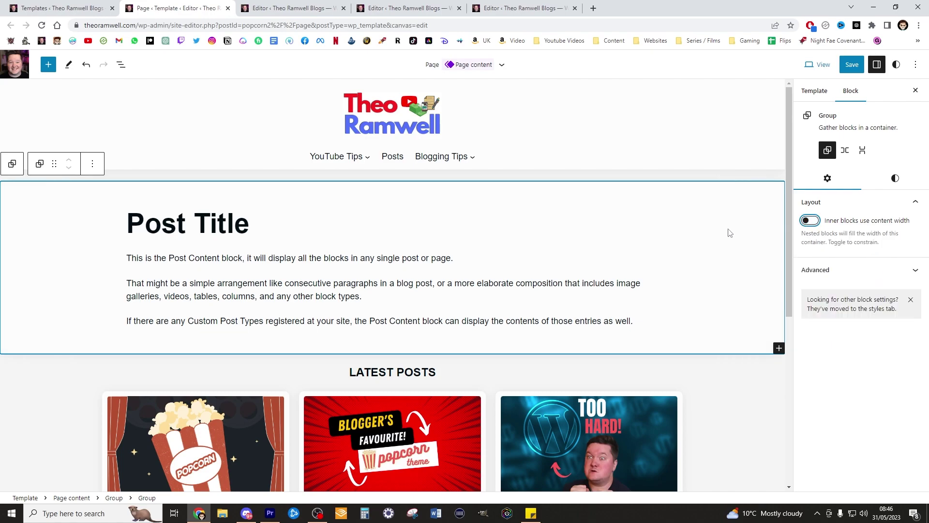
pyautogui.click(721, 273)
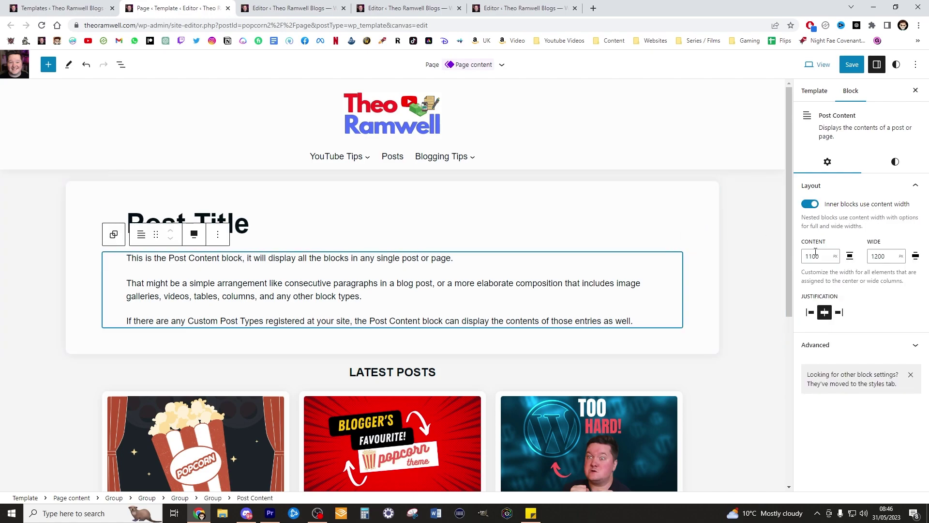
# - Set the Post Content block's content width to 1250 in the Page template
pyautogui.click(810, 204)
pyautogui.click(810, 204)
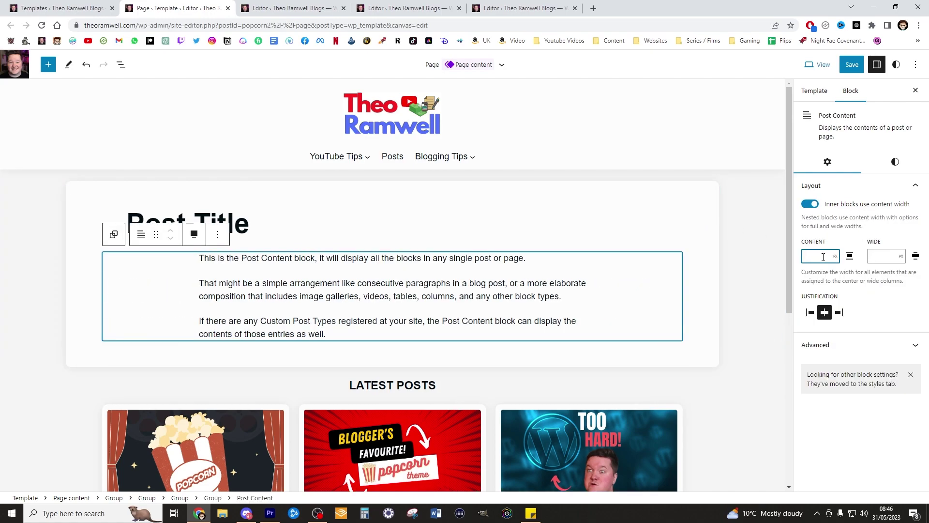
pyautogui.doubleClick(820, 257)
pyautogui.write('1250')
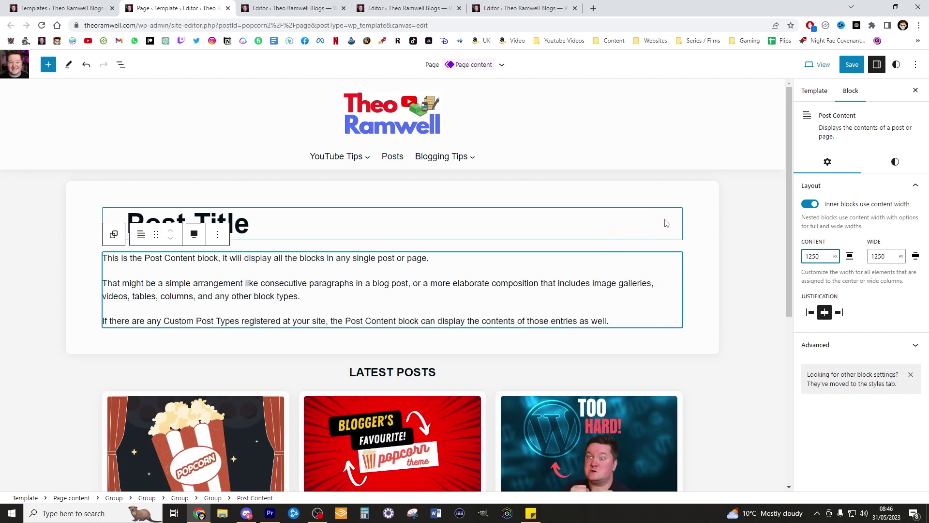
# - Select the group holding the page title and content, and save the Page template
pyautogui.click(659, 223)
pyautogui.click(687, 243)
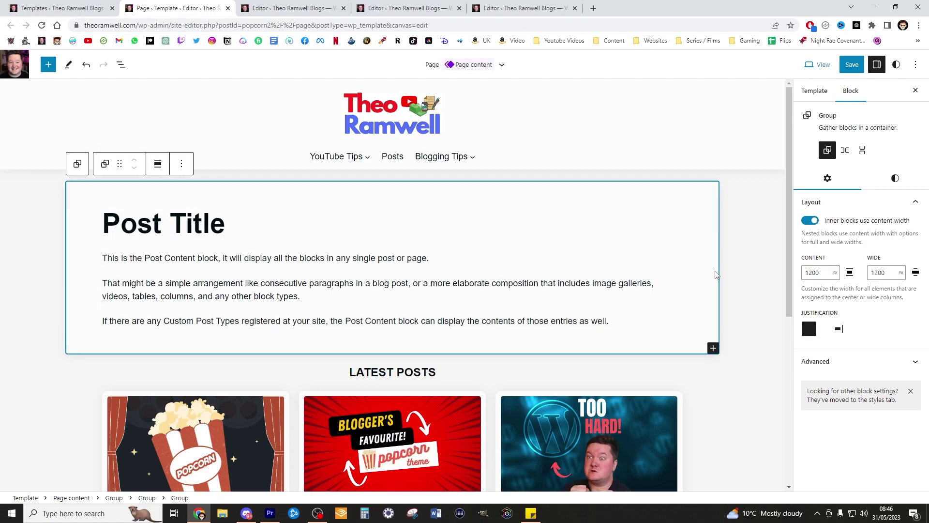
pyautogui.click(852, 64)
pyautogui.click(826, 63)
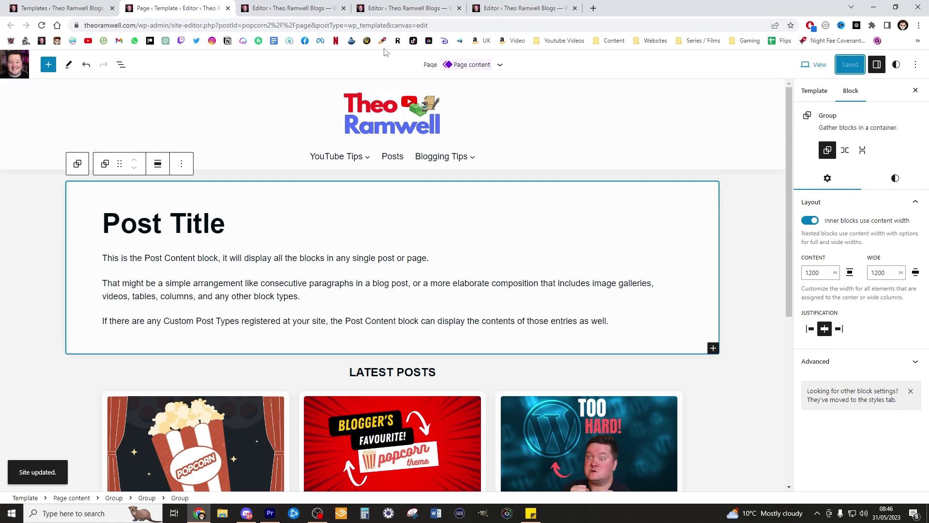
# - Examine the saved Page template's layout and its Latest Posts section
pyautogui.scroll(-4, 587, 202)
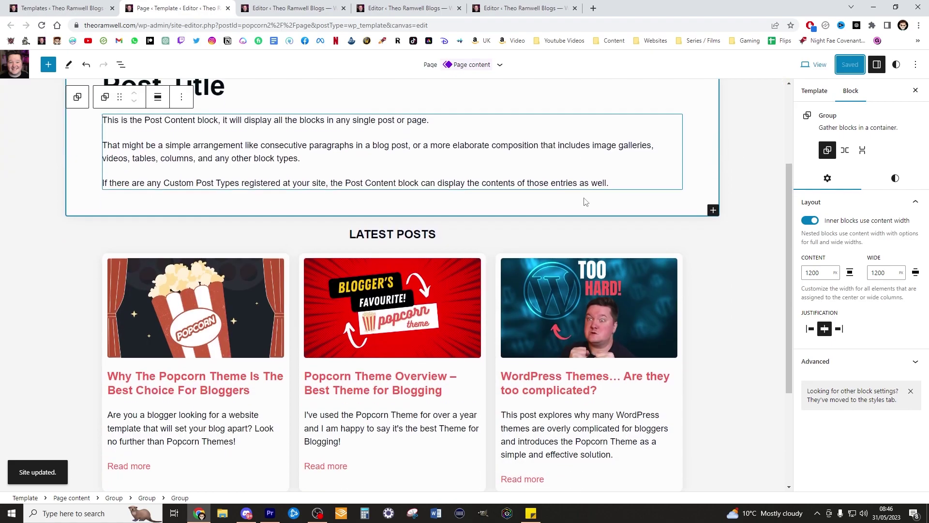
pyautogui.scroll(4, 533, 244)
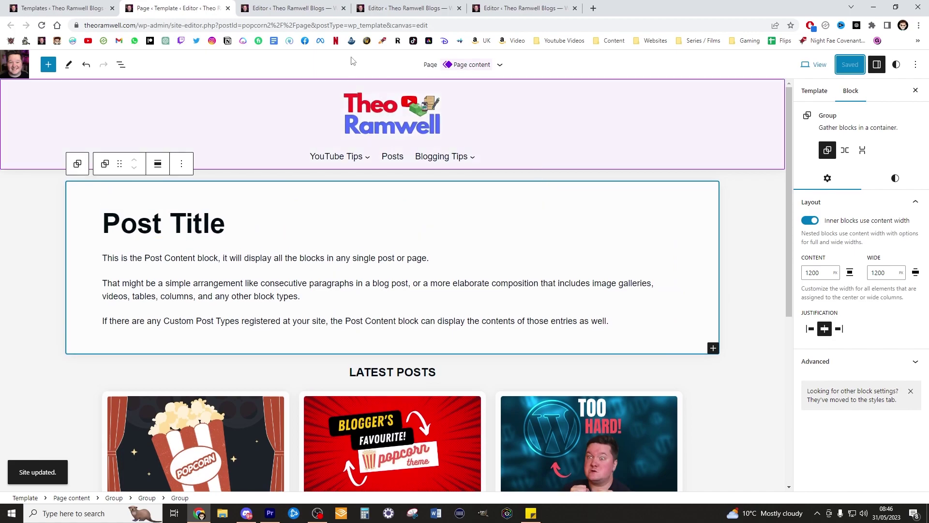
pyautogui.scroll(-2, 734, 389)
pyautogui.click(734, 389)
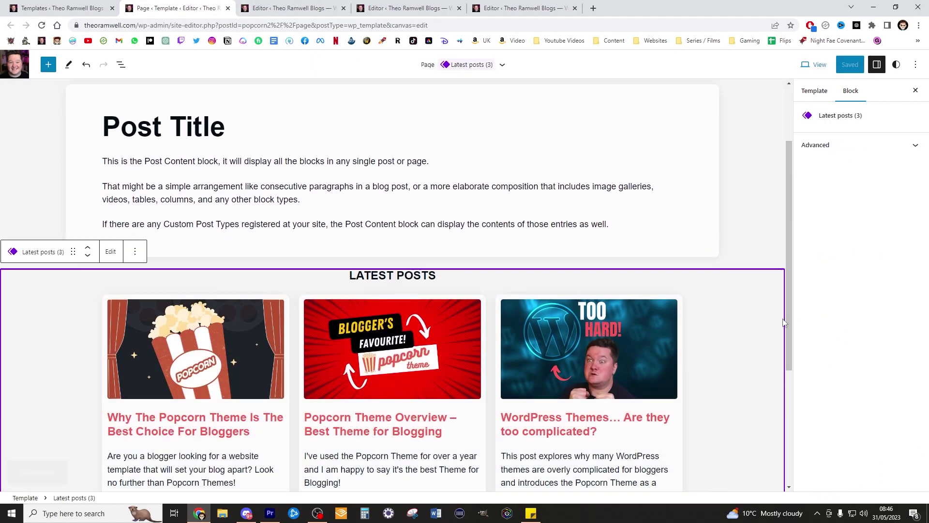
pyautogui.scroll(2, 734, 389)
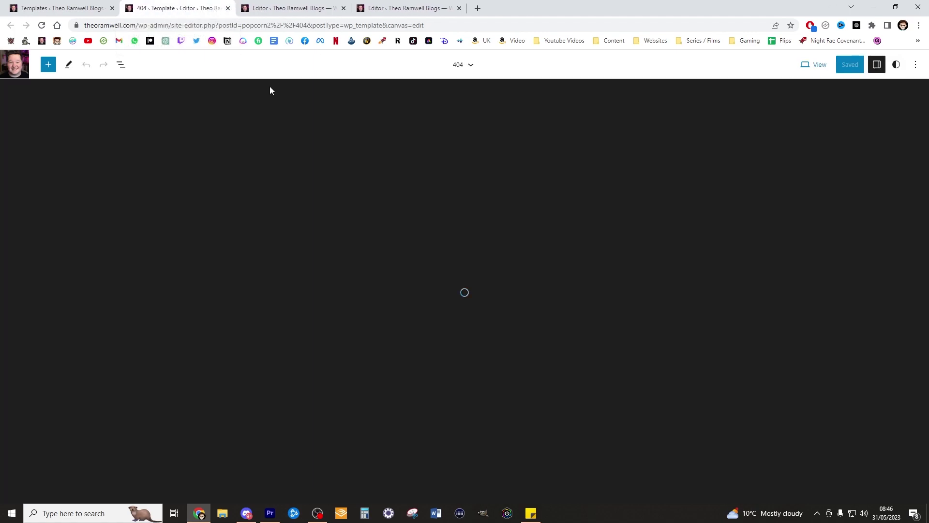
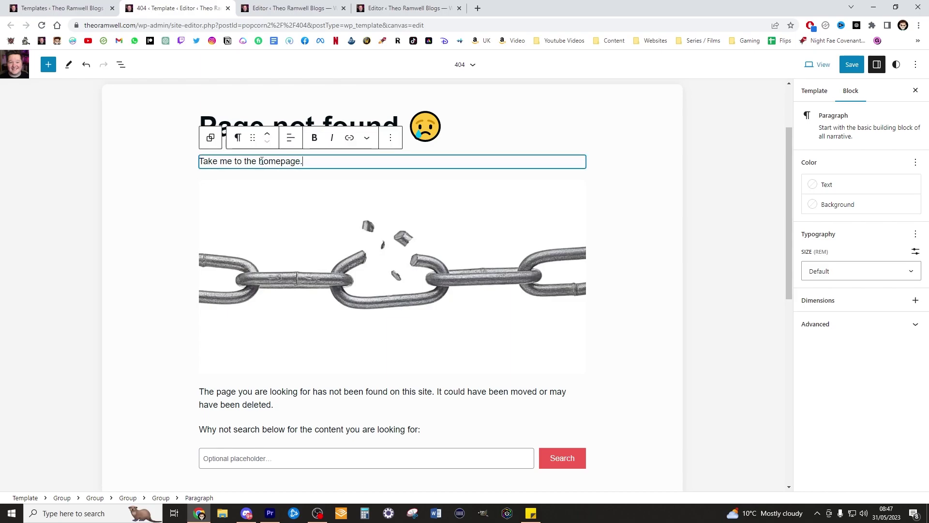
# - Split "homepage" into "home page" in the paragraph under the 404 template's Page not found heading
pyautogui.doubleClick(259, 161)
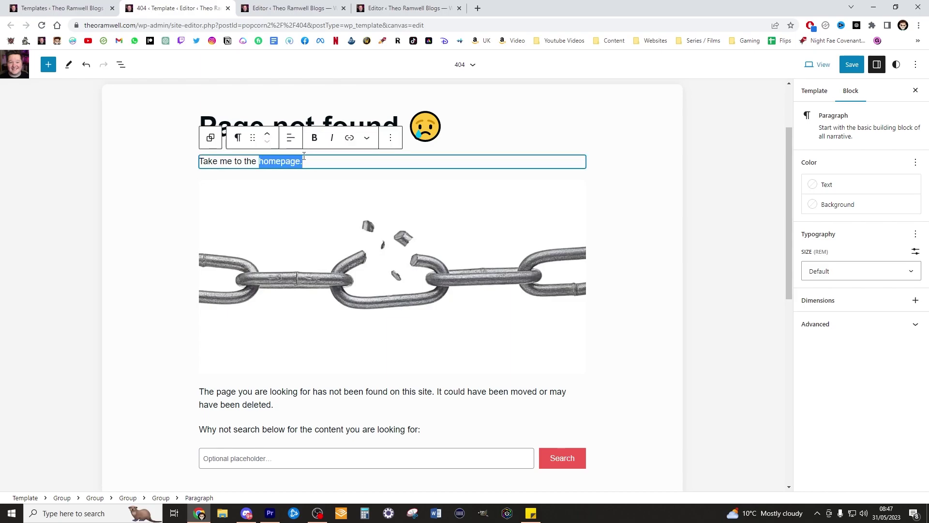
pyautogui.press('Left')
pyautogui.press('Right')
pyautogui.press('Right')
pyautogui.press('Right')
pyautogui.press('Right')
# - Link the words "home page" in the 404 template's paragraph to the copied URL
pyautogui.moveTo(259, 161); pyautogui.dragTo(303, 161)
pyautogui.hotkey('ctrl', 'k')
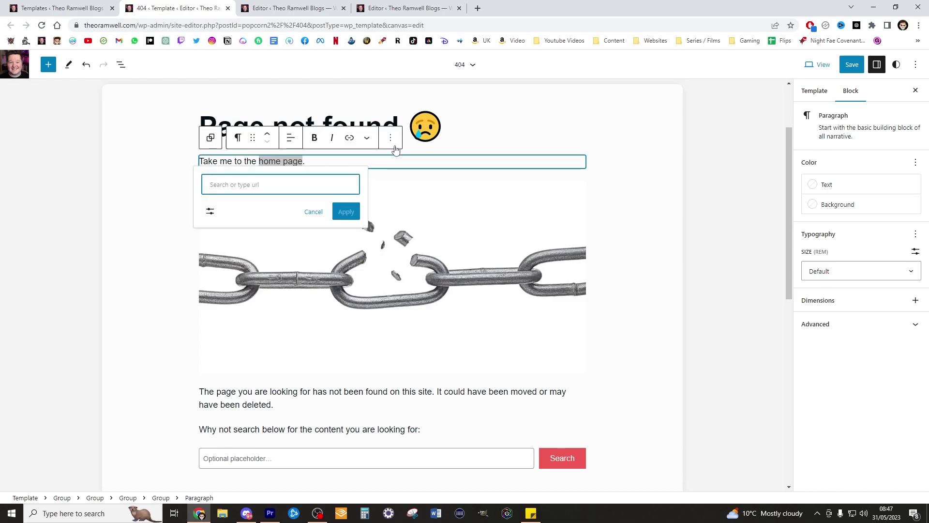
pyautogui.hotkey('ctrl', 'v')
pyautogui.press('Return')
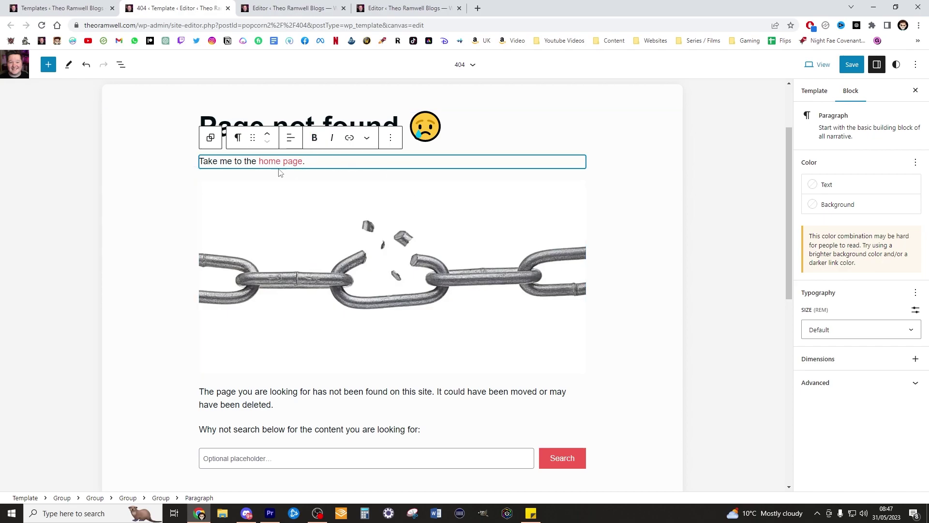
# - Replace the broken-chain image in the 404 template by uploading the photo of the man with raised hands from the 1. Resources folder
pyautogui.click(460, 247)
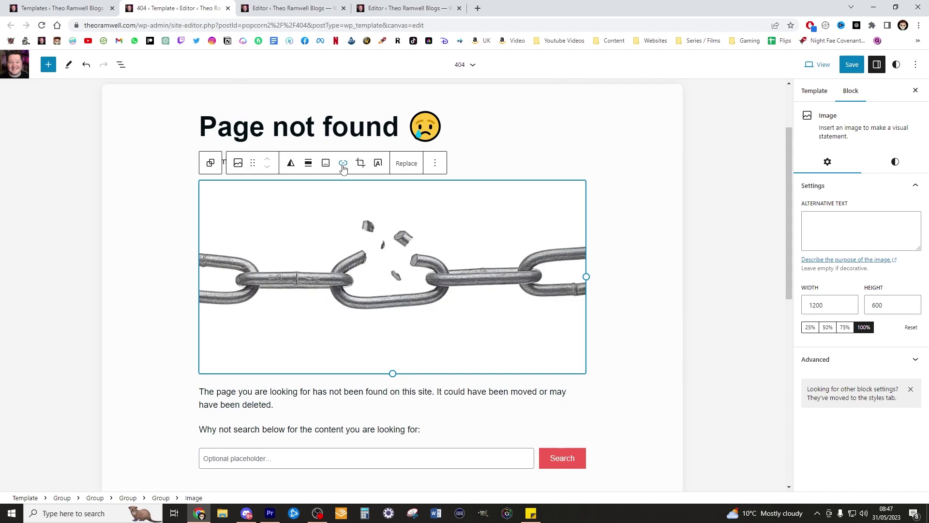
pyautogui.click(406, 164)
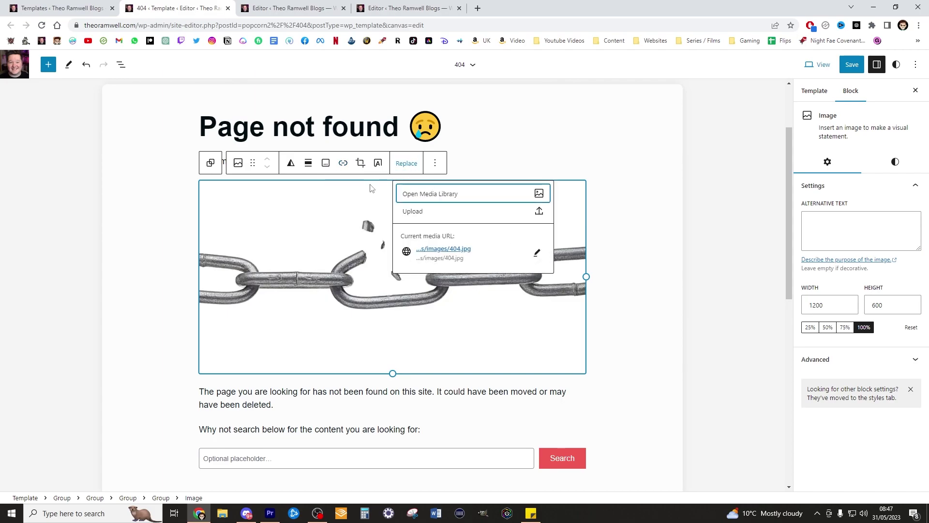
pyautogui.click(439, 211)
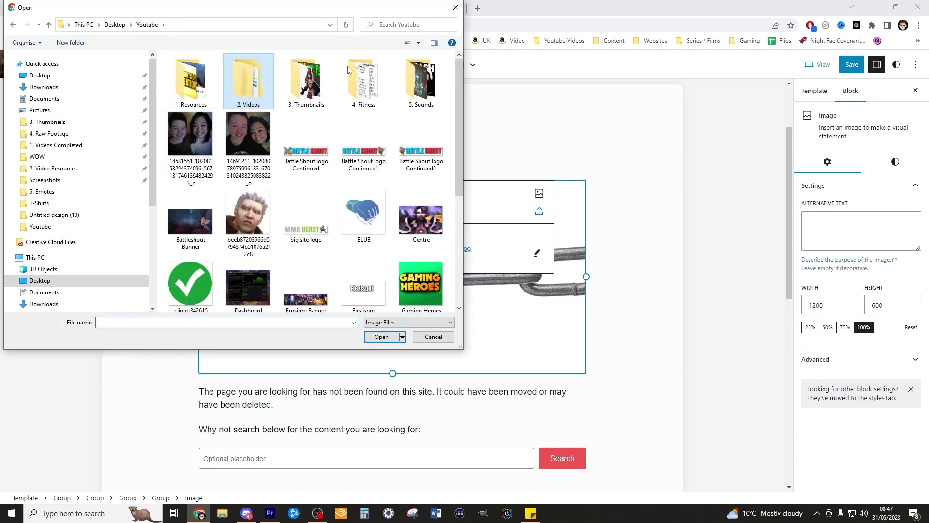
pyautogui.doubleClick(190, 80)
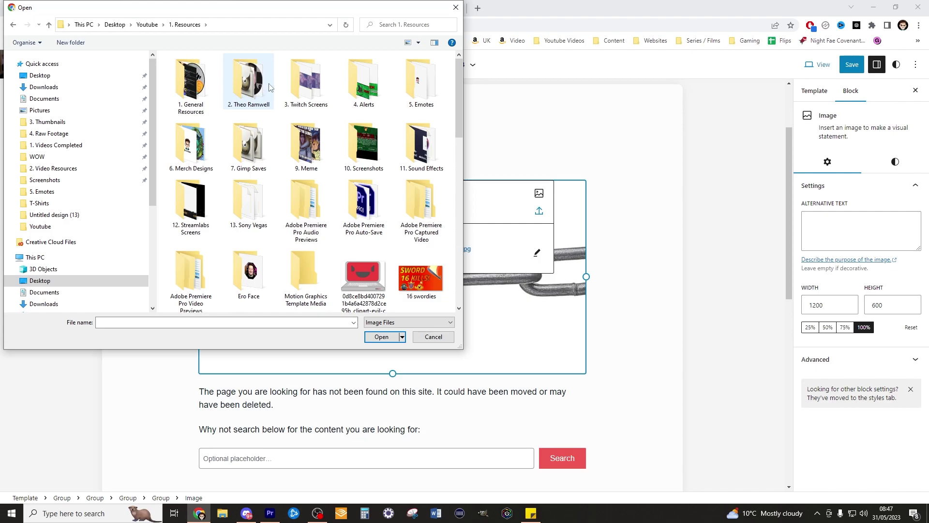
pyautogui.doubleClick(269, 87)
pyautogui.doubleClick(270, 87)
pyautogui.click(614, 213)
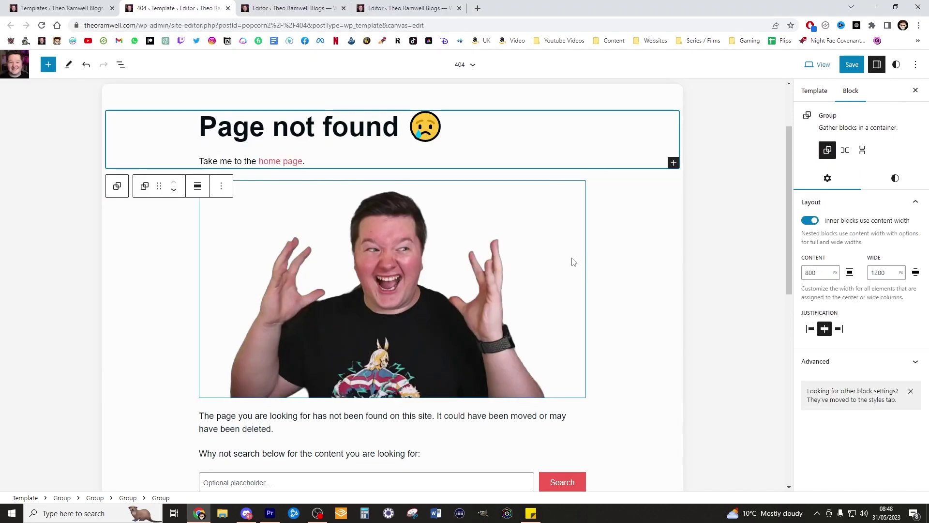
pyautogui.click(505, 251)
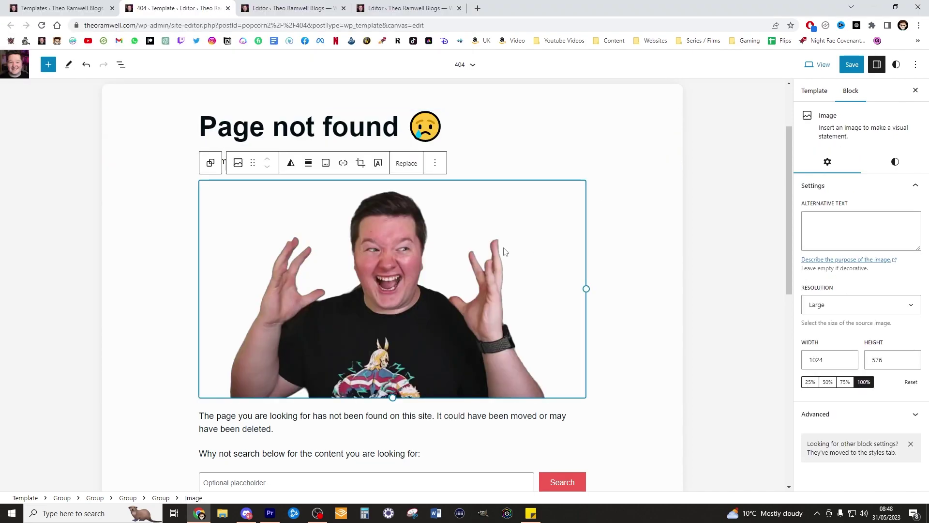
pyautogui.click(342, 162)
pyautogui.write('home')
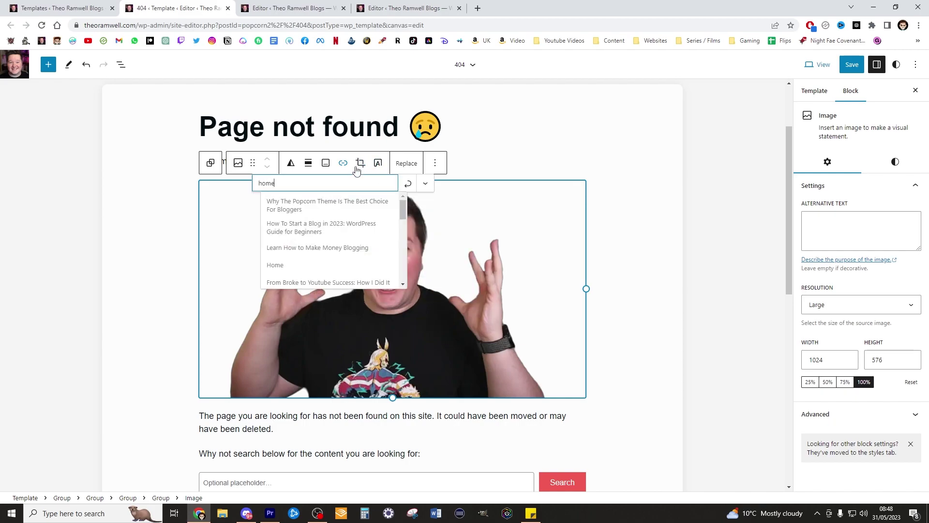
pyautogui.click(307, 265)
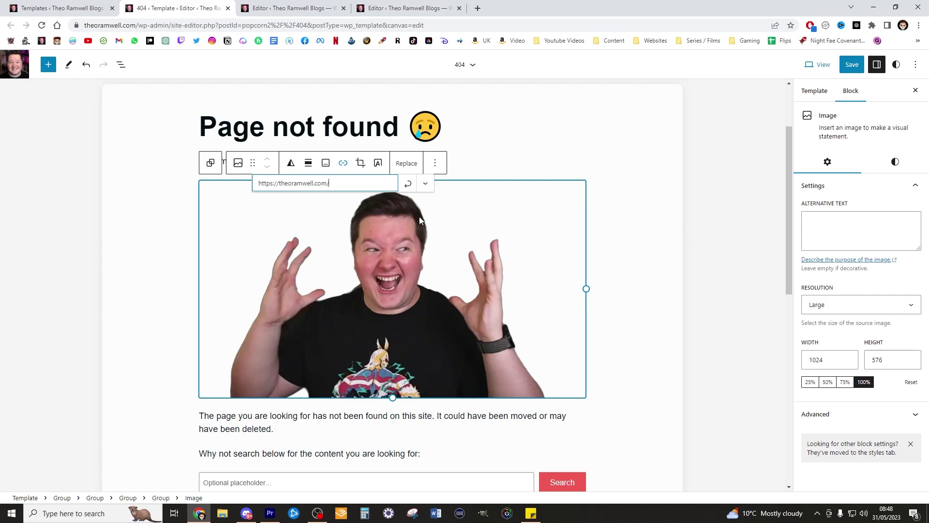
pyautogui.click(409, 184)
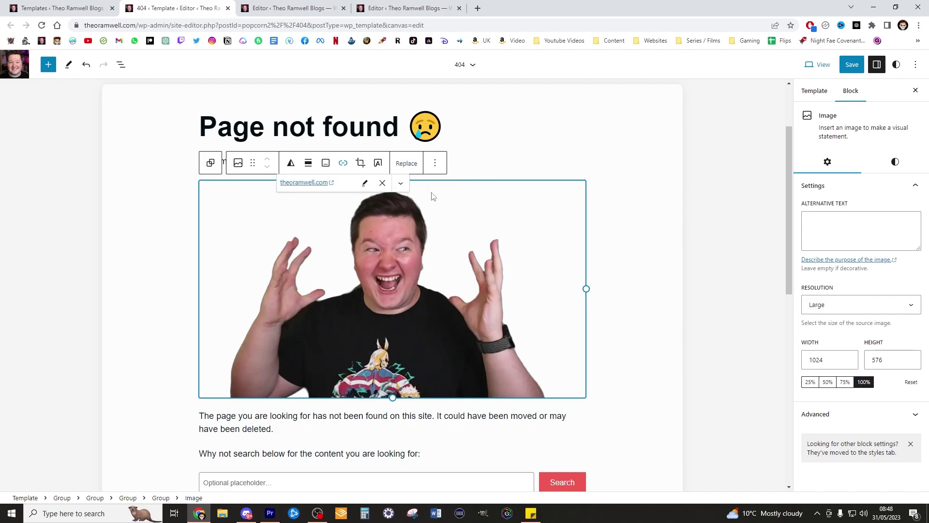
pyautogui.click(658, 218)
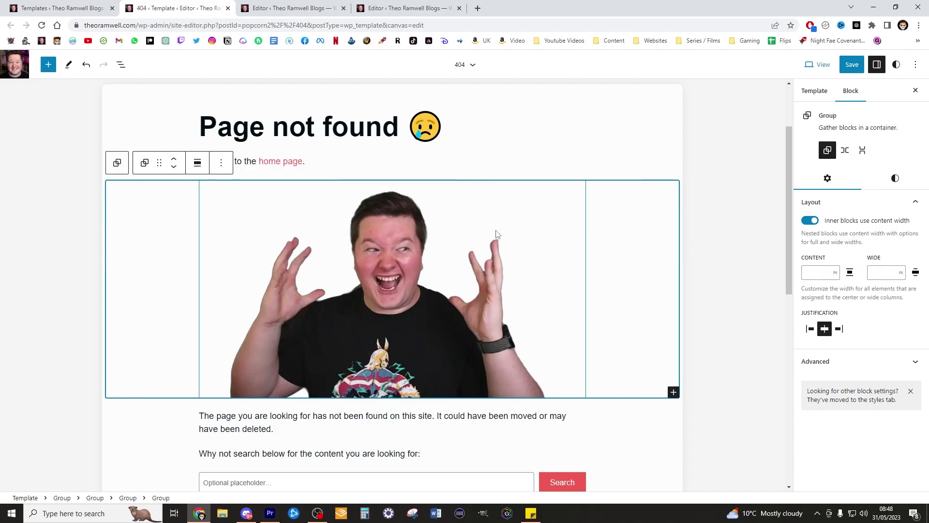
# - Move the search block above the photo, into the heading group beneath the "Take me to the home page." paragraph
pyautogui.scroll(-1, 497, 234)
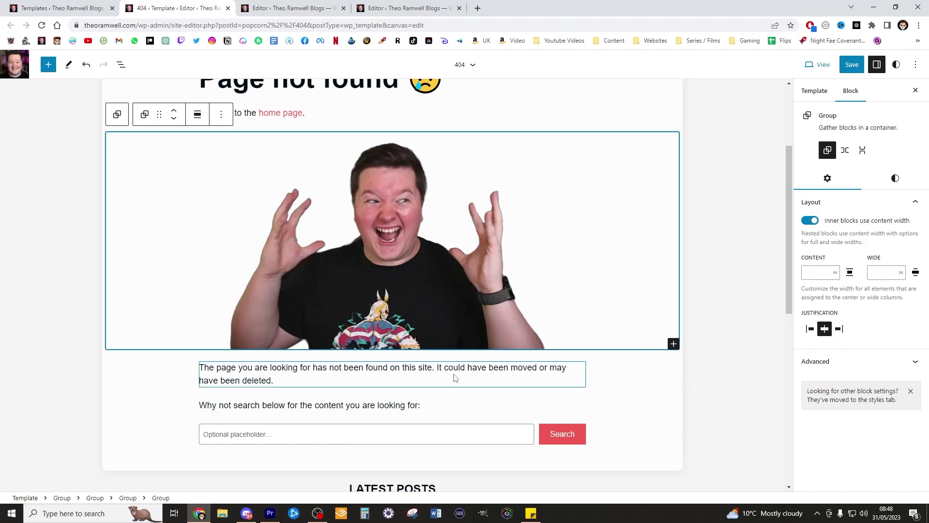
pyautogui.click(298, 426)
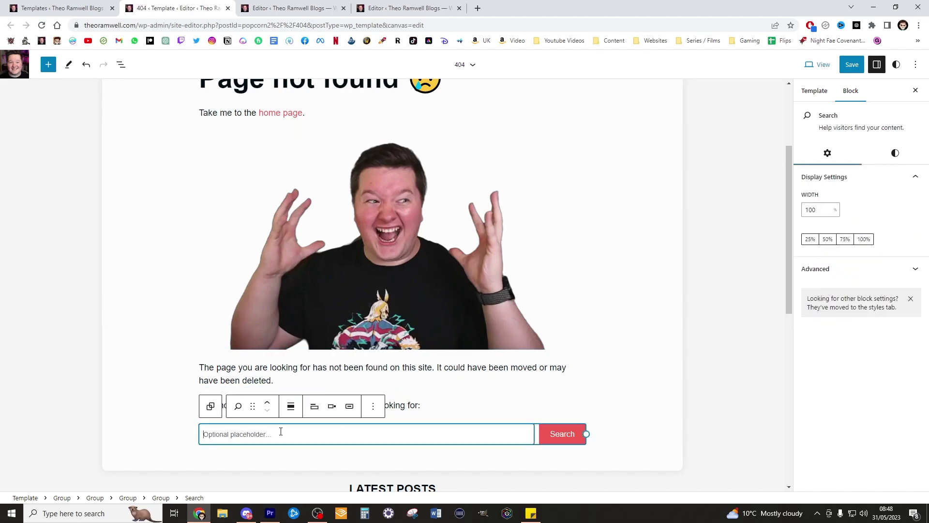
pyautogui.click(268, 406)
pyautogui.click(267, 406)
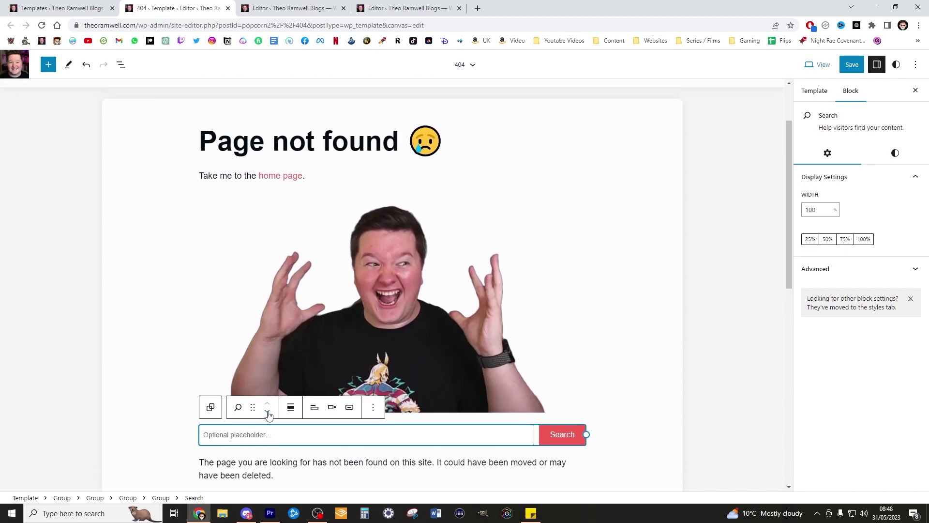
pyautogui.click(268, 406)
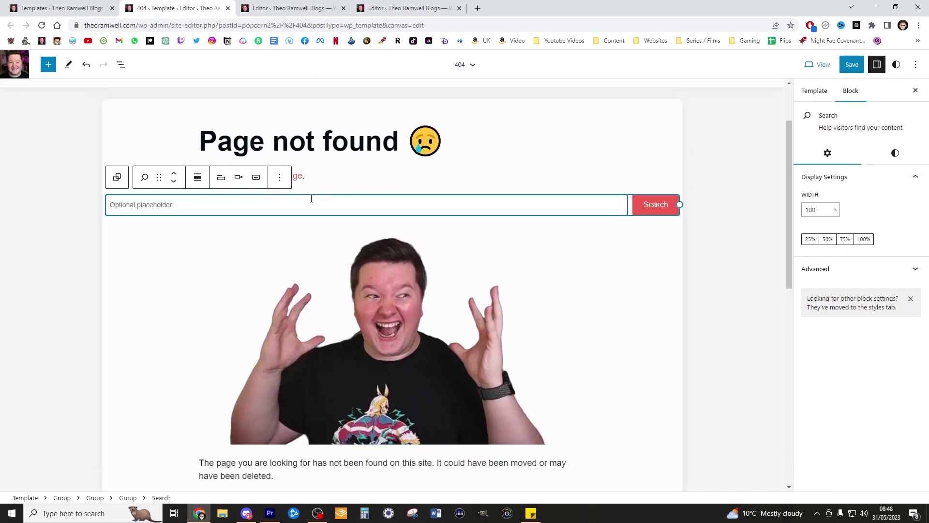
pyautogui.moveTo(160, 178); pyautogui.dragTo(318, 174)
pyautogui.hotkey('ctrl', 'z')
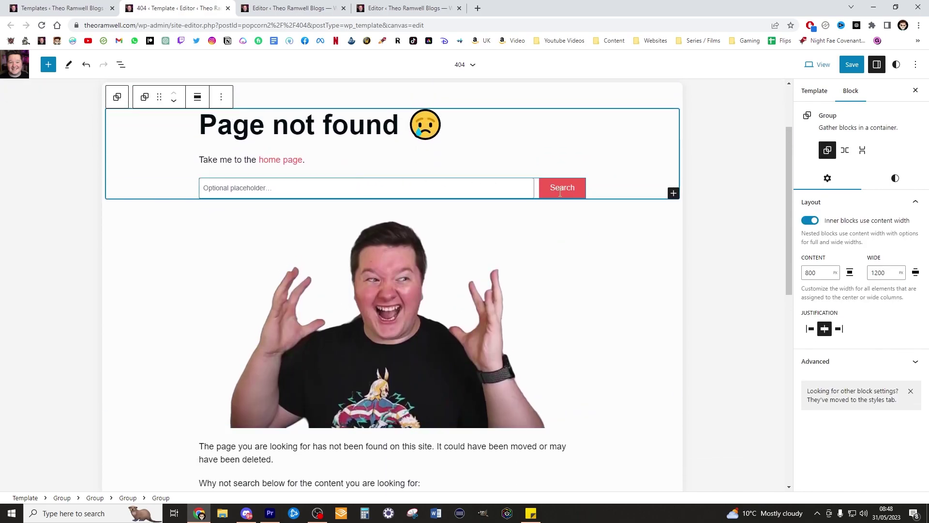
# - Delete the paragraph "Why not search below for the content you are looking for:" below the photo
pyautogui.scroll(-3, 426, 230)
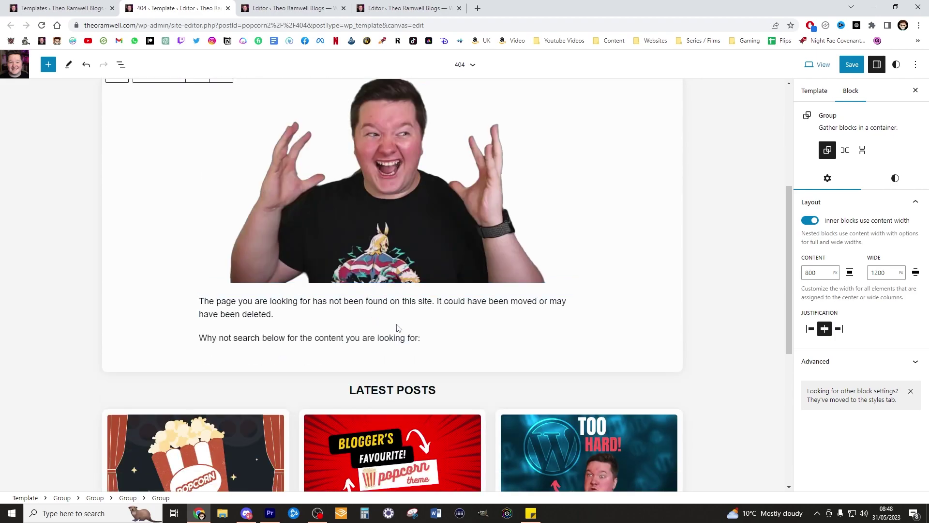
pyautogui.click(448, 338)
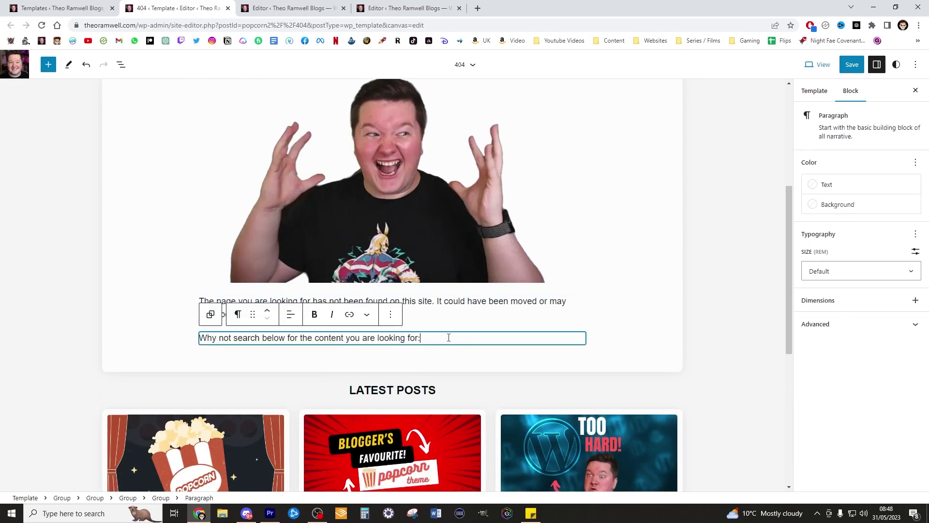
pyautogui.click(390, 314)
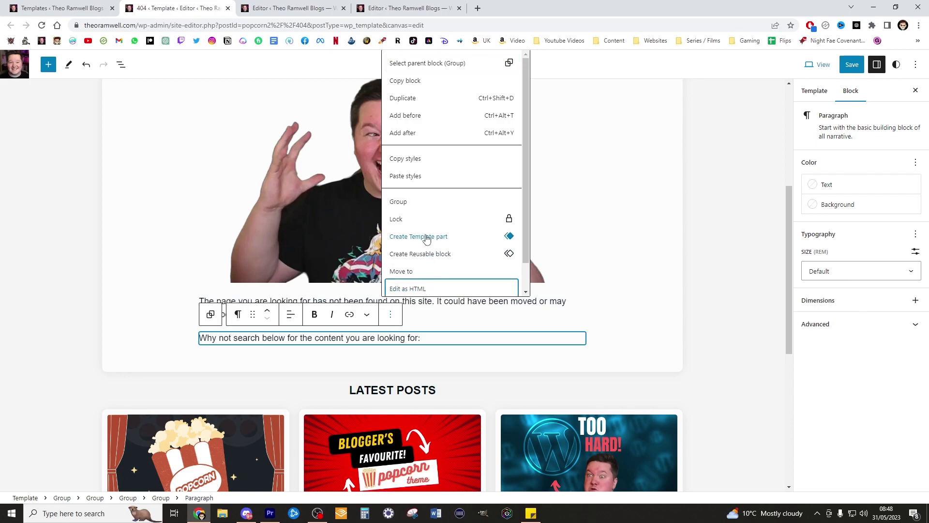
pyautogui.scroll(-1, 507, 202)
pyautogui.click(415, 284)
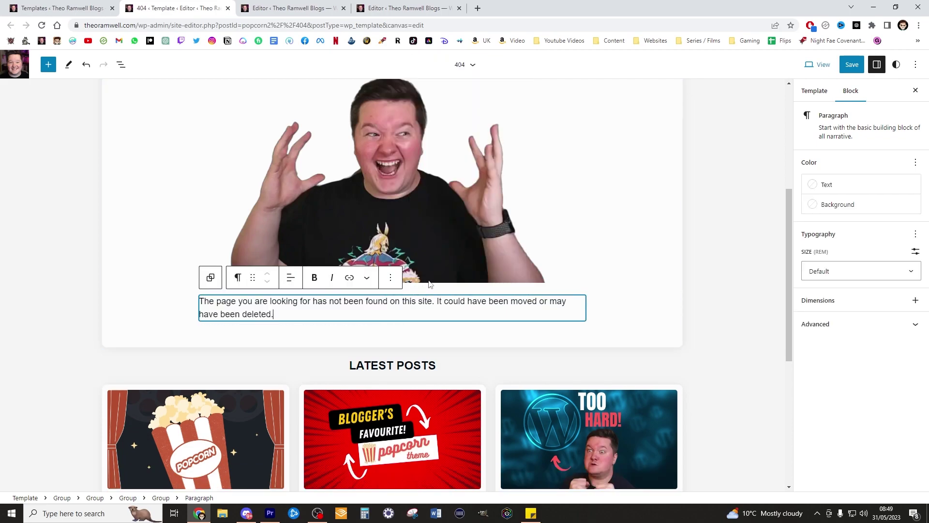
# - Set the search block's placeholder text to "Search for your query:"
pyautogui.scroll(5, 504, 263)
pyautogui.click(332, 286)
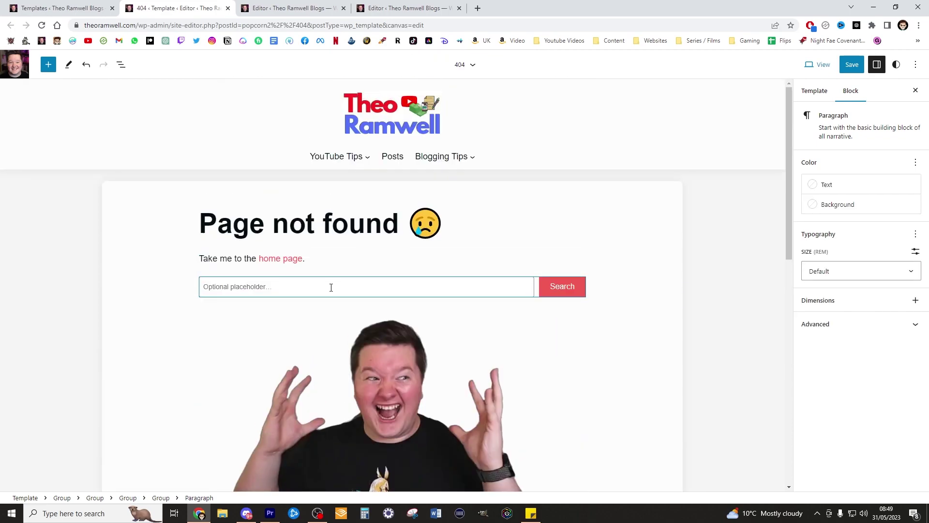
pyautogui.write('Sear')
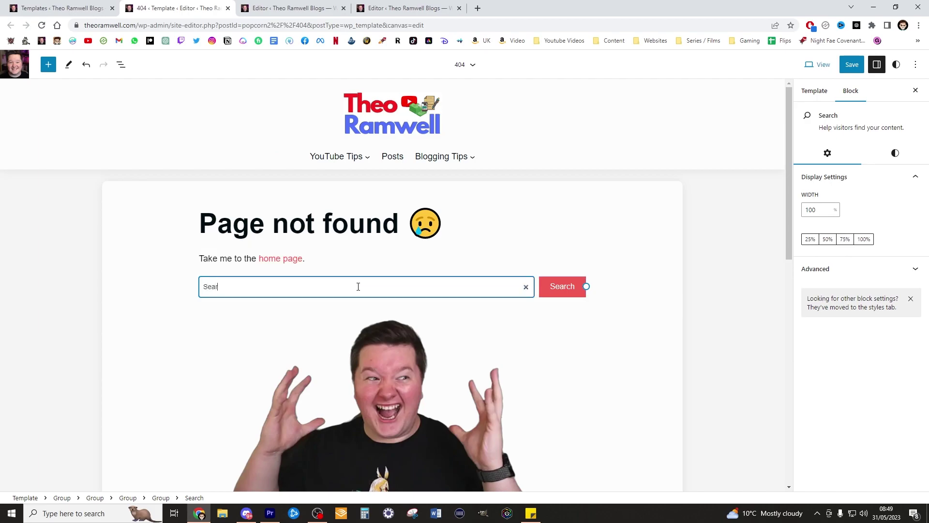
pyautogui.write('ch for your query:')
pyautogui.click(603, 234)
pyautogui.scroll(-1, 562, 335)
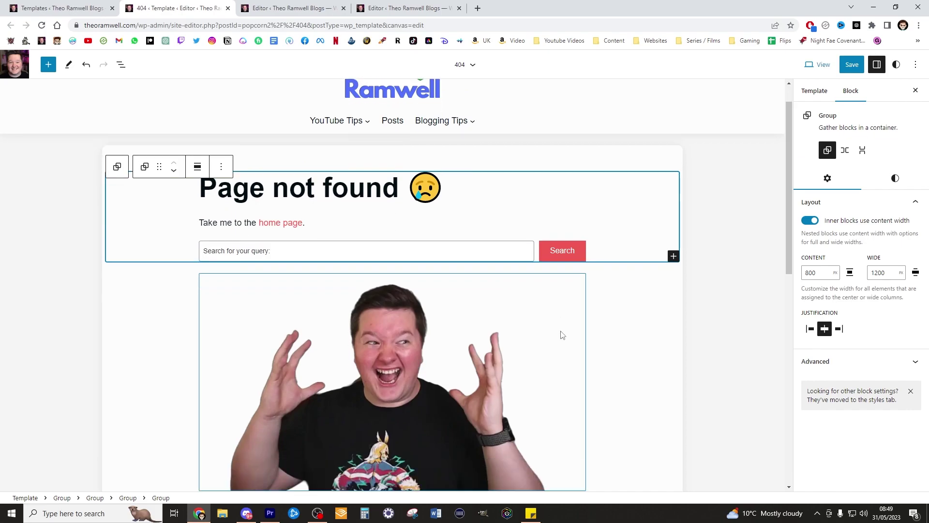
pyautogui.scroll(1, 608, 271)
# - Save the changes to the 404 template and close it to continue with the Index template
pyautogui.click(852, 64)
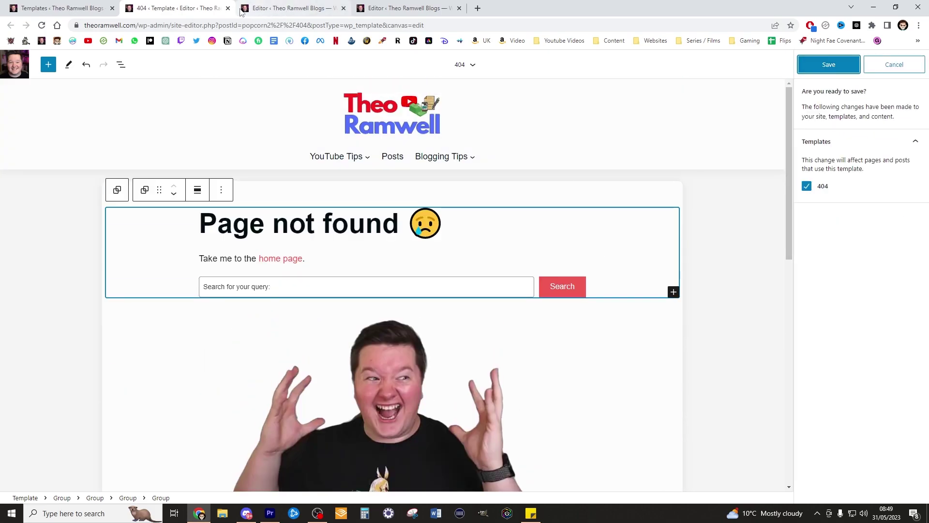
pyautogui.hotkey('ctrl', 's')
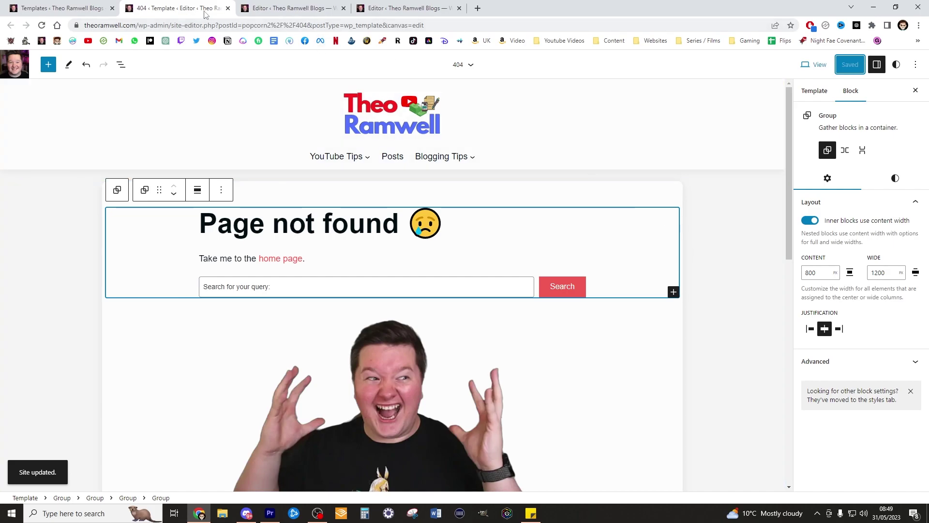
pyautogui.click(228, 8)
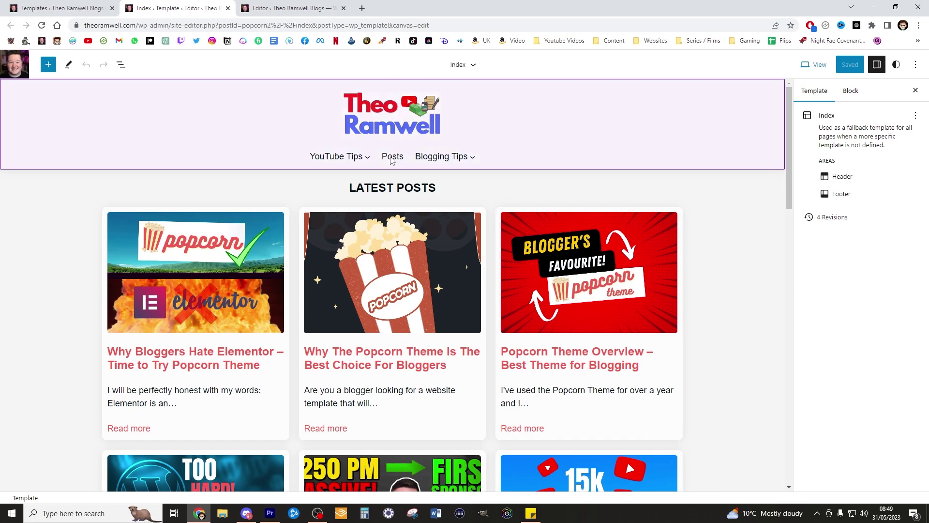
# - Set the content width of the Index template's Latest Posts group to 1350 px
pyautogui.scroll(-12, 392, 161)
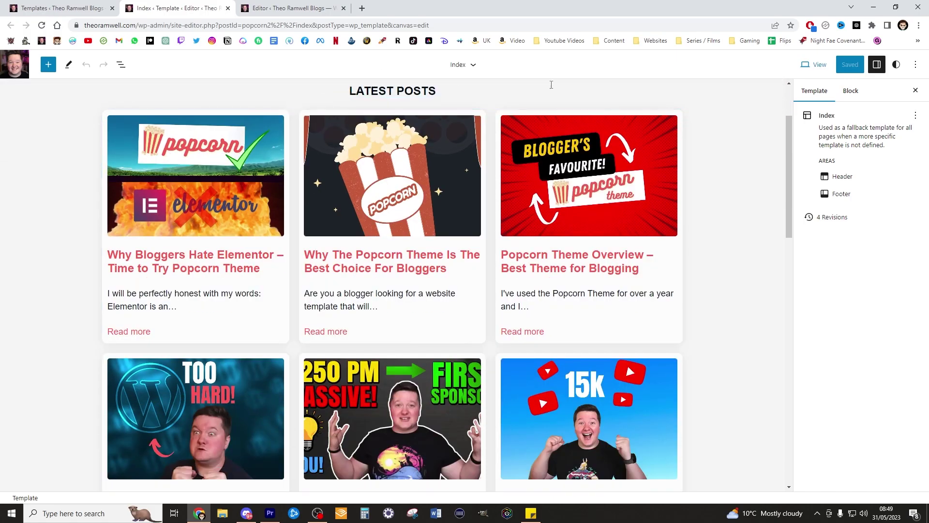
pyautogui.scroll(-6, 658, 213)
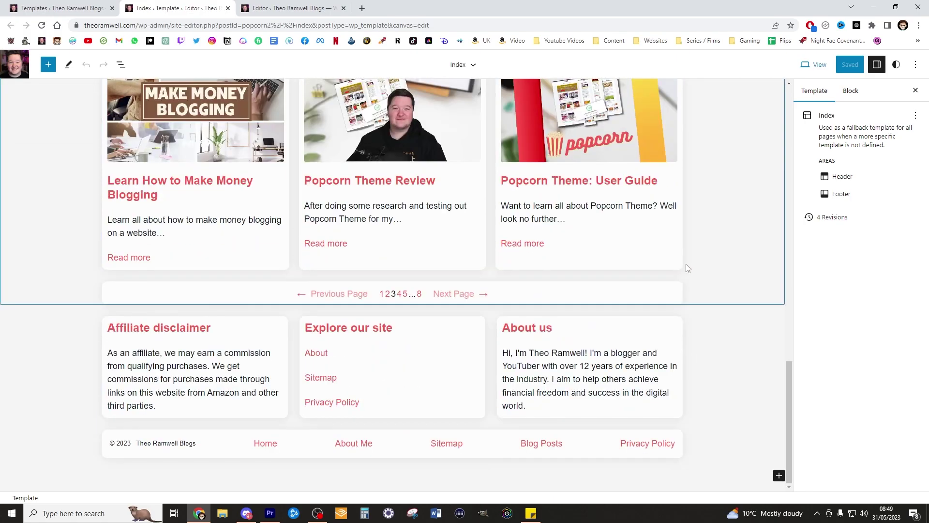
pyautogui.scroll(10, 724, 231)
pyautogui.scroll(8, 728, 230)
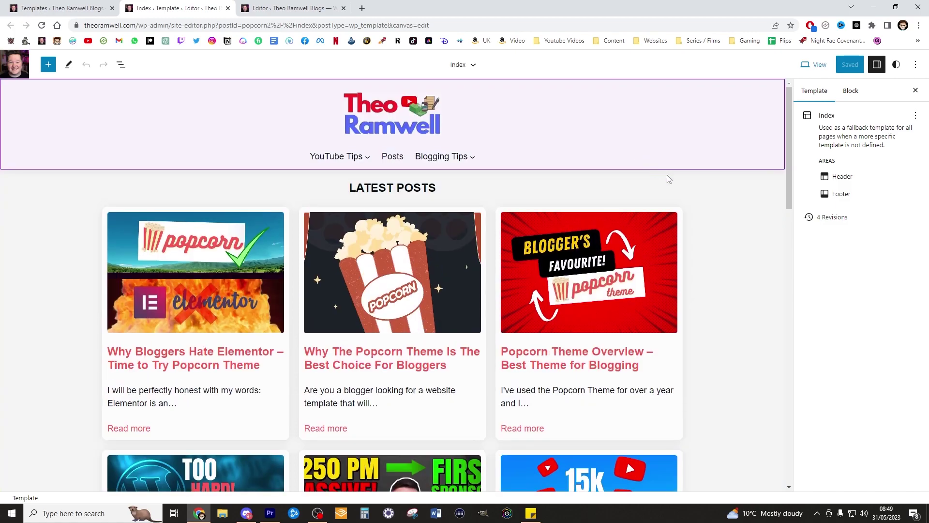
pyautogui.click(656, 214)
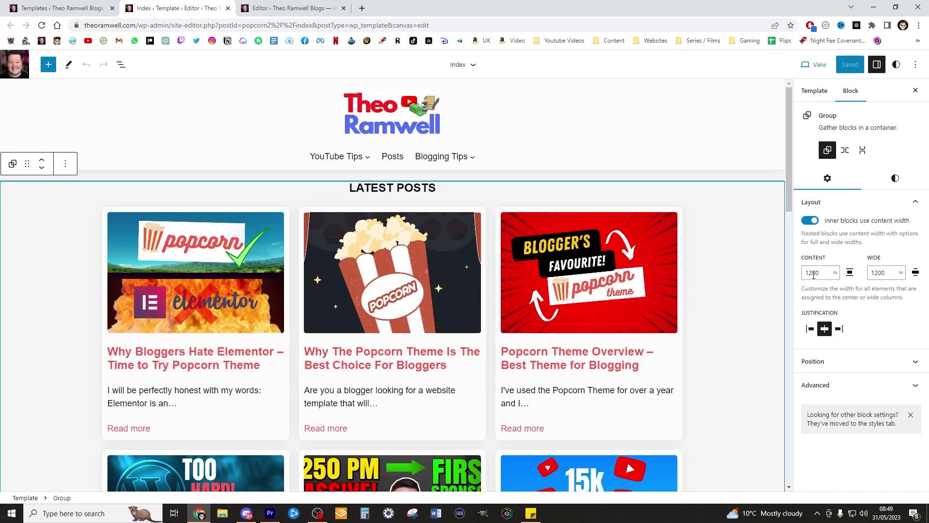
pyautogui.click(814, 275)
pyautogui.write('350')
# - Clear the fixed height of the post featured images in the Index template's post grid, keeping the Original aspect ratio
pyautogui.click(620, 242)
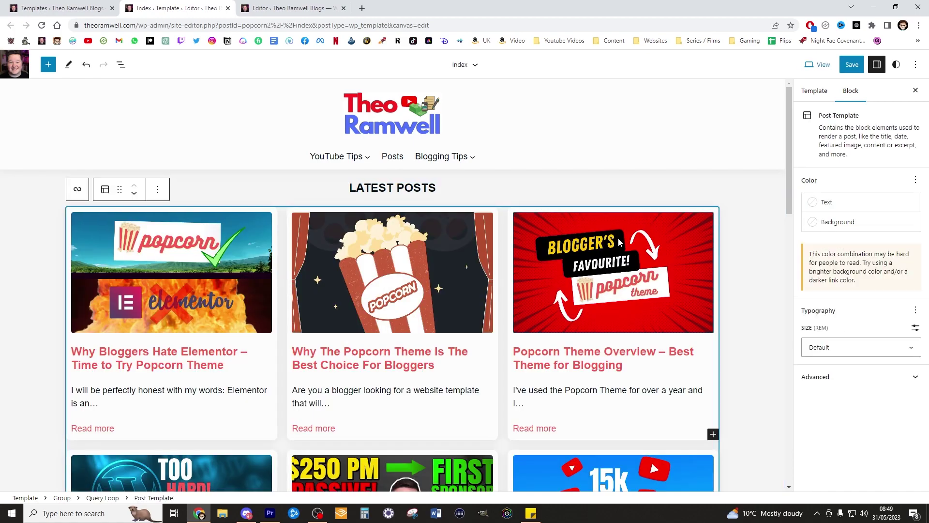
pyautogui.click(620, 242)
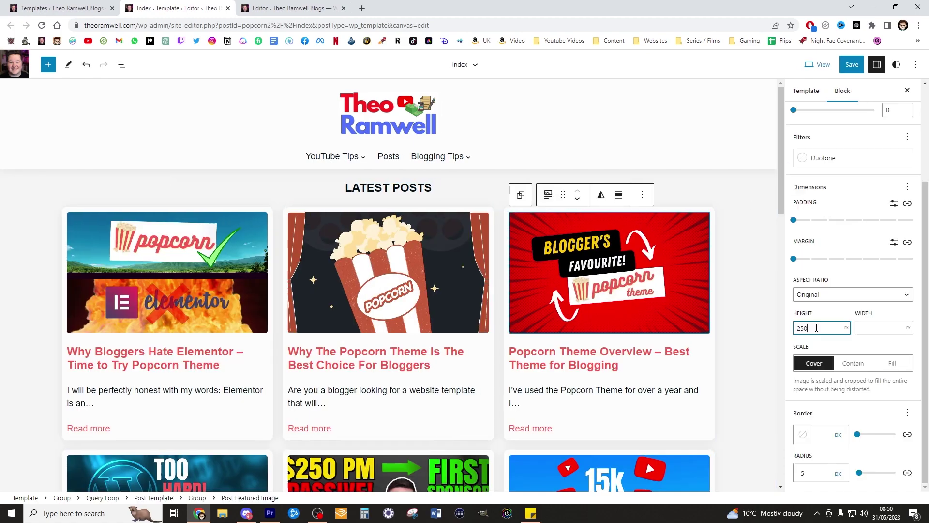
pyautogui.moveTo(813, 328); pyautogui.dragTo(788, 317)
pyautogui.press('BackSpace')
pyautogui.hotkey('shift', 'Tab')
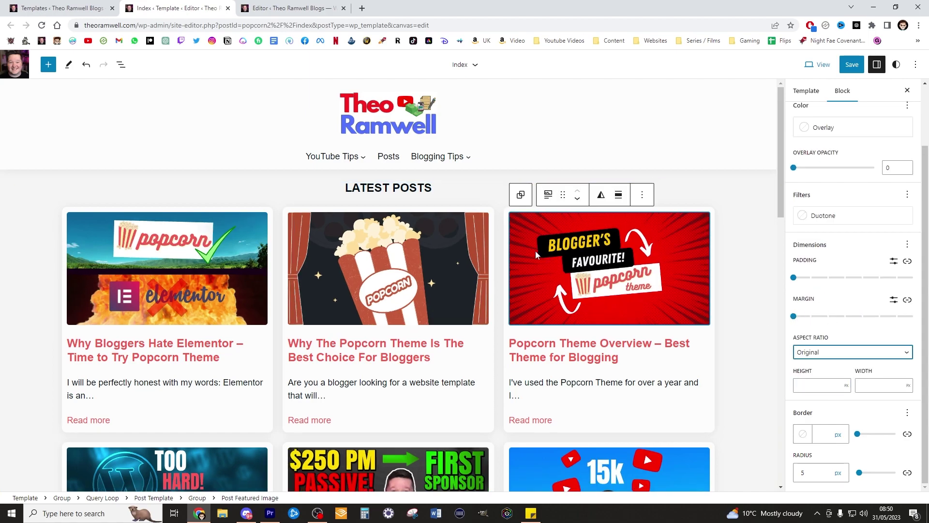
pyautogui.scroll(-3, 604, 229)
pyautogui.scroll(2, 604, 228)
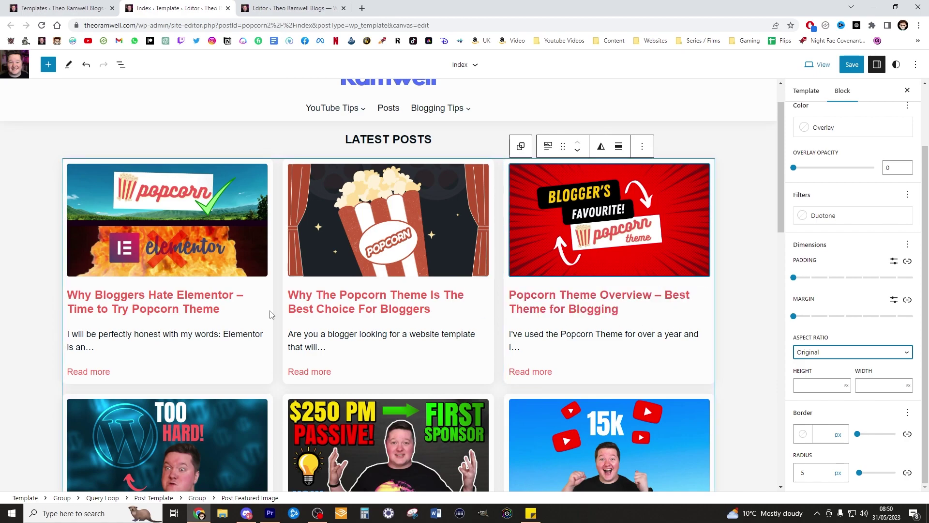
# - Set the maximum number of words in the post excerpts to 25
pyautogui.click(247, 336)
pyautogui.click(246, 337)
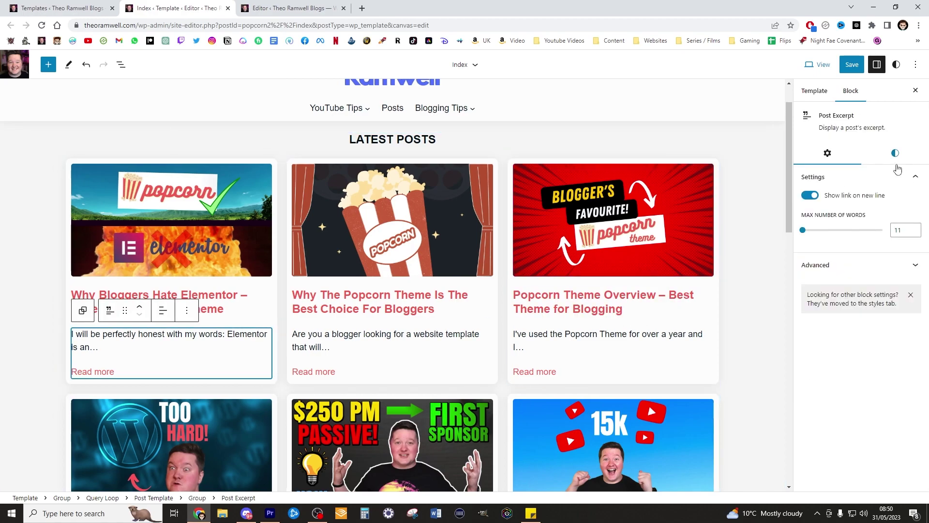
pyautogui.moveTo(806, 235); pyautogui.dragTo(815, 233)
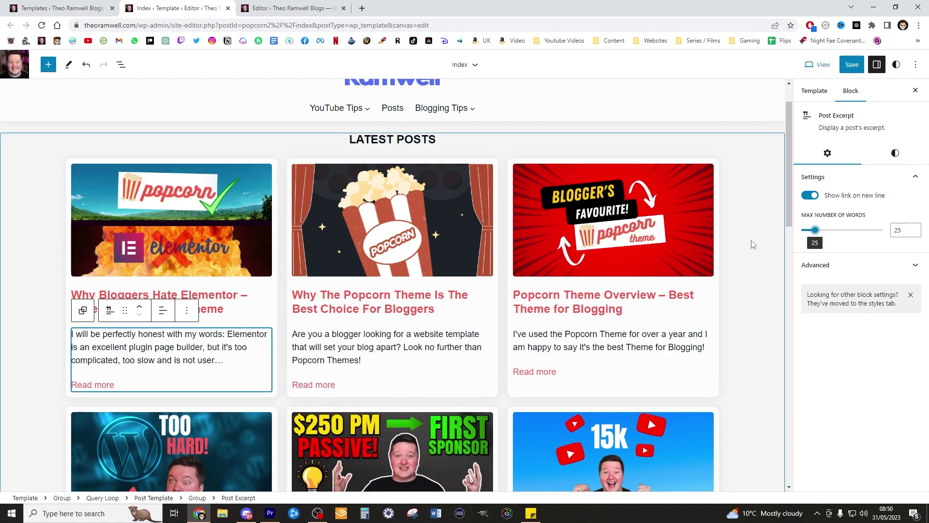
pyautogui.scroll(-4, 690, 243)
pyautogui.scroll(4, 690, 243)
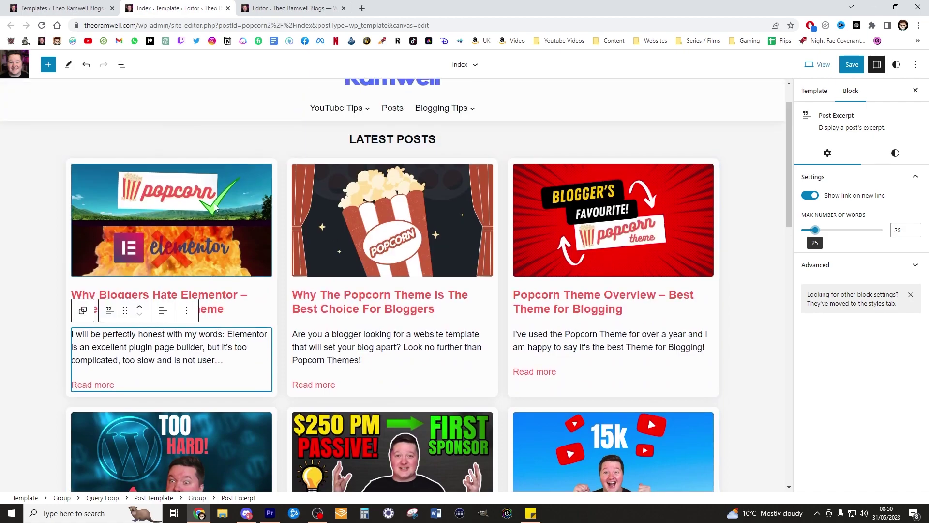
# - Try a border around the post cards in the Index template's grid, using the Primary and Tertiary theme colours
pyautogui.click(634, 158)
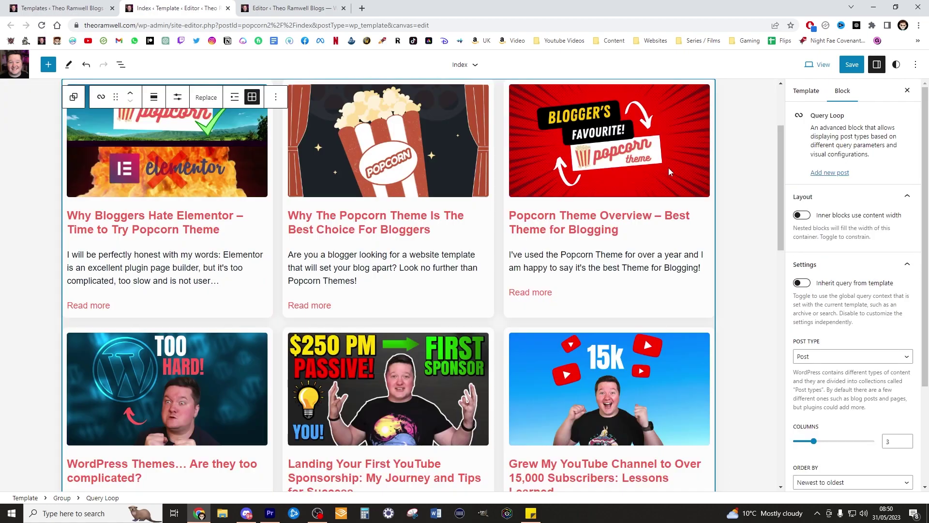
pyautogui.scroll(3, 668, 167)
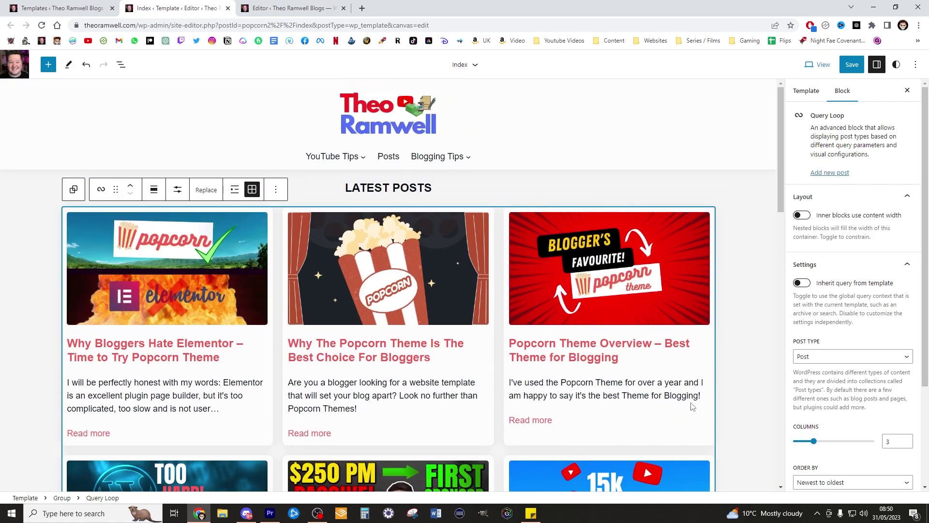
pyautogui.click(711, 437)
pyautogui.click(703, 425)
pyautogui.click(670, 443)
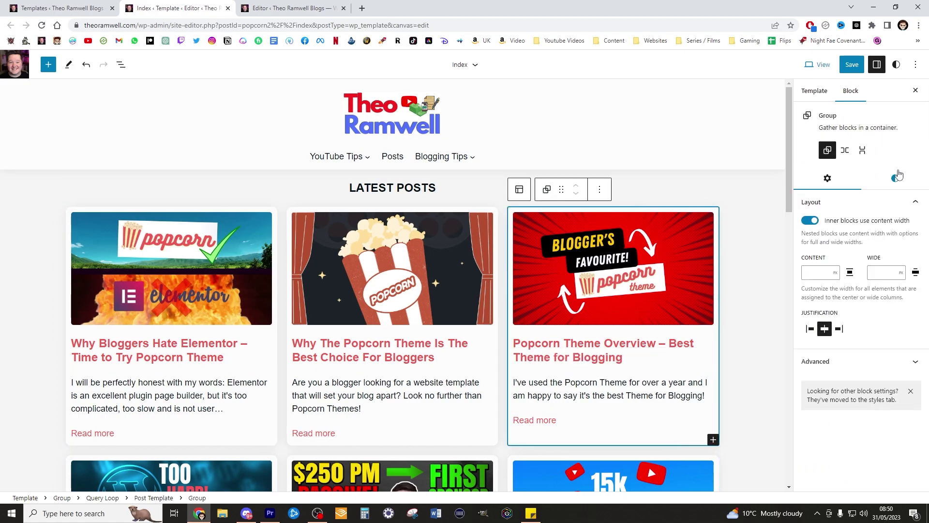
pyautogui.click(896, 175)
pyautogui.scroll(-3, 877, 330)
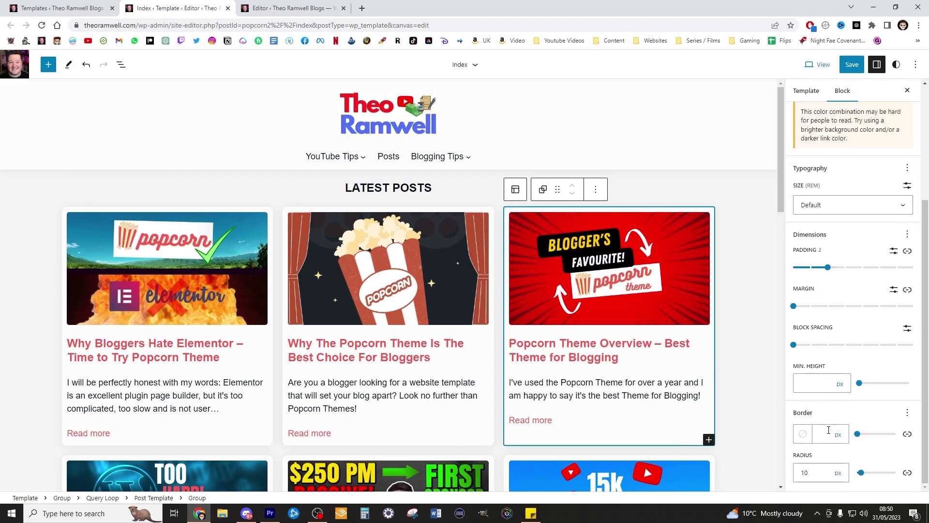
pyautogui.click(812, 432)
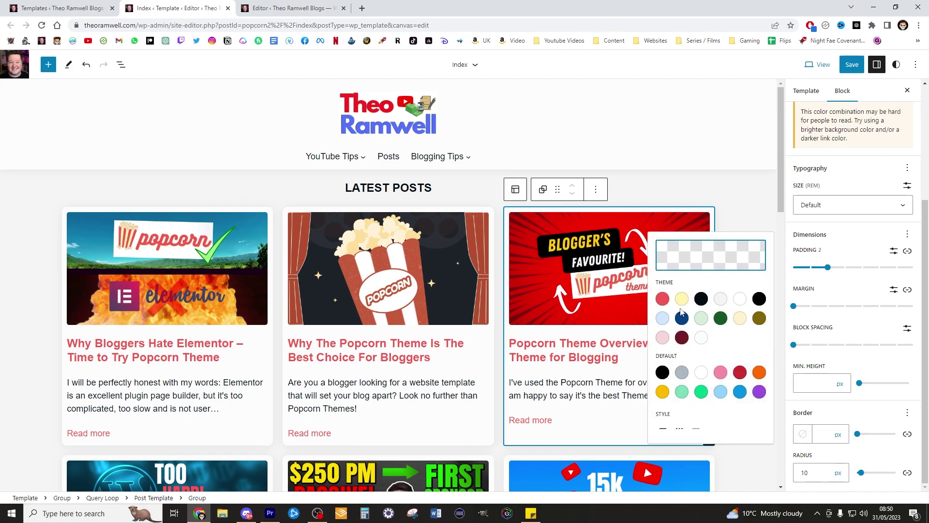
pyautogui.click(662, 298)
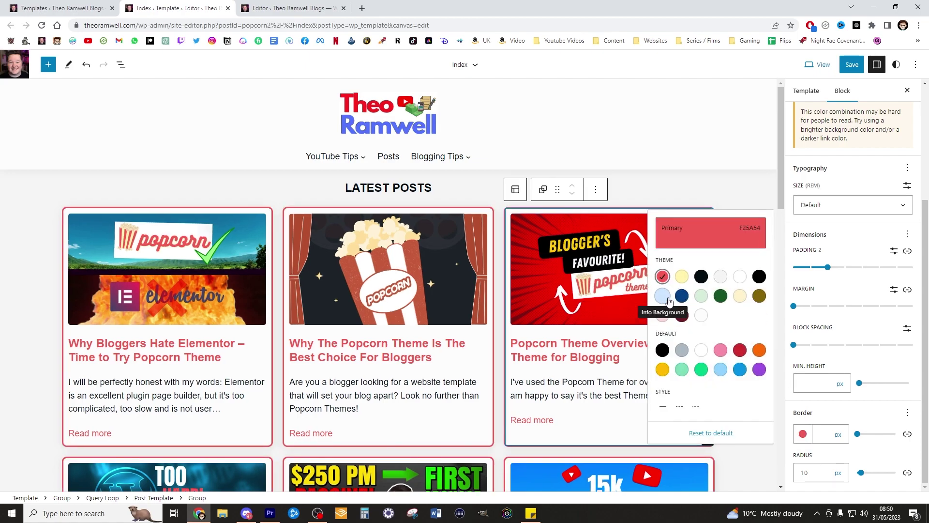
pyautogui.click(702, 277)
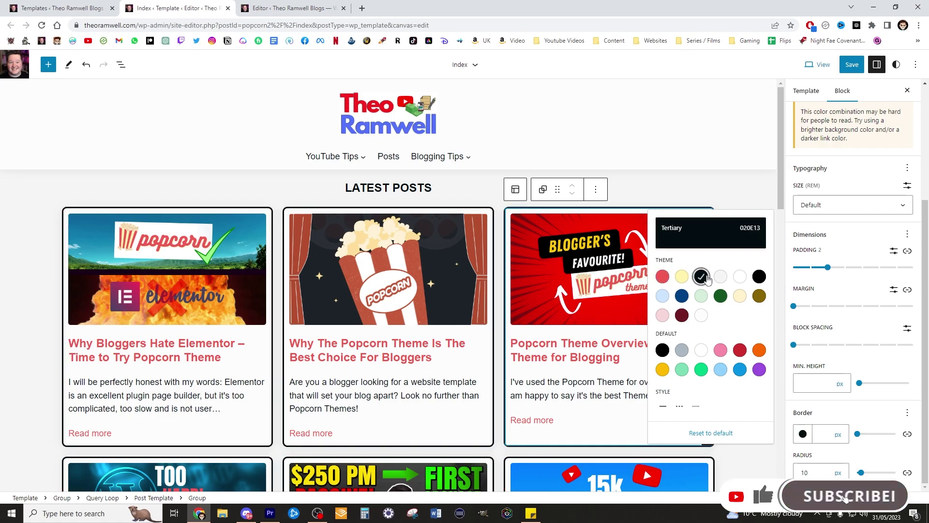
pyautogui.click(802, 434)
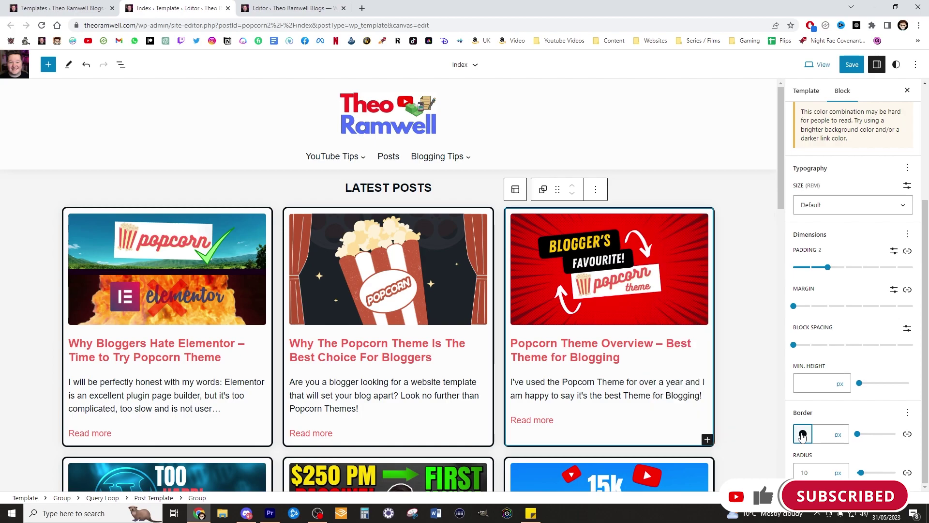
pyautogui.click(769, 344)
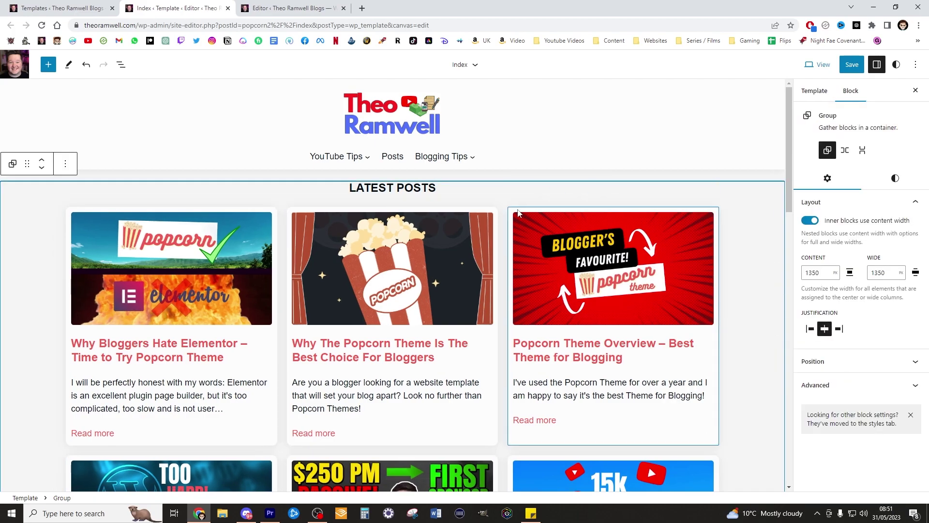
# - Set the Index template's Query Loop to 18 items per page and save the template
pyautogui.scroll(-18, 477, 159)
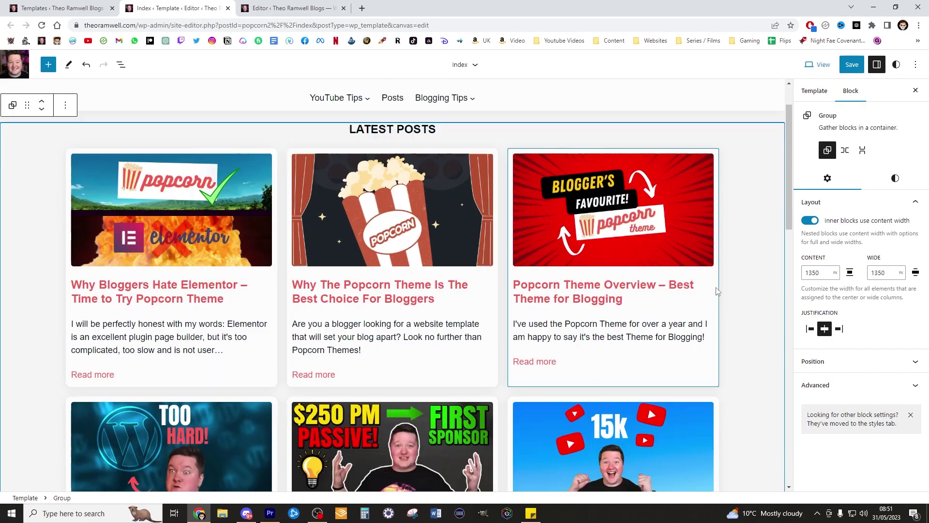
pyautogui.scroll(18, 543, 275)
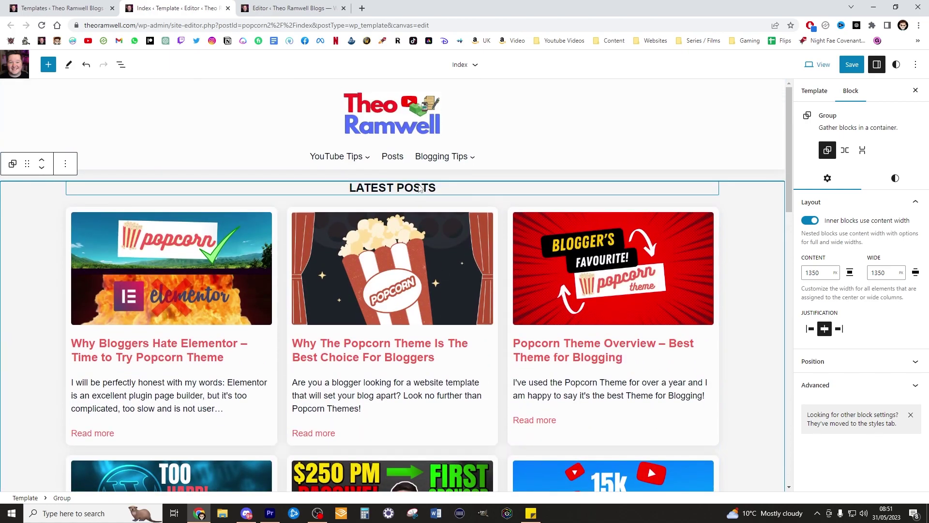
pyautogui.click(444, 214)
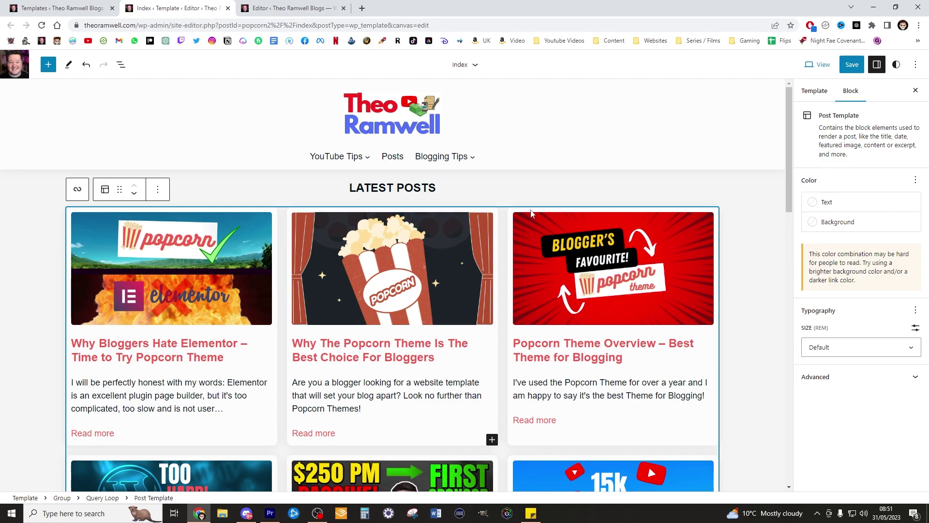
pyautogui.click(78, 190)
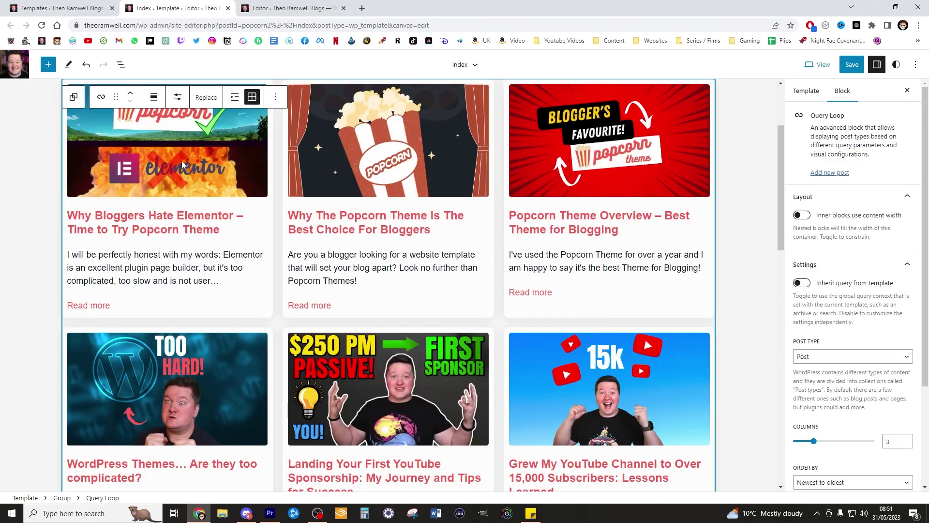
pyautogui.click(179, 96)
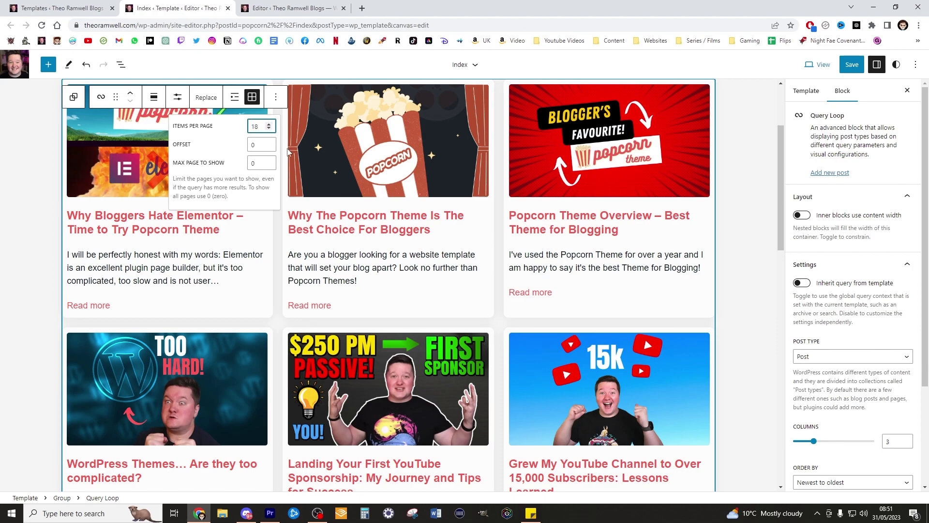
pyautogui.scroll(-3, 438, 237)
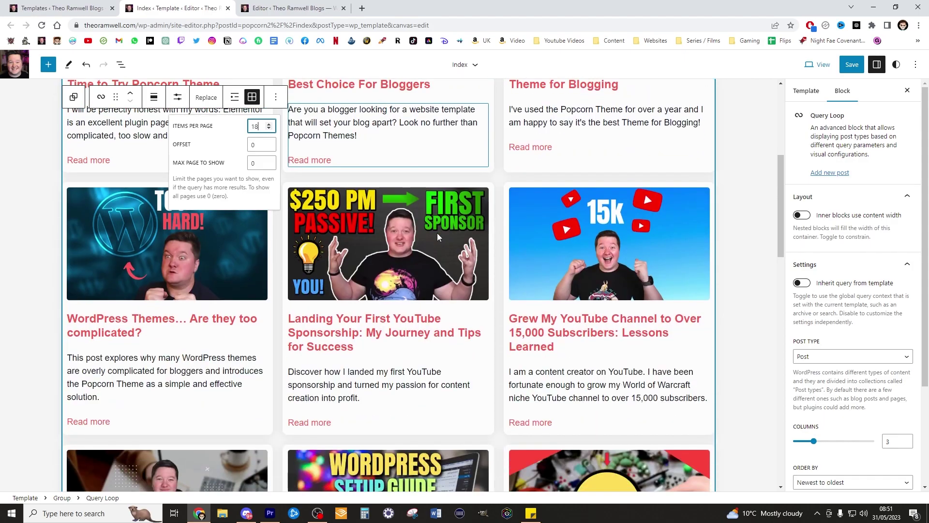
pyautogui.scroll(-20, 438, 235)
pyautogui.scroll(14, 448, 236)
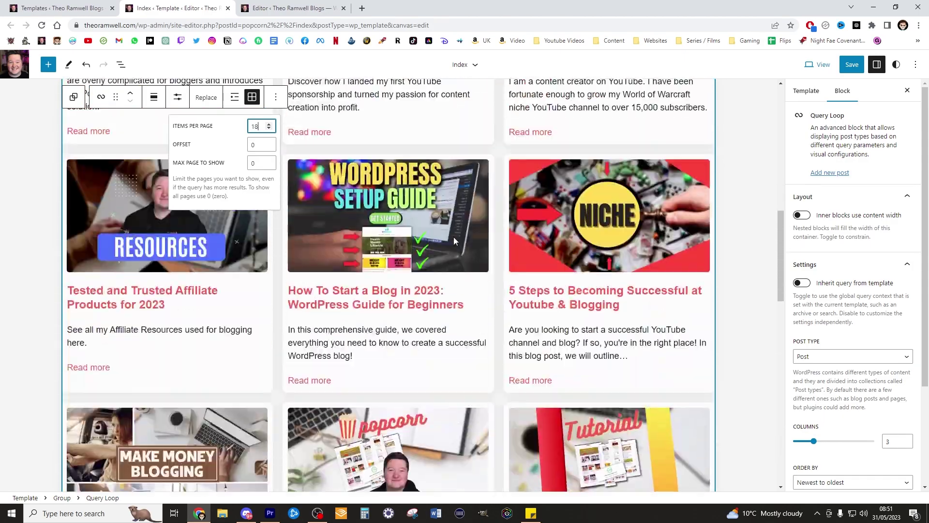
pyautogui.scroll(10, 454, 241)
pyautogui.click(848, 65)
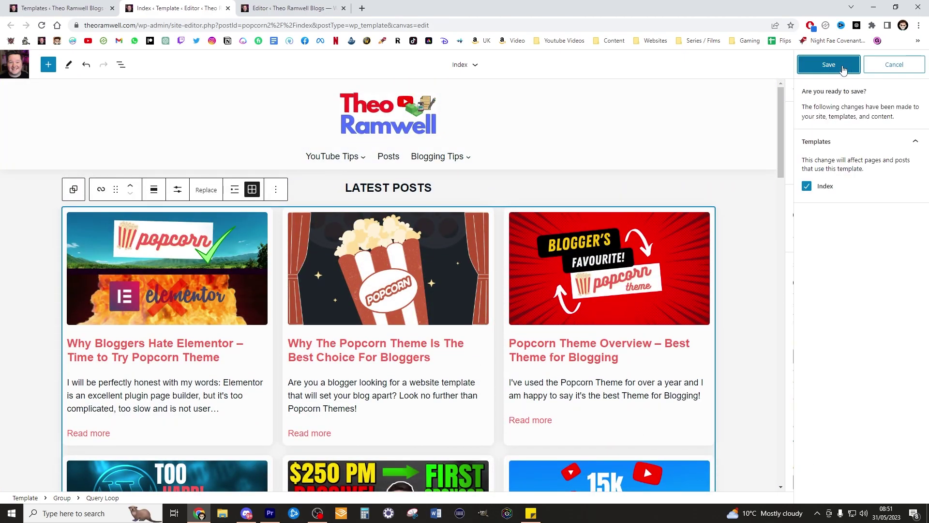
pyautogui.click(843, 69)
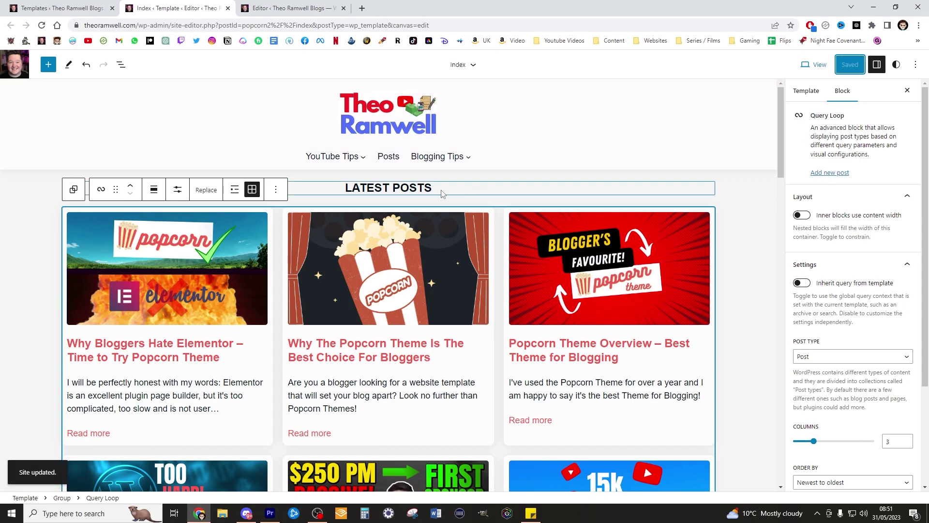
# - Change the heading above the post grid to "ALL POSTS" and save the Index template
pyautogui.click(443, 190)
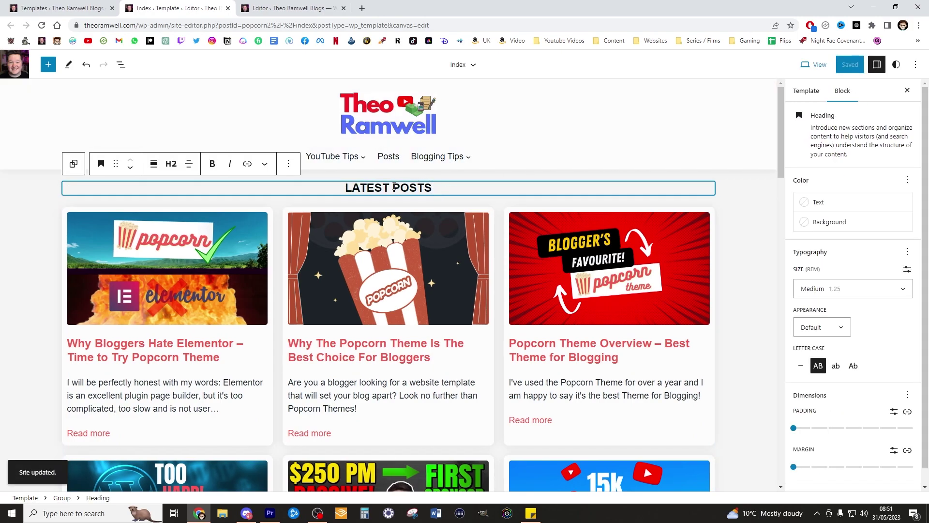
pyautogui.moveTo(391, 188); pyautogui.dragTo(346, 191)
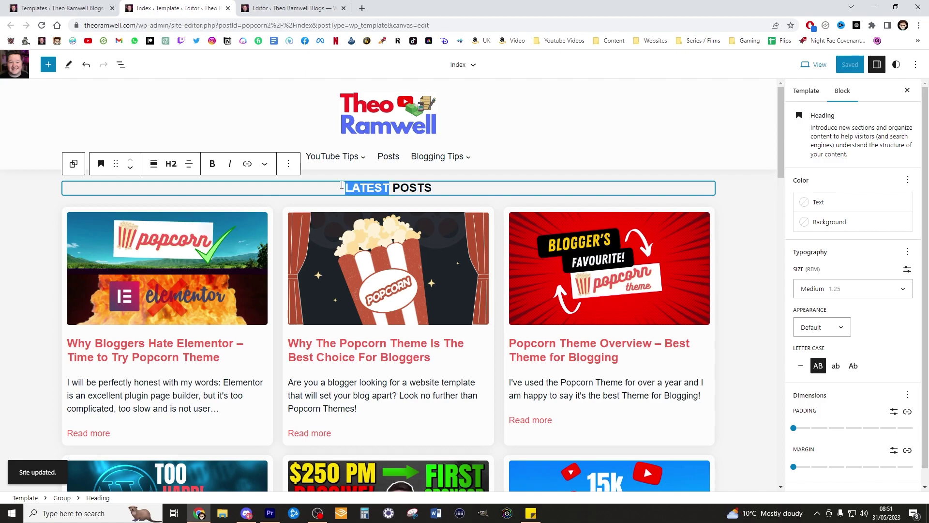
pyautogui.write('ALL')
pyautogui.hotkey('ctrl', 's')
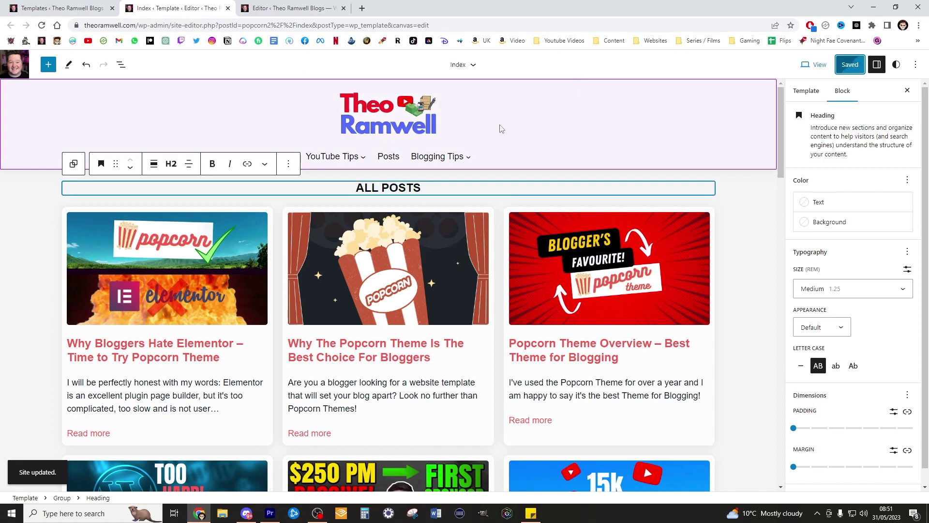
# - Look over the Index template's post grid and close the template to continue with the Category template
pyautogui.scroll(-9, 449, 200)
pyautogui.scroll(6, 449, 200)
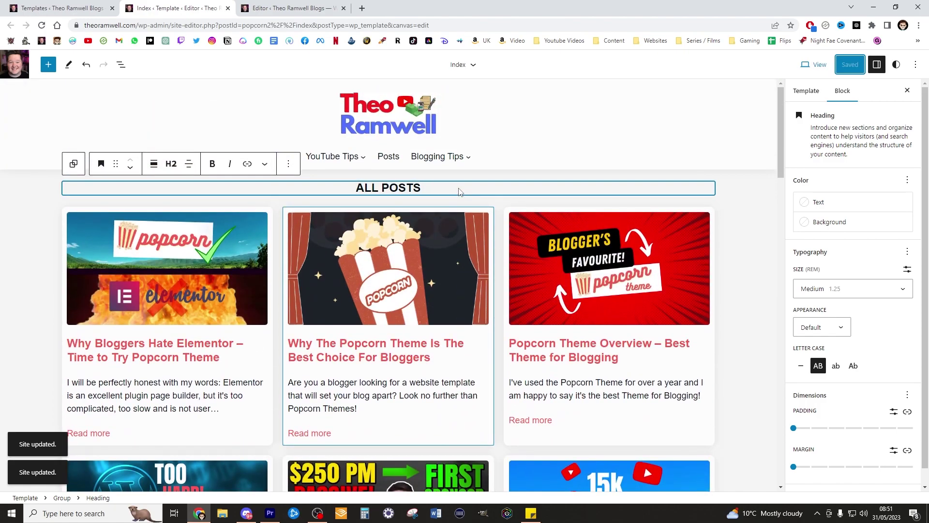
pyautogui.scroll(-1, 435, 193)
pyautogui.scroll(-2, 353, 168)
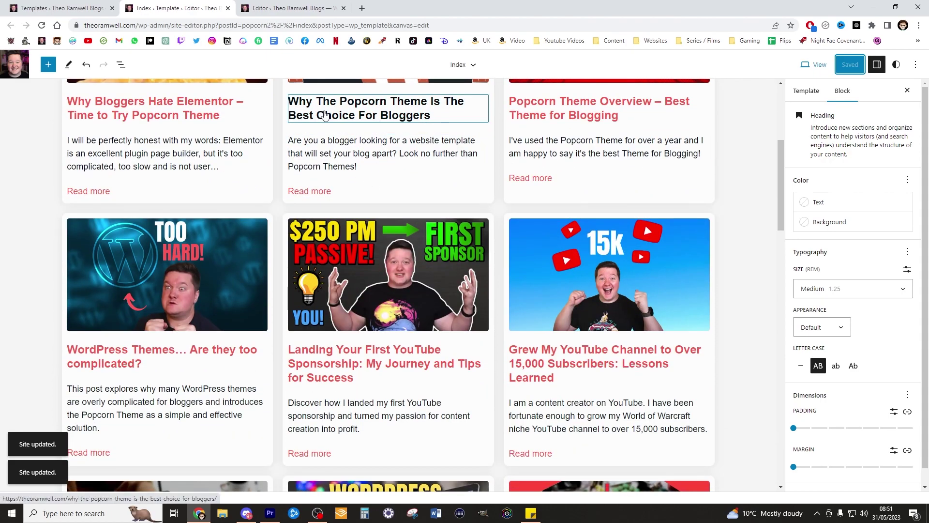
pyautogui.scroll(5, 484, 179)
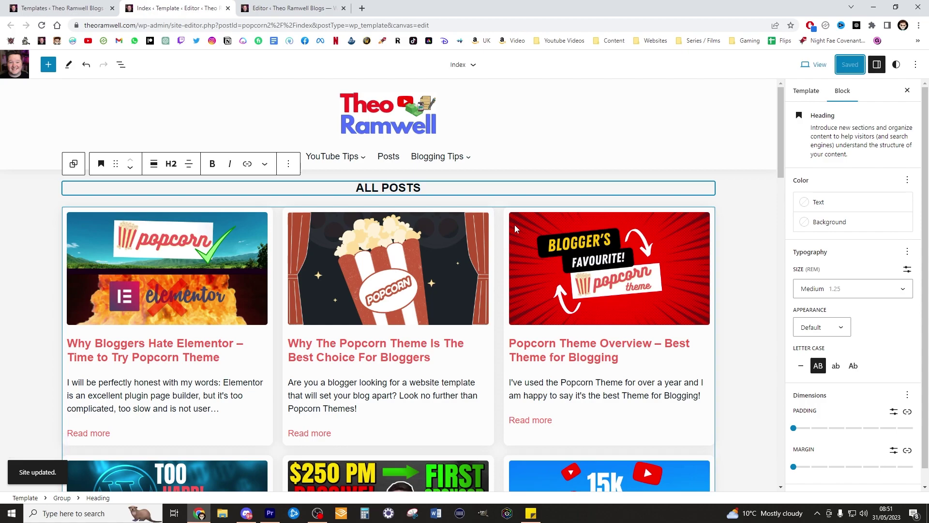
pyautogui.scroll(-7, 536, 232)
pyautogui.scroll(7, 536, 231)
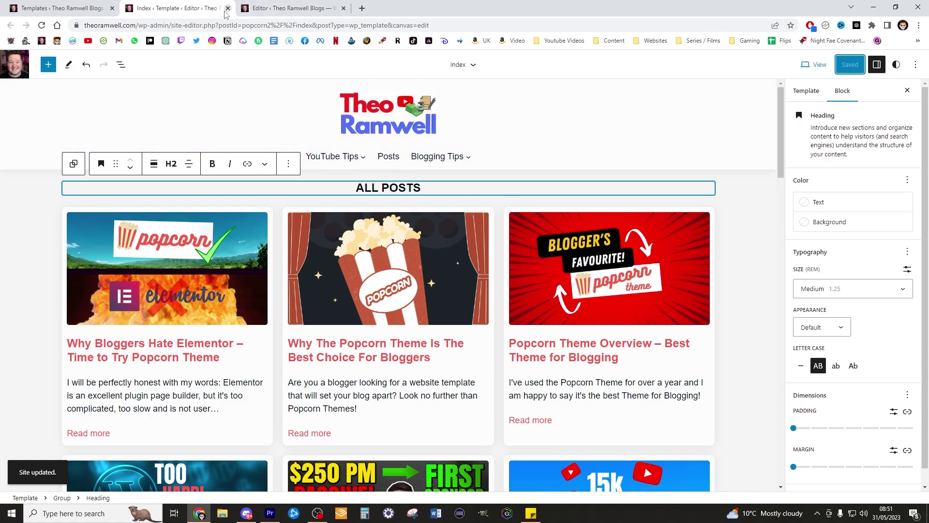
pyautogui.click(228, 8)
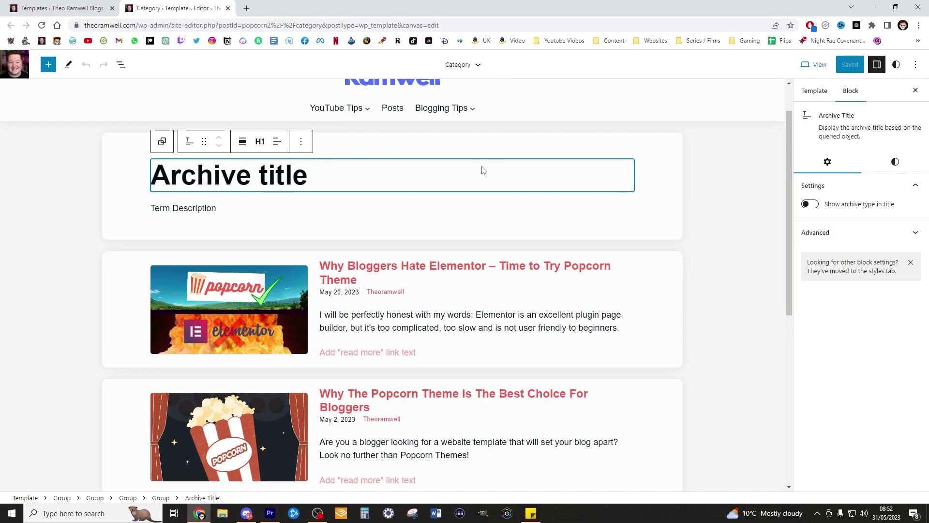
# - Try showing the archive type in the Category template's archive title
pyautogui.click(807, 208)
pyautogui.click(807, 207)
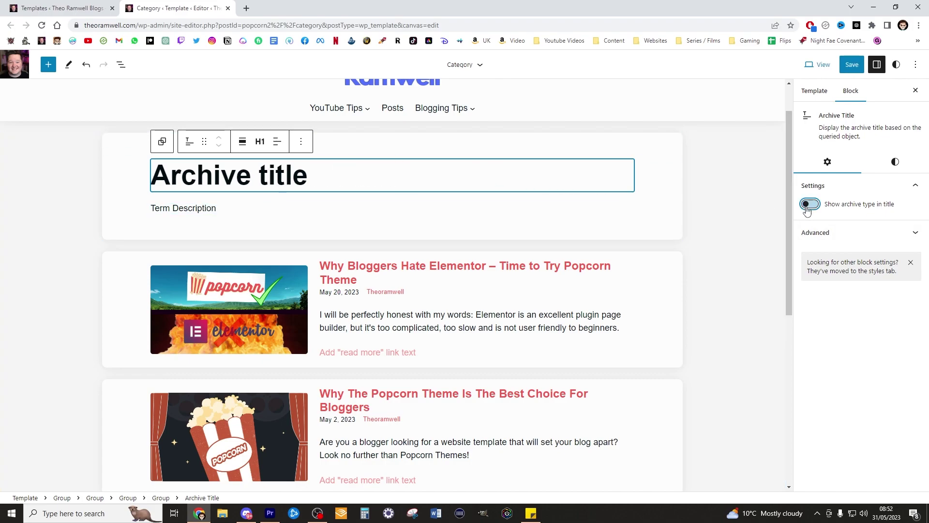
pyautogui.click(811, 206)
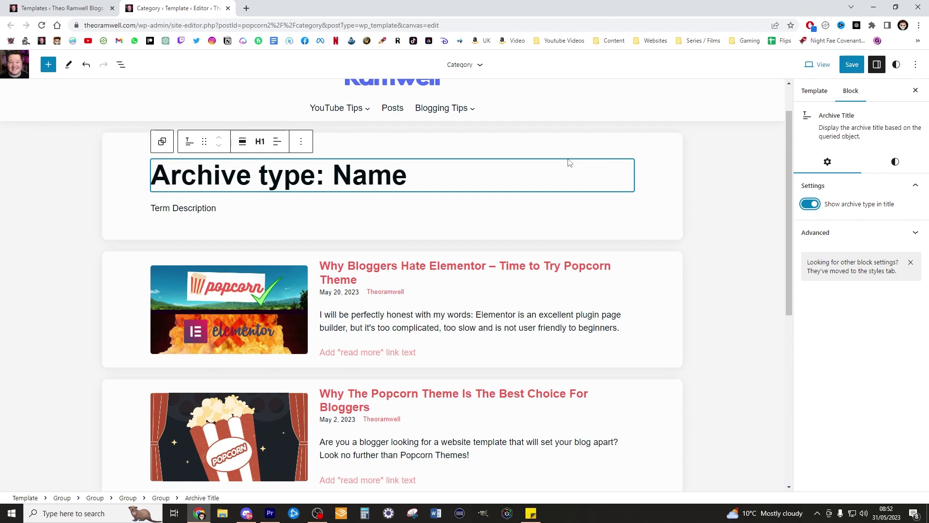
pyautogui.click(811, 204)
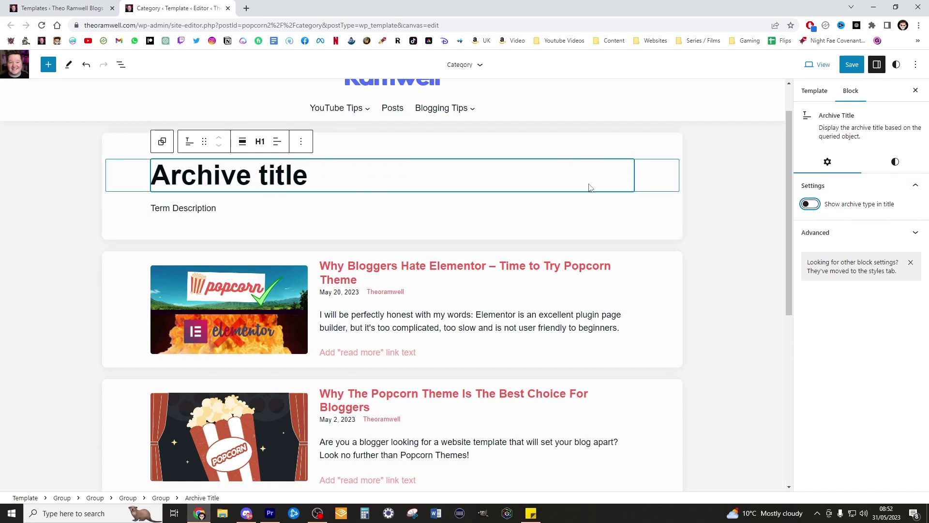
# - Examine the Category template's term description, post cards, pagination and footer area
pyautogui.click(229, 208)
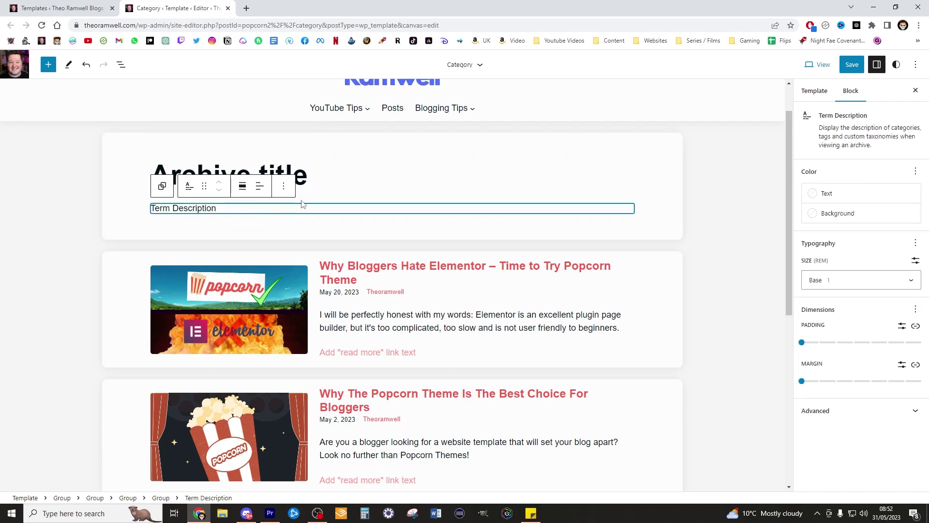
pyautogui.scroll(-3, 525, 187)
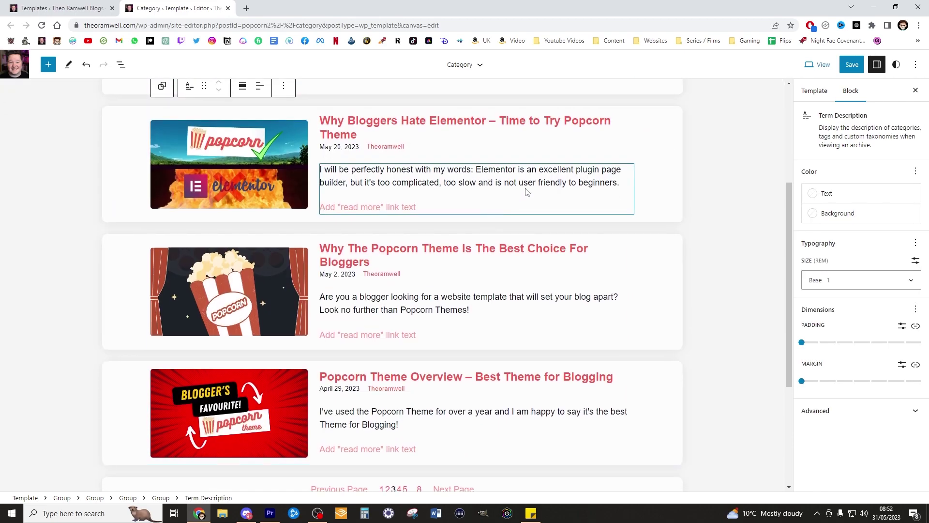
pyautogui.scroll(1, 675, 184)
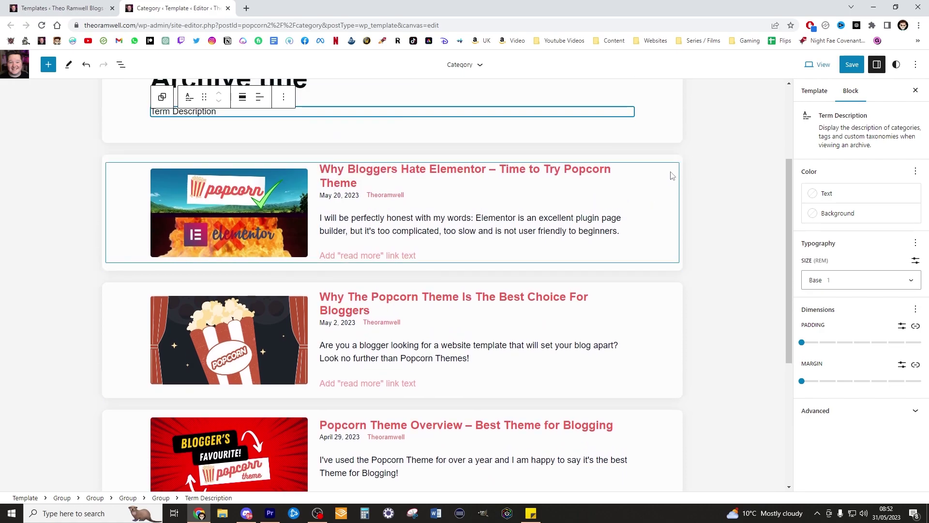
pyautogui.click(680, 165)
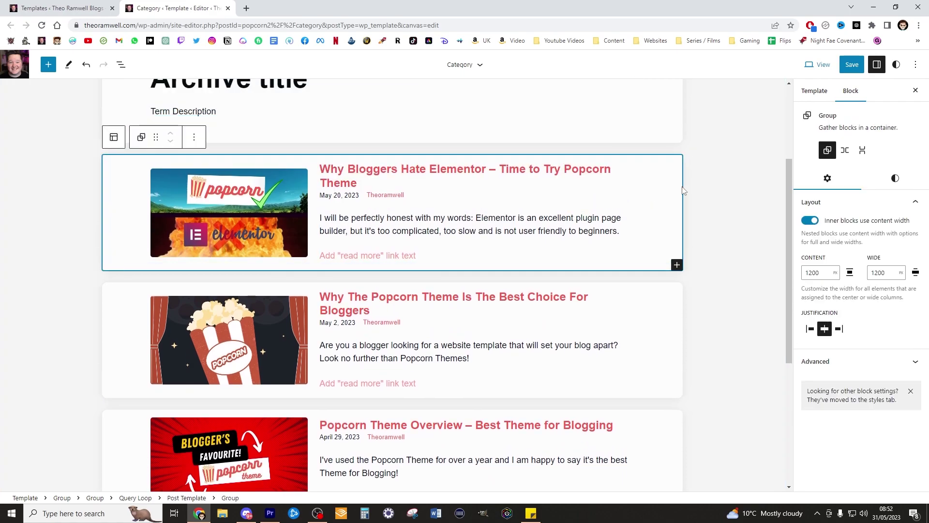
pyautogui.scroll(3, 684, 190)
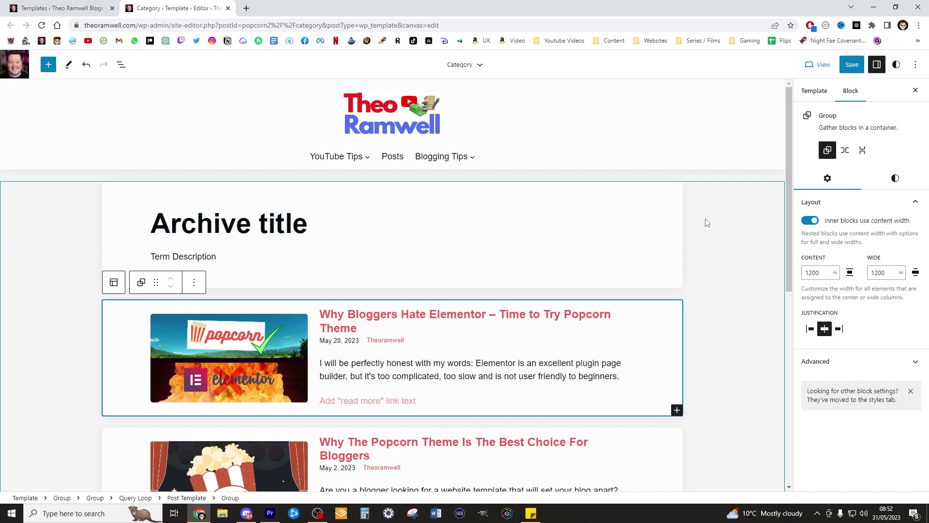
pyautogui.scroll(-8, 707, 223)
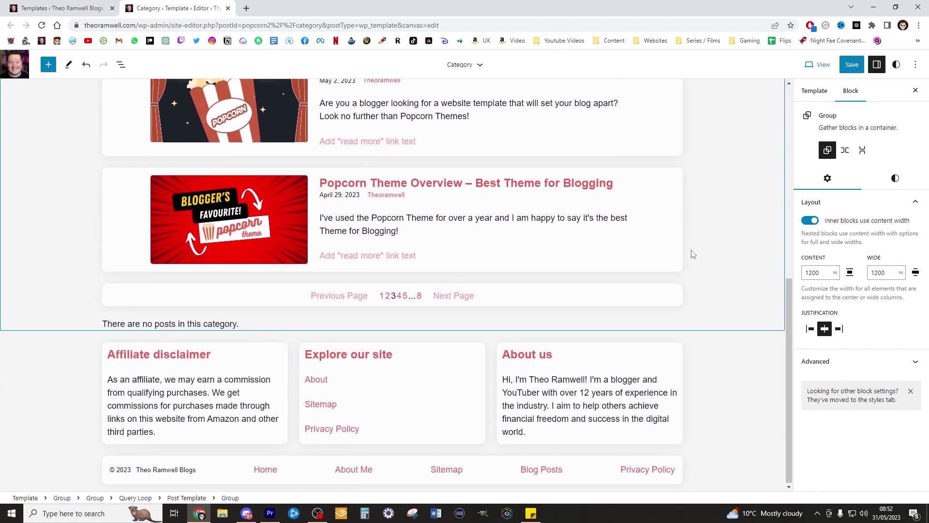
# - Set the maximum number of words to 30 for the post excerpt in the Category template's post list
pyautogui.scroll(7, 692, 256)
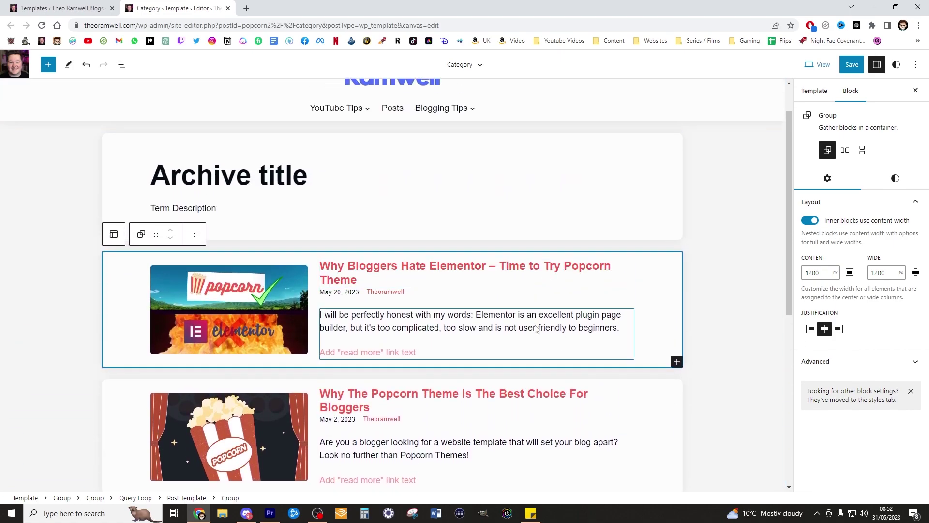
pyautogui.click(536, 329)
pyautogui.moveTo(865, 231); pyautogui.dragTo(820, 232)
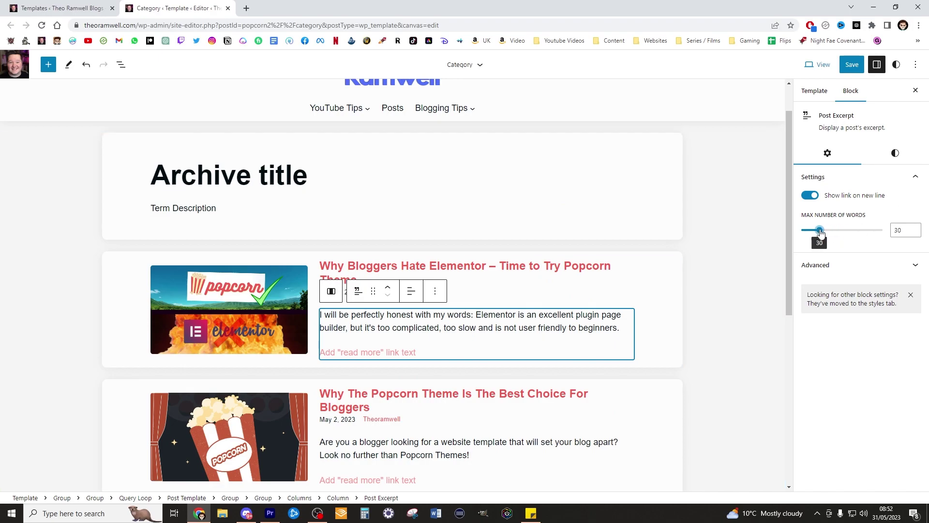
pyautogui.scroll(-7, 624, 288)
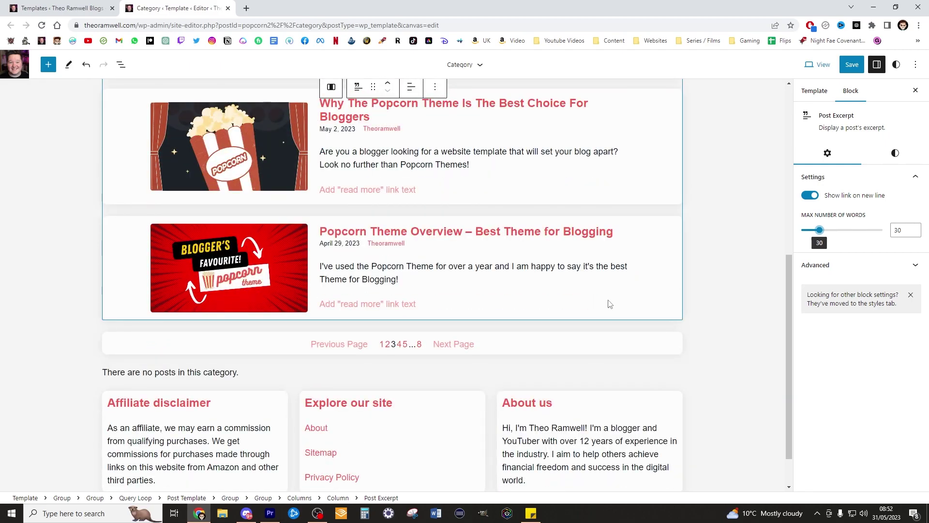
pyautogui.scroll(6, 608, 309)
pyautogui.scroll(2, 606, 325)
pyautogui.scroll(-8, 608, 332)
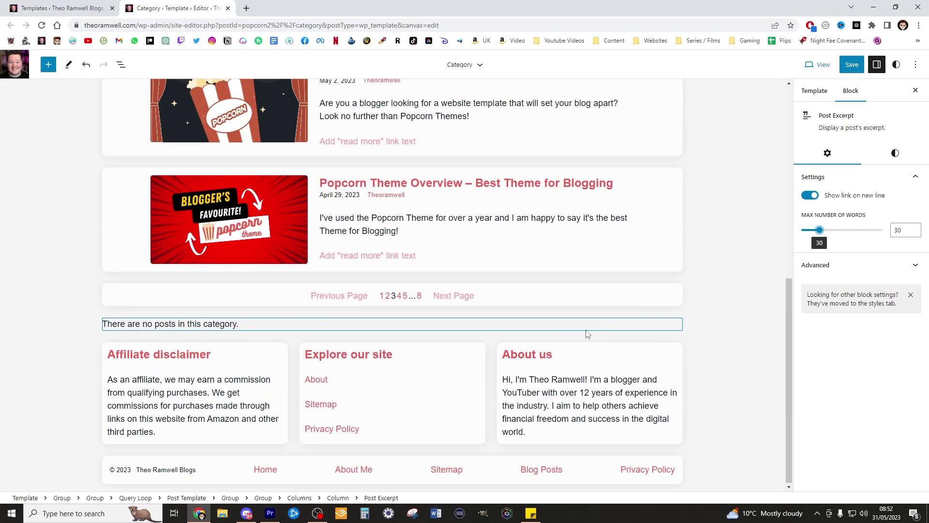
pyautogui.scroll(7, 587, 334)
# - Inspect the settings of the Category template's post card groups, archive title, post template and query loop
pyautogui.click(671, 259)
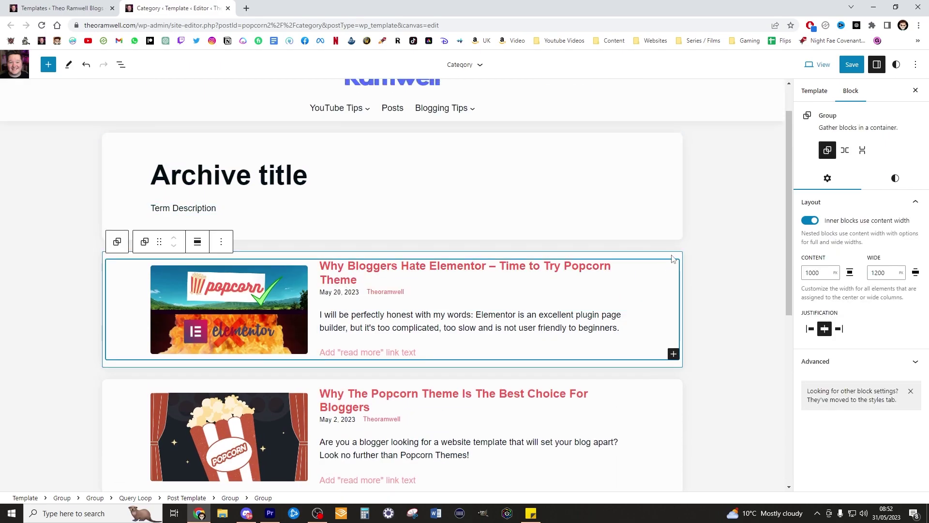
pyautogui.click(673, 257)
pyautogui.click(585, 170)
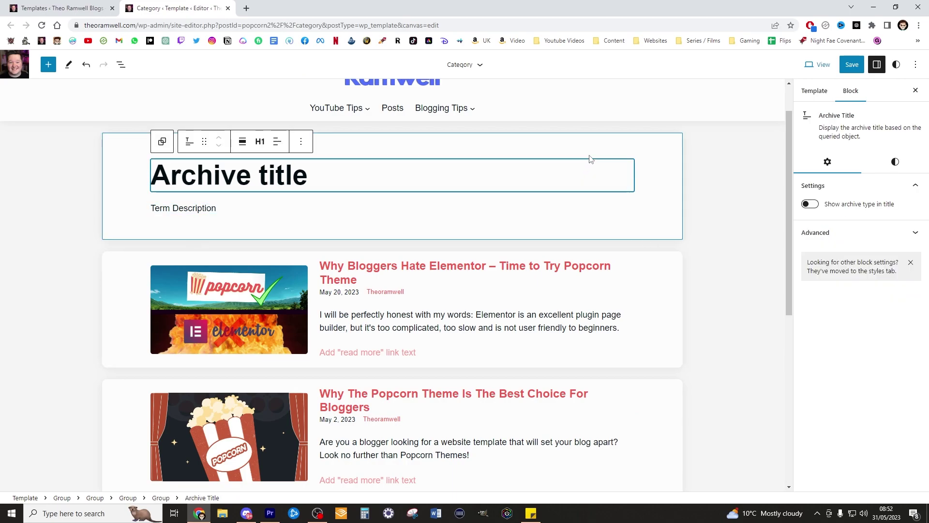
pyautogui.click(620, 154)
pyautogui.click(631, 260)
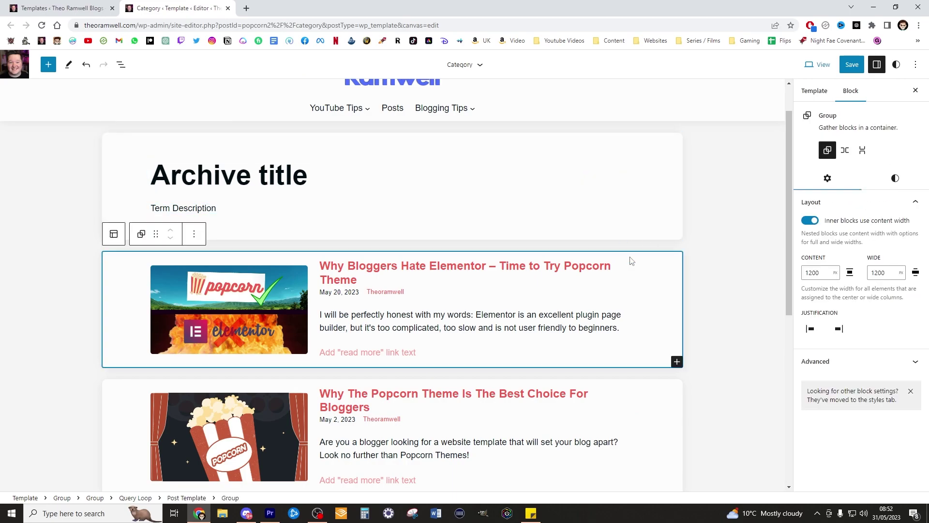
pyautogui.click(114, 232)
pyautogui.scroll(-7, 302, 177)
pyautogui.scroll(3, 190, 163)
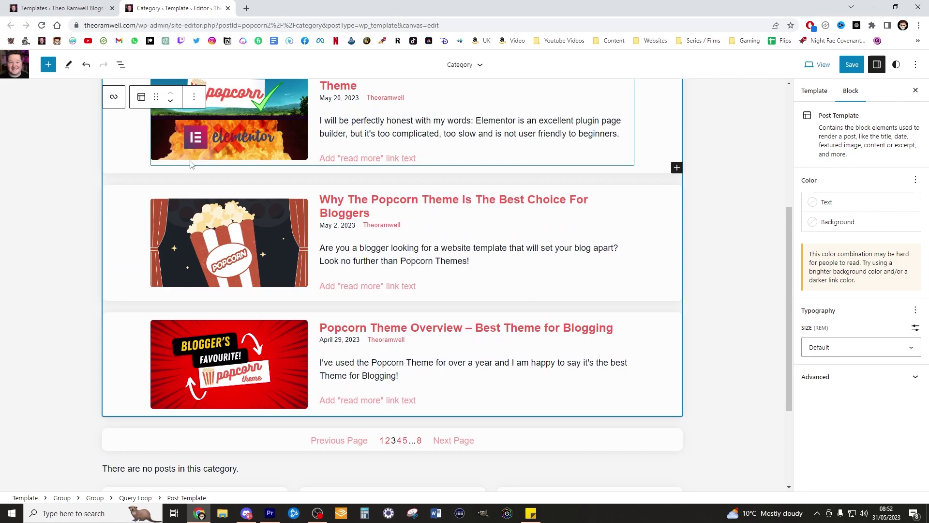
pyautogui.click(113, 96)
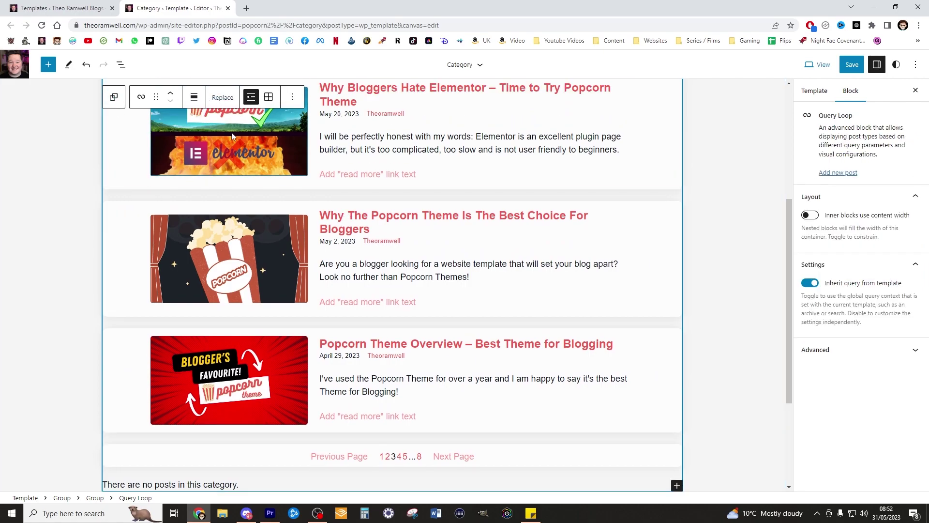
pyautogui.scroll(1, 177, 102)
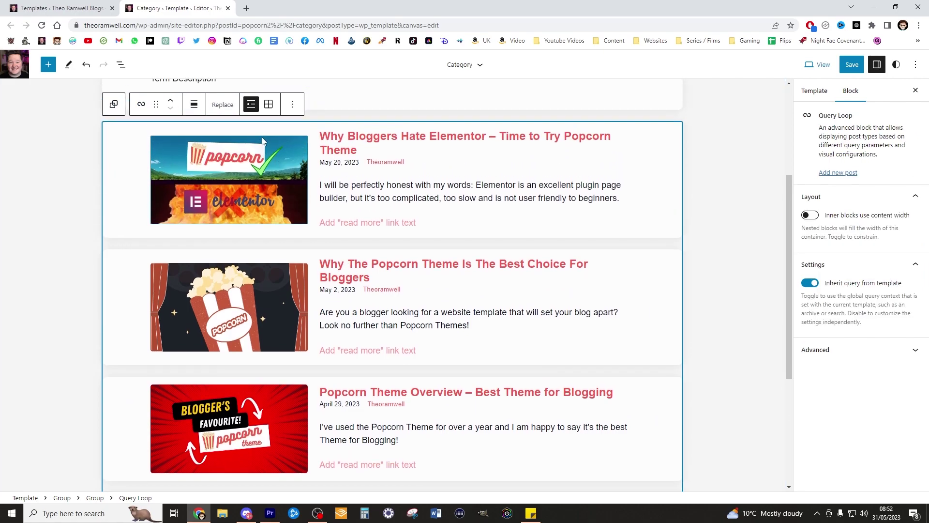
pyautogui.click(141, 104)
pyautogui.click(115, 103)
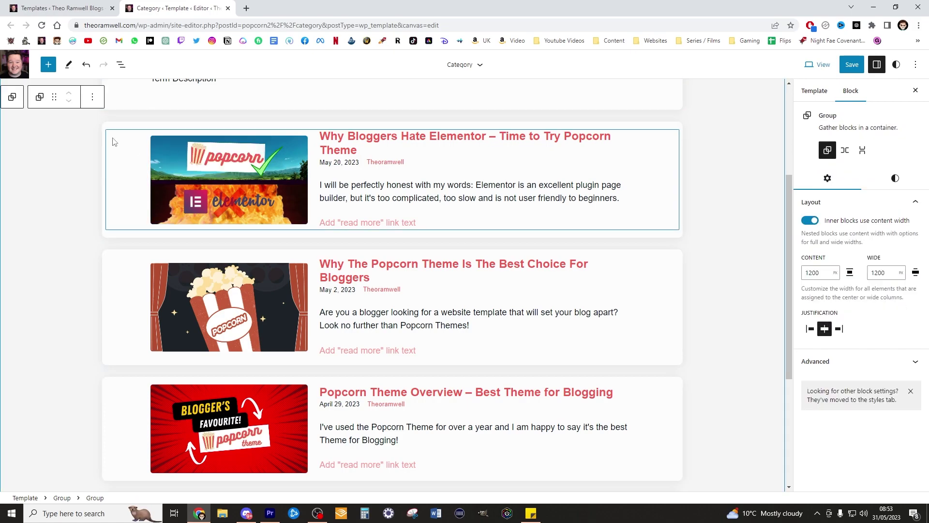
# - Save the Category template and open the Front Page template for editing
pyautogui.click(852, 64)
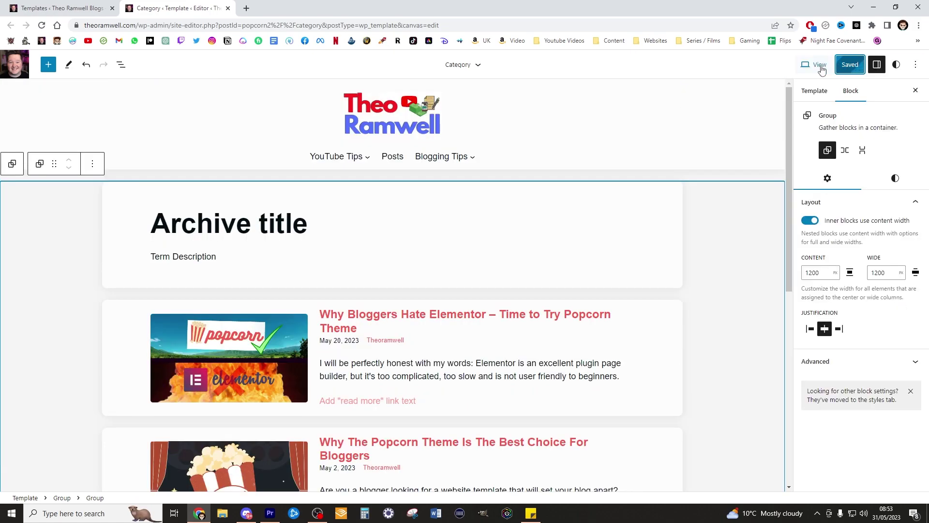
pyautogui.click(476, 67)
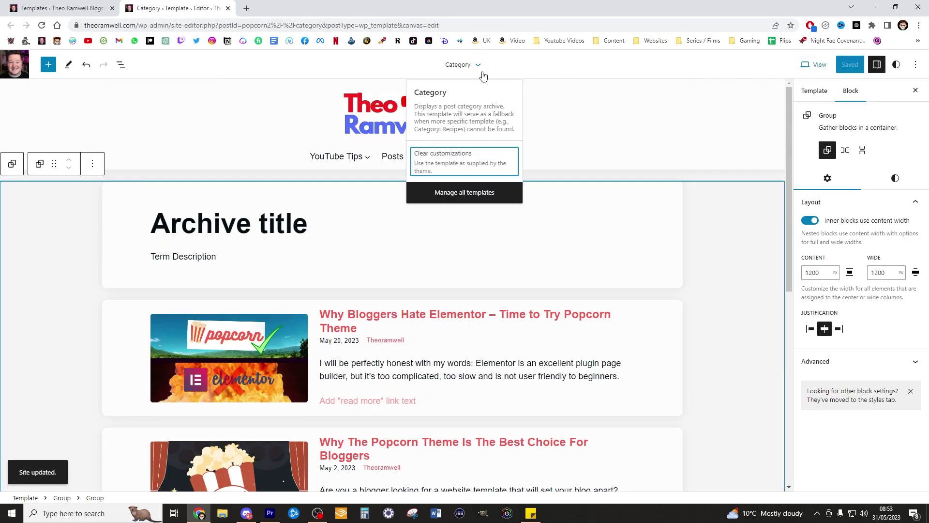
pyautogui.click(465, 191)
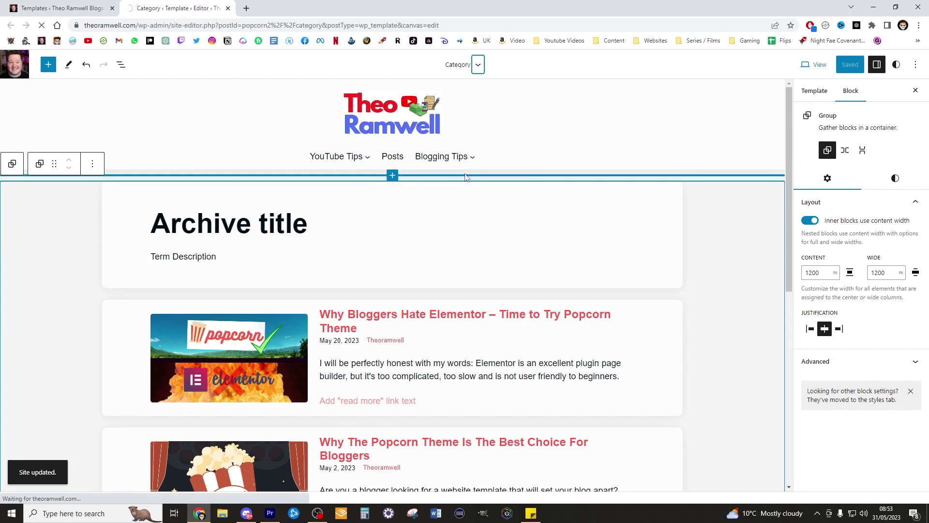
pyautogui.scroll(-5, 450, 208)
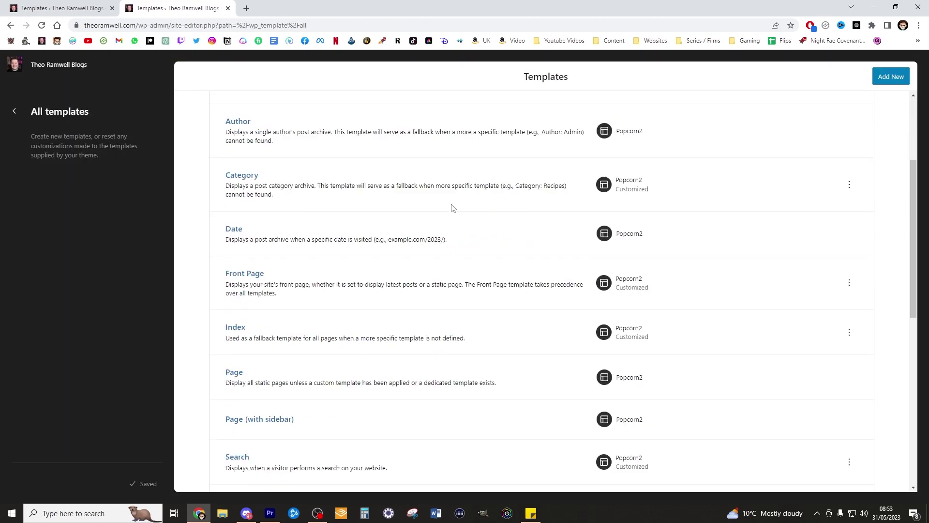
pyautogui.scroll(3, 349, 233)
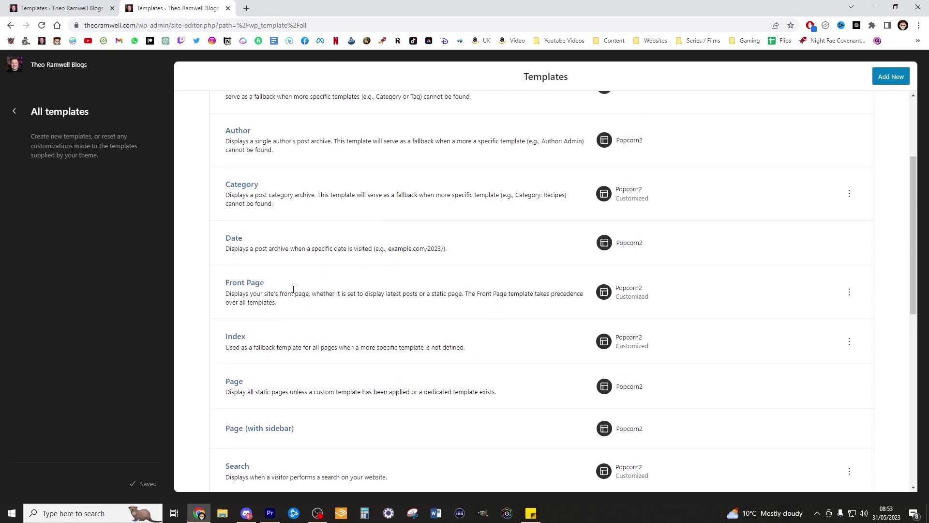
pyautogui.click(253, 283)
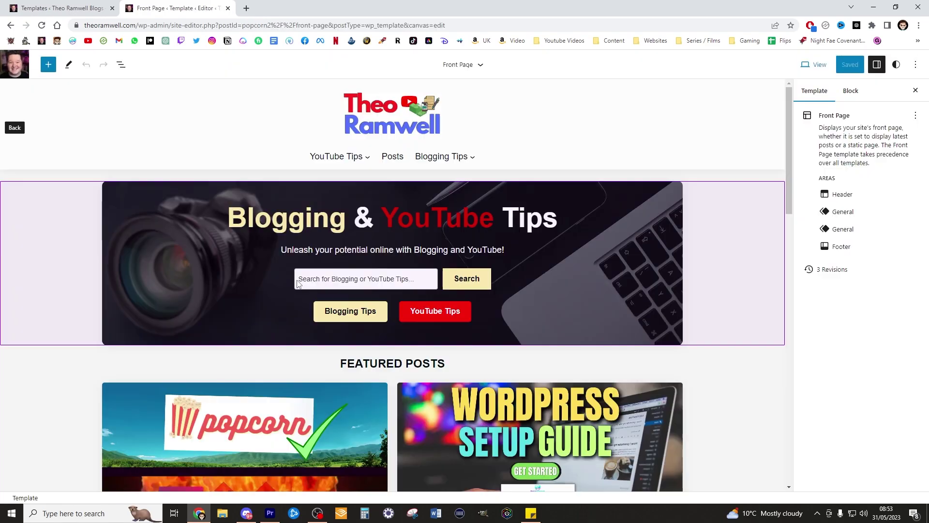
# - Clear the fixed height of the featured images in the Front Page template's Latest Posts grid
pyautogui.click(740, 241)
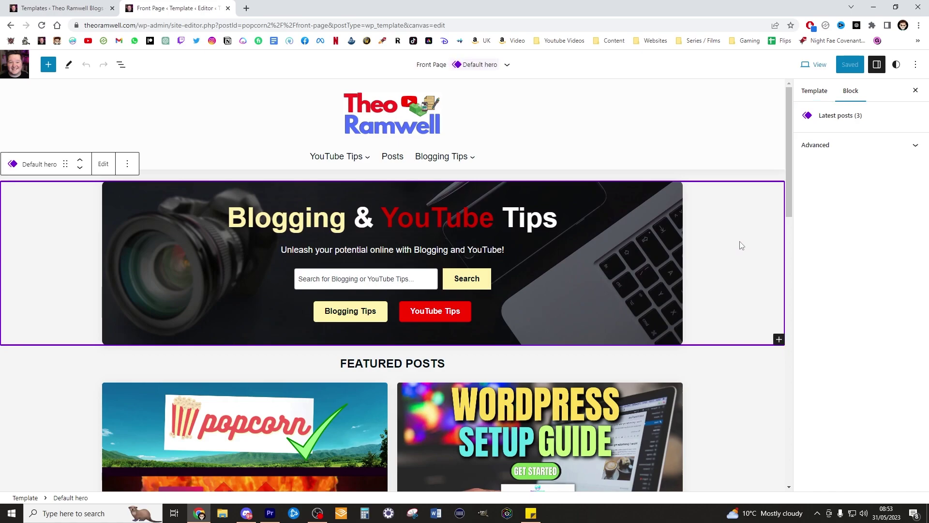
pyautogui.click(744, 192)
pyautogui.scroll(-6, 741, 189)
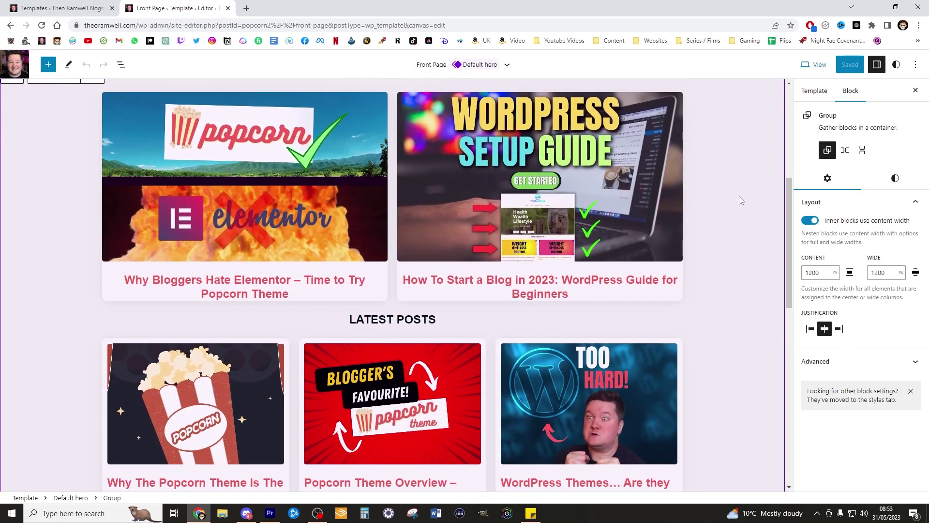
pyautogui.scroll(4, 739, 196)
pyautogui.scroll(-8, 672, 247)
pyautogui.click(673, 247)
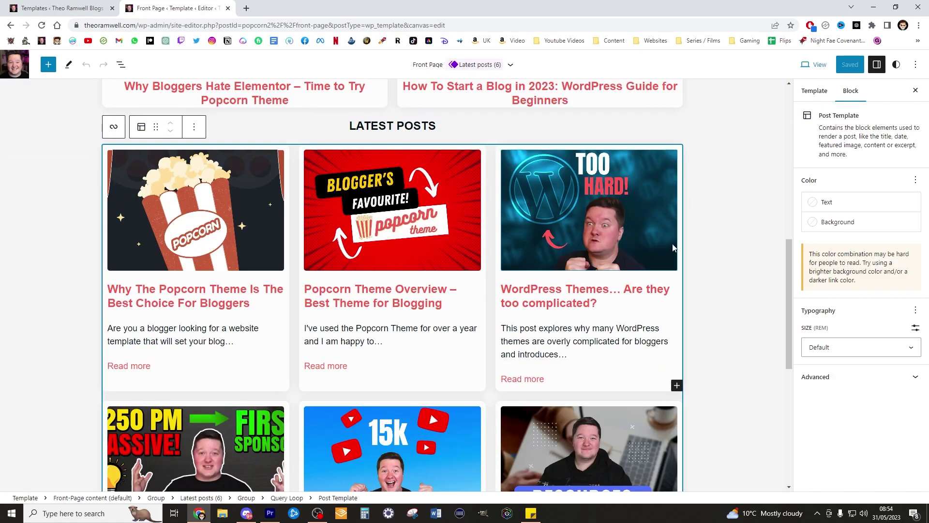
pyautogui.click(667, 232)
pyautogui.click(894, 118)
pyautogui.scroll(-5, 851, 242)
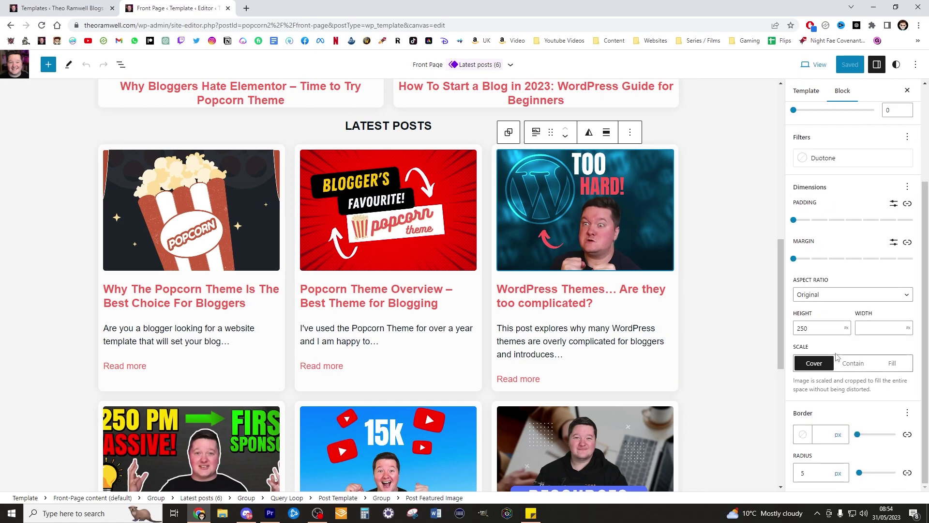
pyautogui.click(829, 327)
pyautogui.write('250')
pyautogui.click(719, 296)
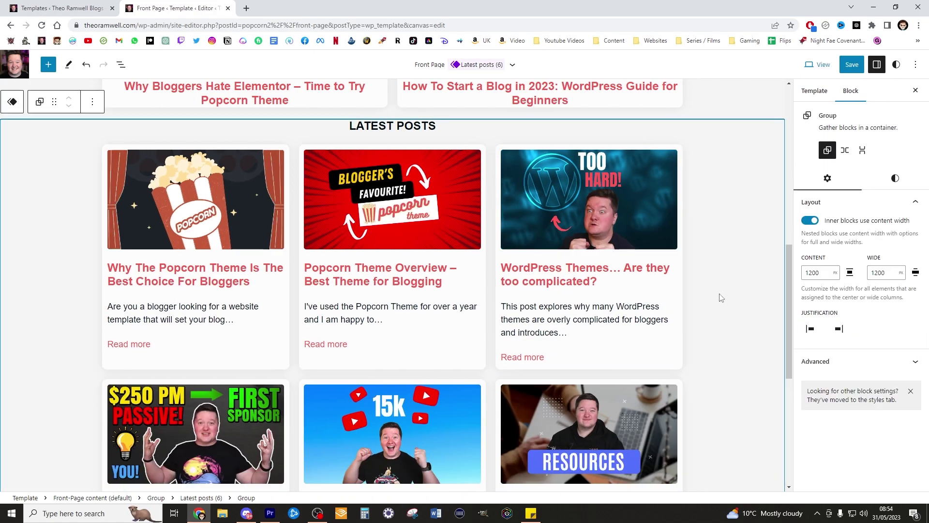
# - Clear the fixed height of the featured images in the Front Page template's Featured Posts section
pyautogui.scroll(5, 703, 310)
pyautogui.scroll(4, 706, 305)
pyautogui.click(698, 364)
pyautogui.scroll(-4, 678, 315)
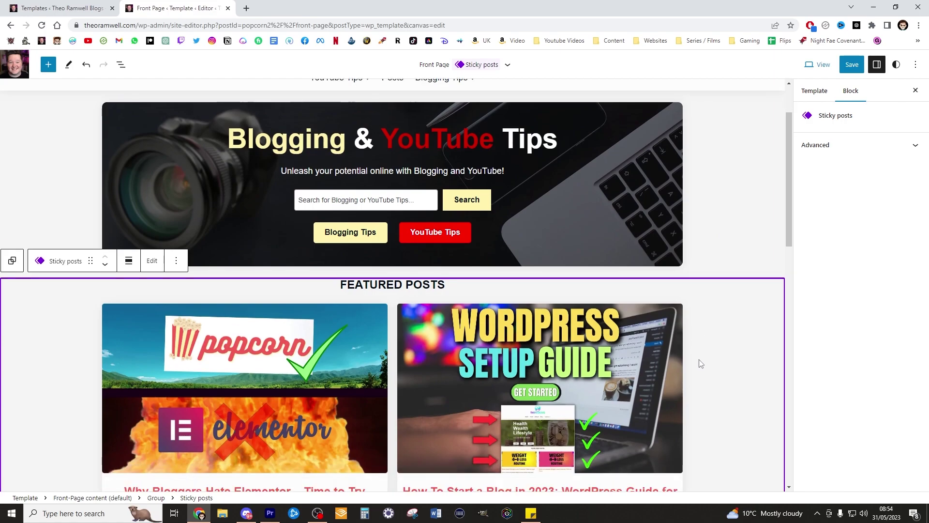
pyautogui.click(646, 245)
pyautogui.click(646, 245)
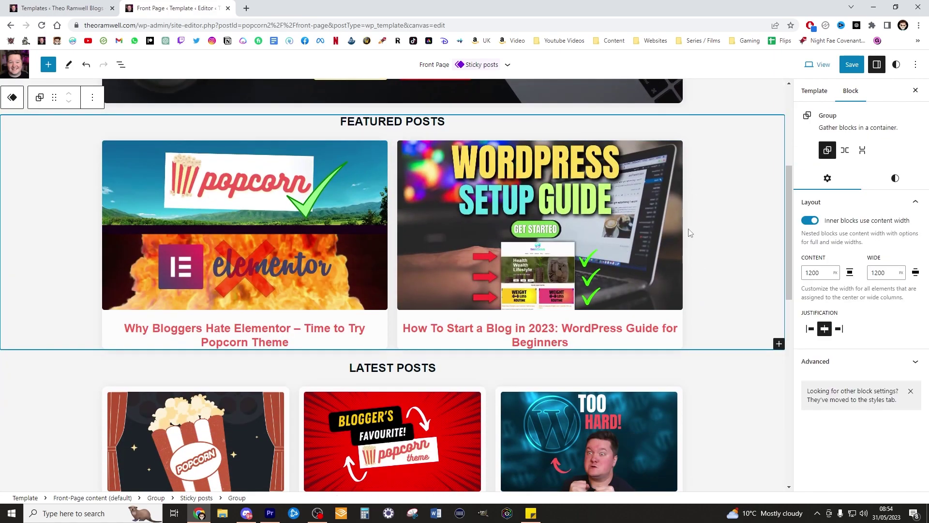
pyautogui.click(655, 222)
pyautogui.click(895, 153)
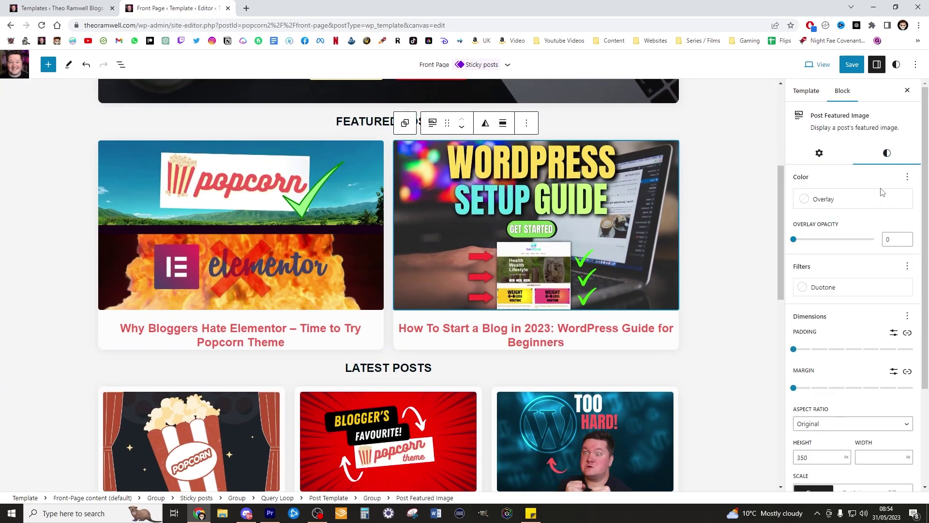
pyautogui.scroll(-5, 851, 290)
pyautogui.doubleClick(832, 323)
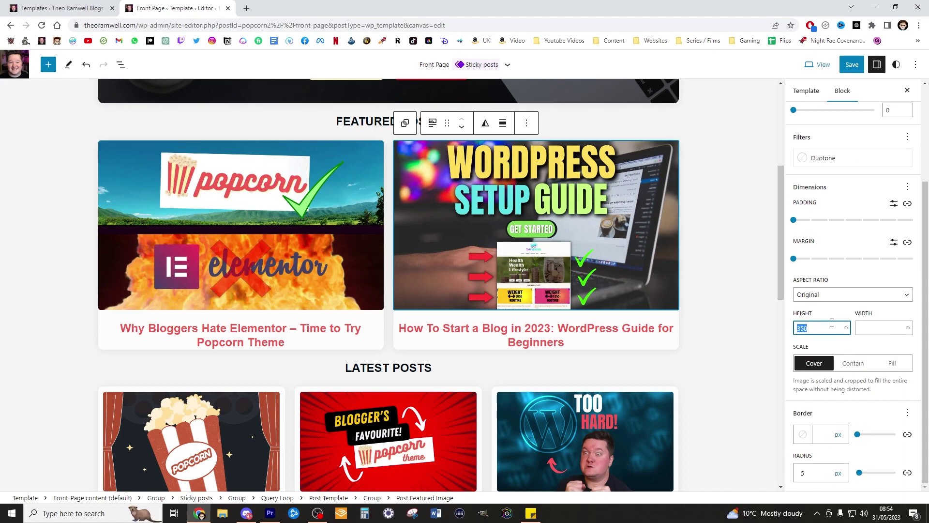
pyautogui.press('BackSpace')
pyautogui.click(427, 267)
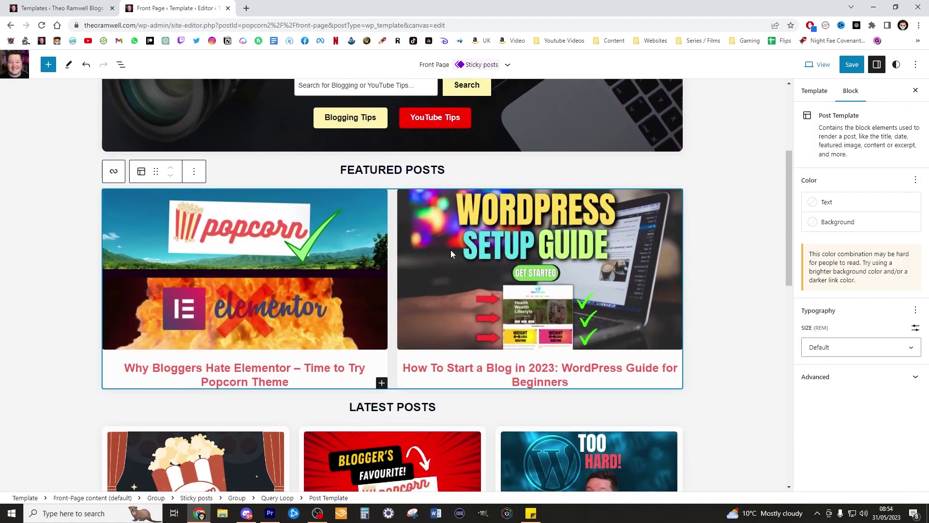
# - Look over the Front Page template from the hero and featured posts down to the blog button and footer
pyautogui.scroll(-1, 440, 241)
pyautogui.scroll(5, 422, 167)
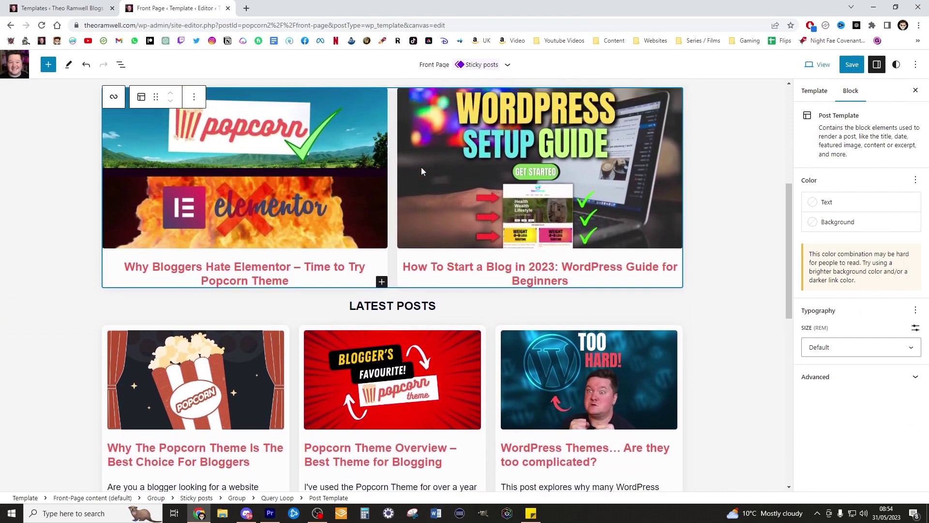
pyautogui.scroll(-8, 421, 176)
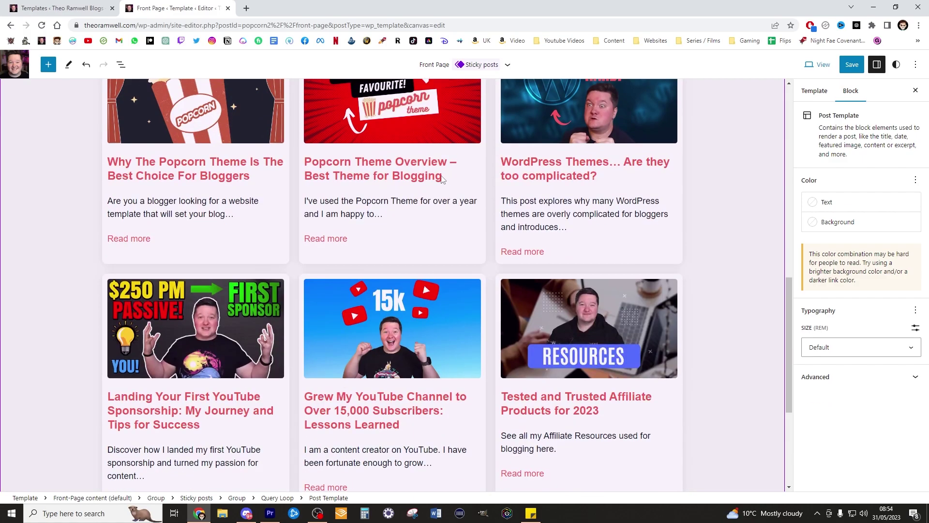
pyautogui.scroll(-5, 662, 306)
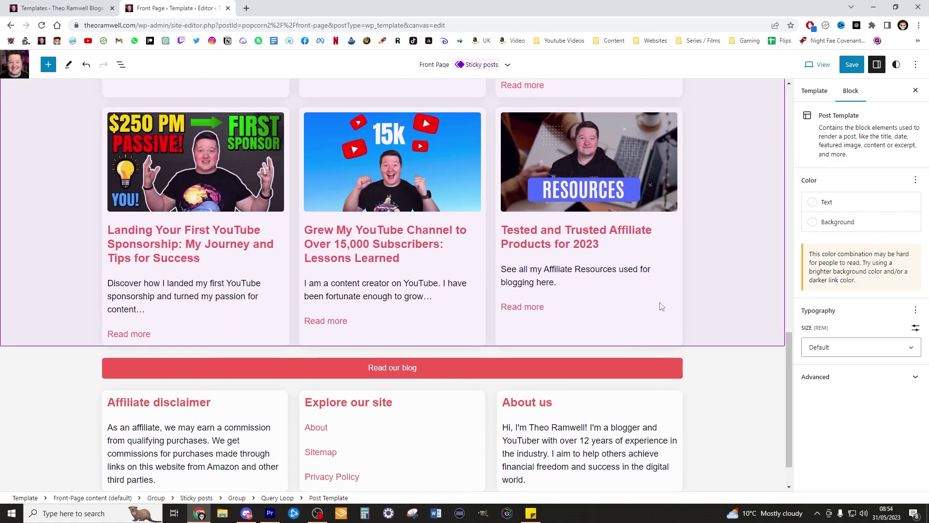
pyautogui.scroll(10, 662, 300)
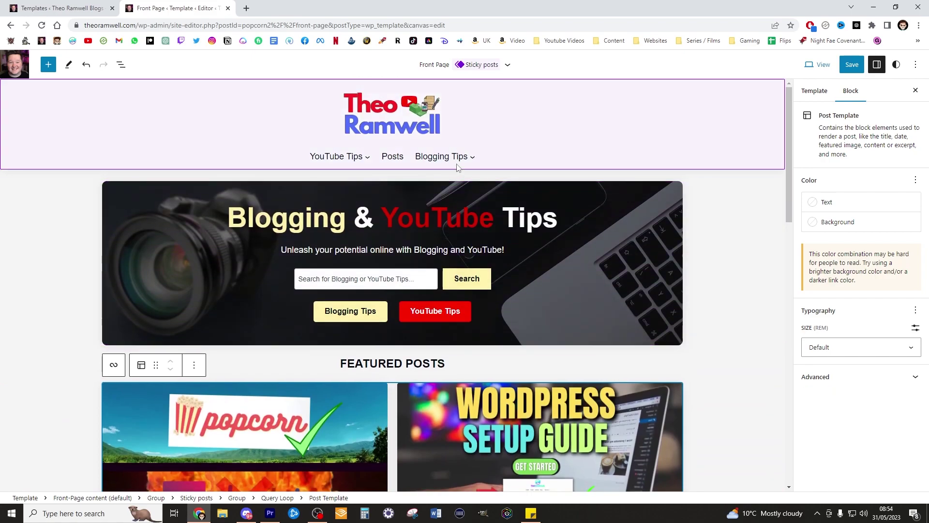
pyautogui.click(729, 226)
pyautogui.click(775, 211)
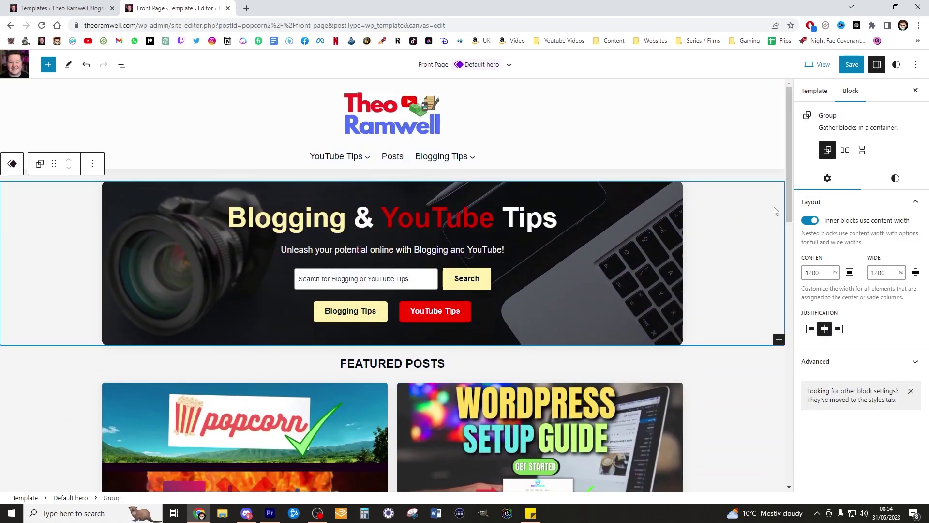
pyautogui.scroll(-5, 612, 169)
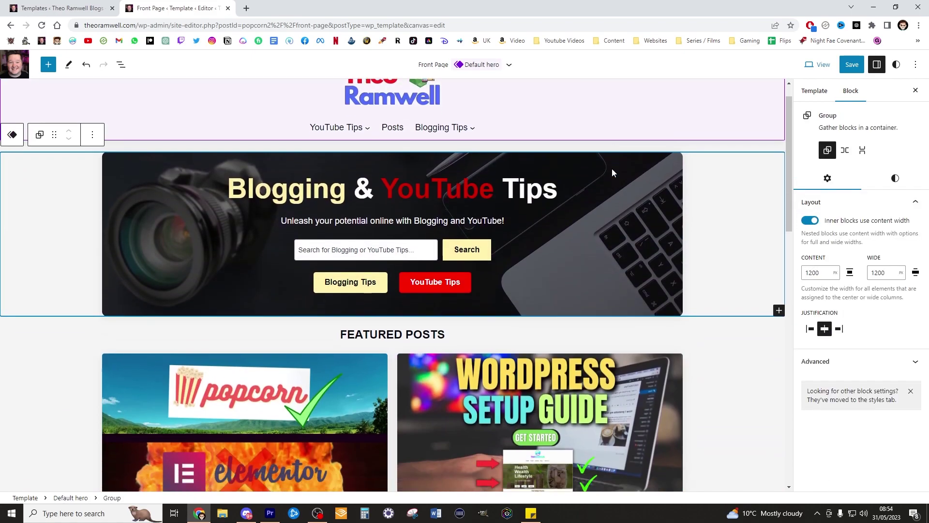
pyautogui.scroll(5, 770, 154)
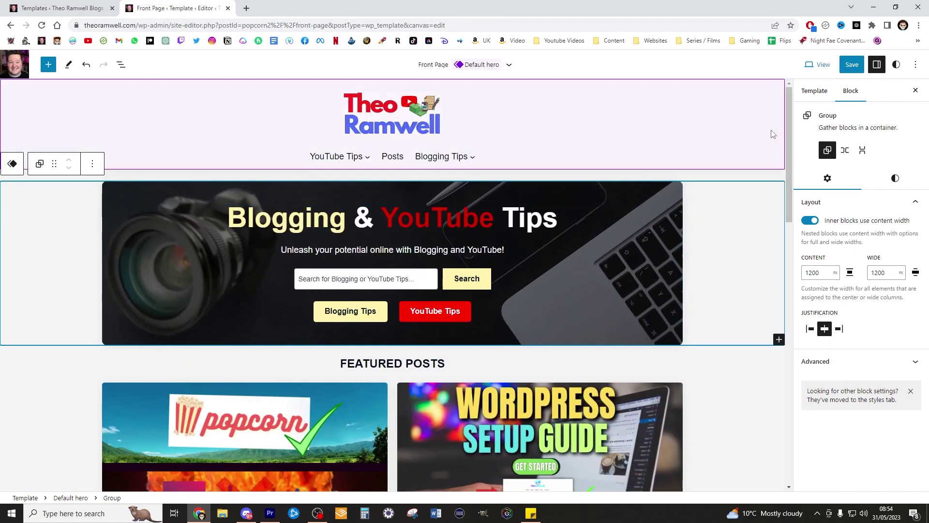
# - Save the Front Page template and close it to return to the list of all templates
pyautogui.click(854, 65)
pyautogui.click(852, 64)
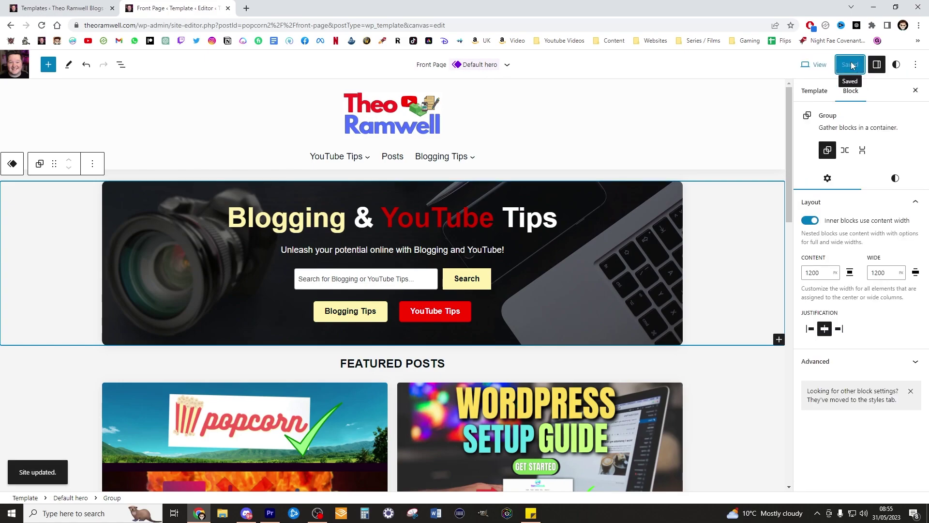
pyautogui.scroll(-2, 642, 120)
pyautogui.scroll(2, 484, 116)
pyautogui.click(227, 8)
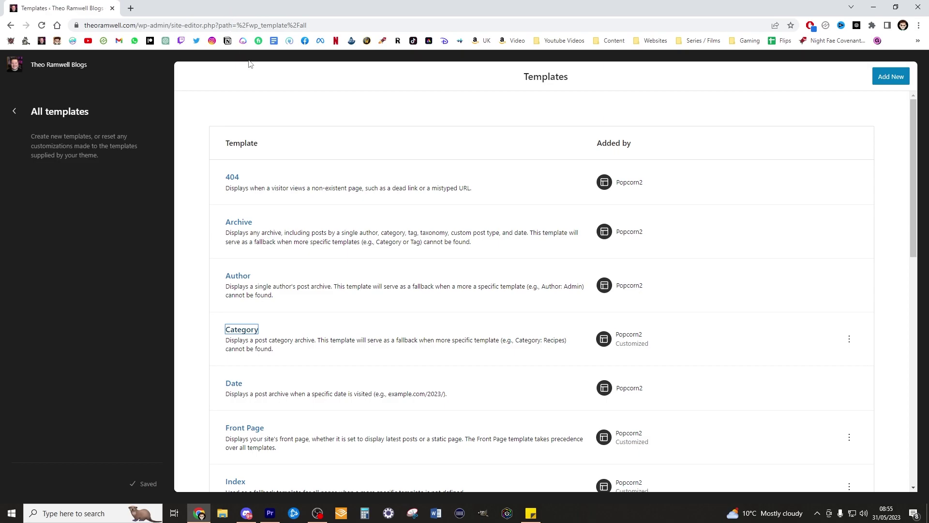